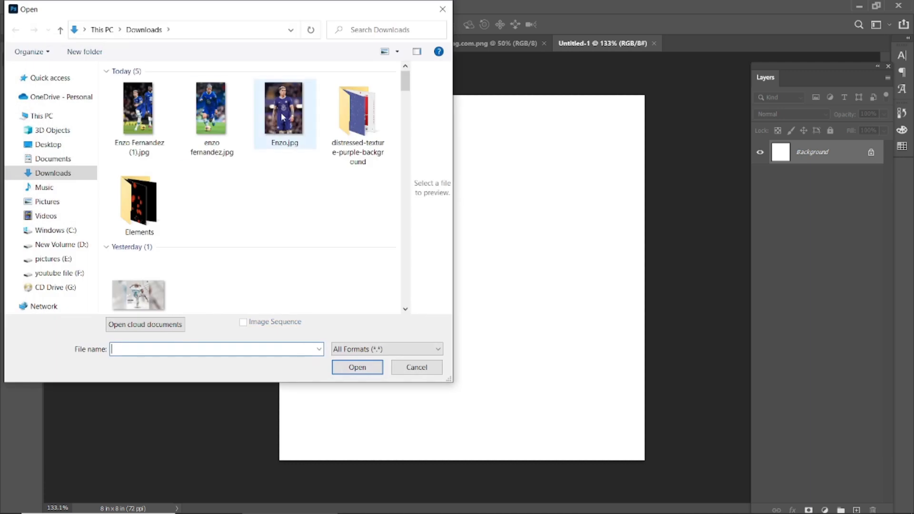
# Step: Open Enzo.jpg and convert its locked background into an editable layer
pyautogui.click(354, 365)
pyautogui.click(871, 152)
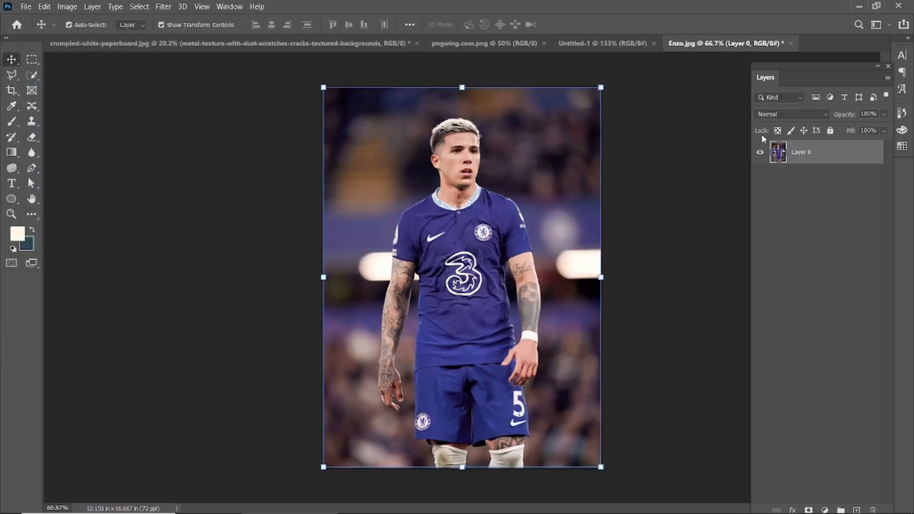
# Step: Cut out the standing player with Select Subject by inverting the selection, deleting the stadium background and deselecting
pyautogui.click(32, 74)
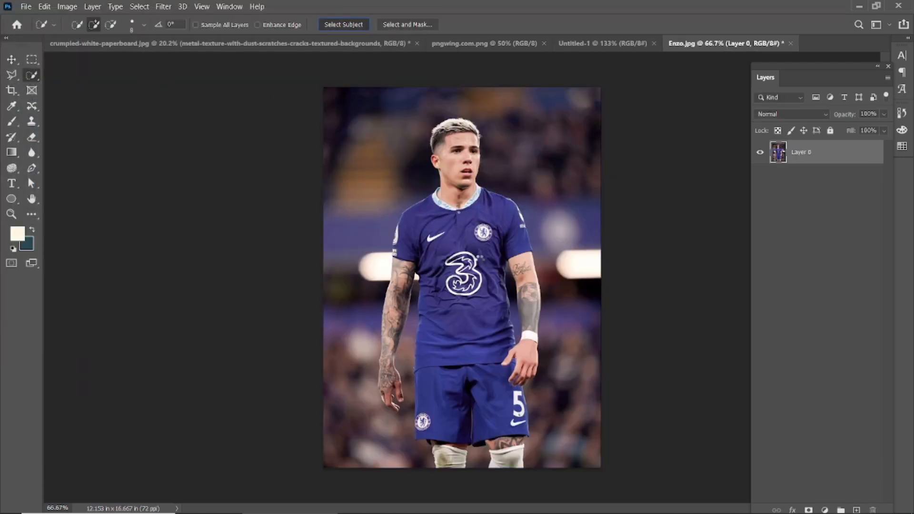
pyautogui.click(343, 24)
pyautogui.scroll(3, 454, 218)
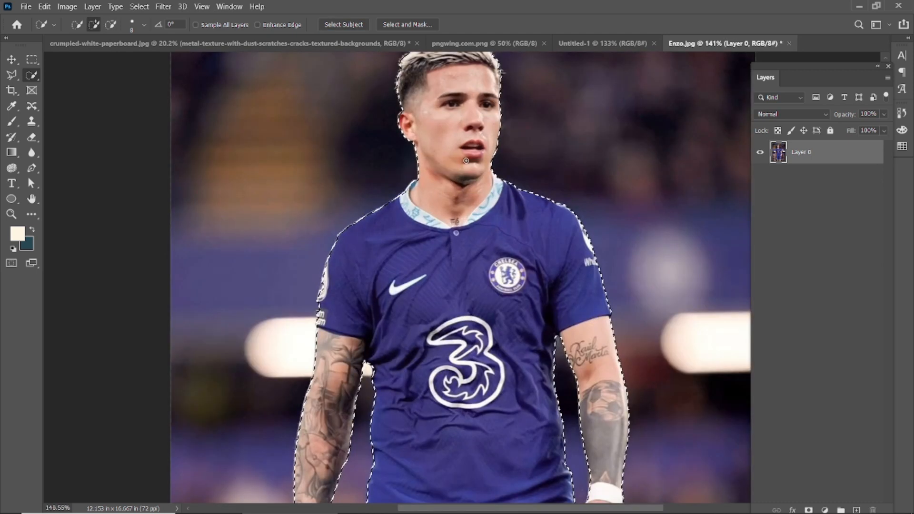
pyautogui.scroll(-8, 454, 219)
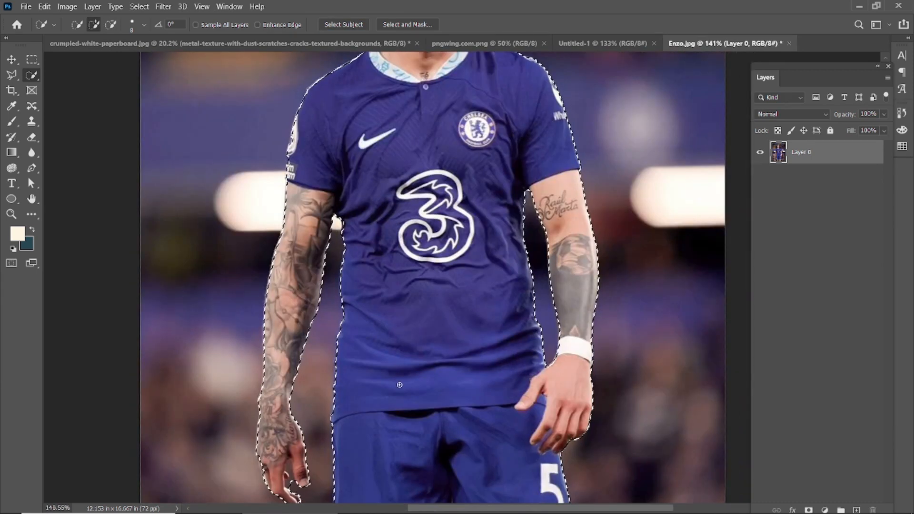
pyautogui.scroll(-5, 406, 250)
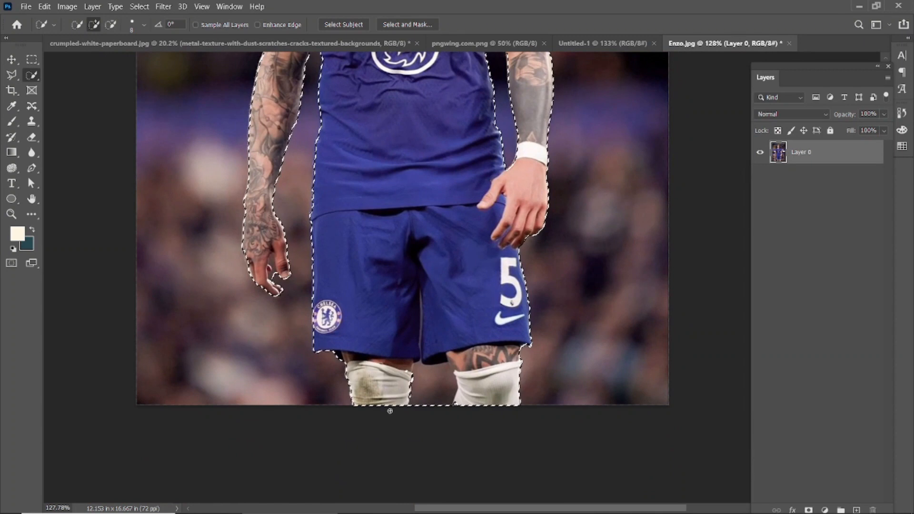
pyautogui.hotkey('ctrl', 'shift', 'i')
pyautogui.press('Delete')
pyautogui.hotkey('ctrl', 'd')
pyautogui.press('v')
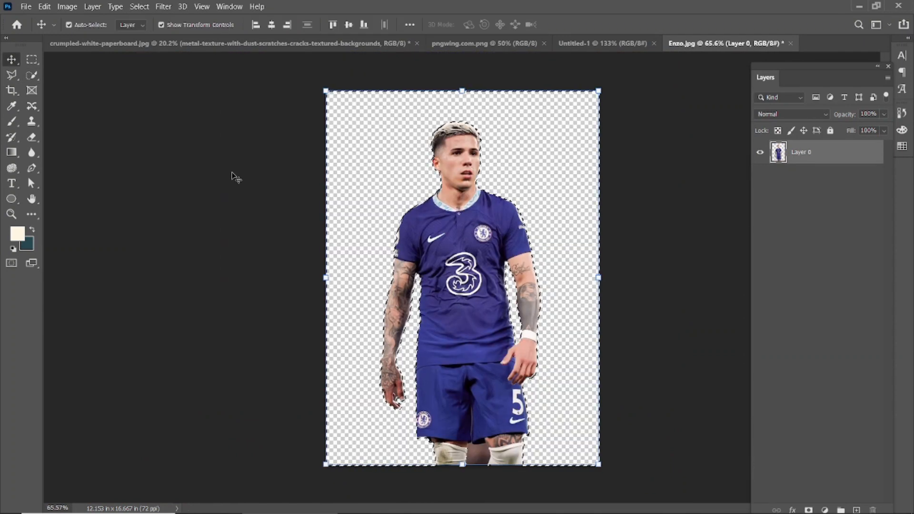
pyautogui.click(281, 245)
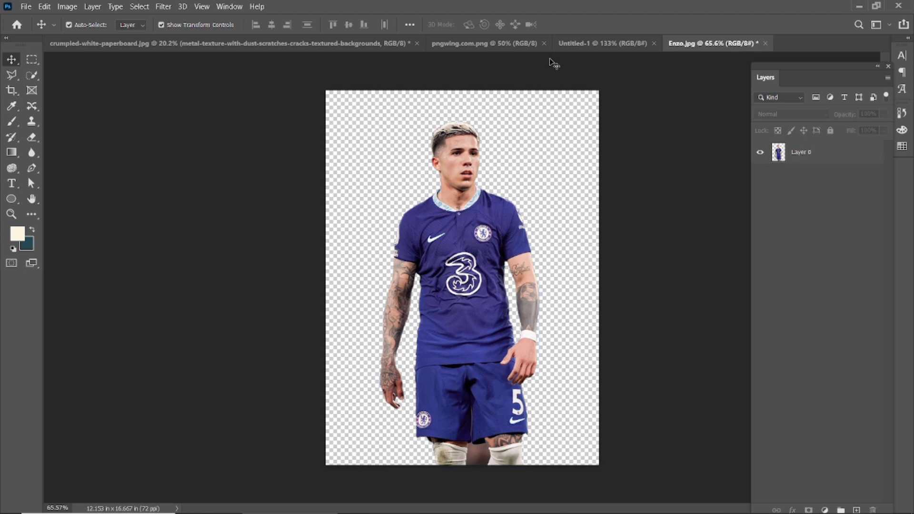
# Step: Open Enzo Fernandez (1).jpg and convert its locked background into an editable layer
pyautogui.click(28, 6)
pyautogui.click(33, 27)
pyautogui.click(139, 109)
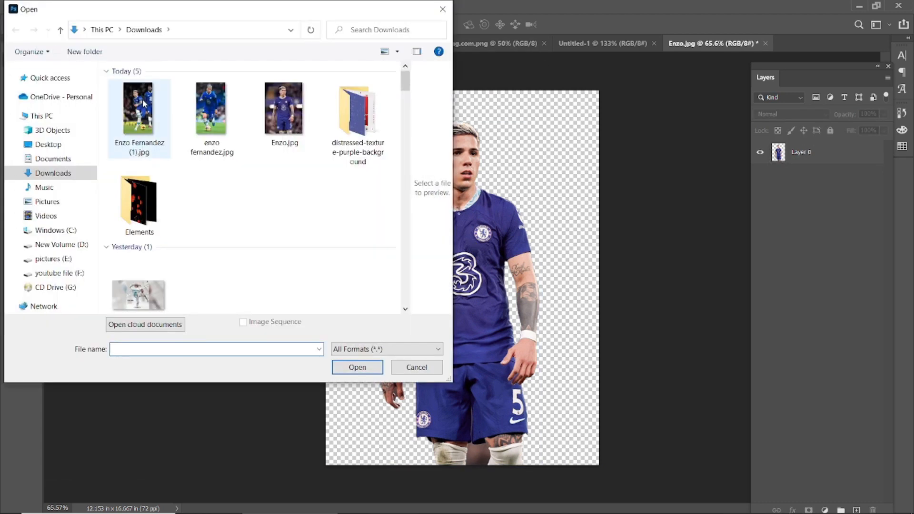
pyautogui.click(347, 370)
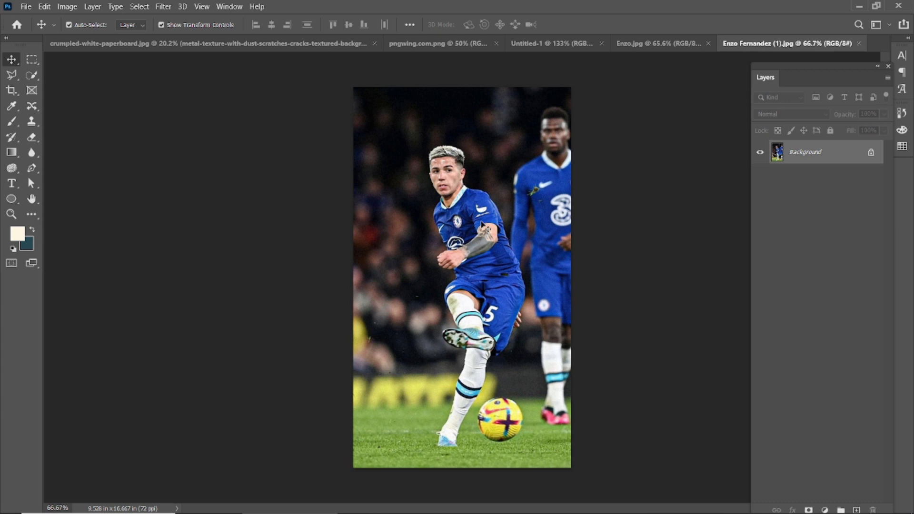
pyautogui.click(871, 153)
# Step: Select the players with Select Subject and subtract the teammate behind from the selection
pyautogui.click(32, 75)
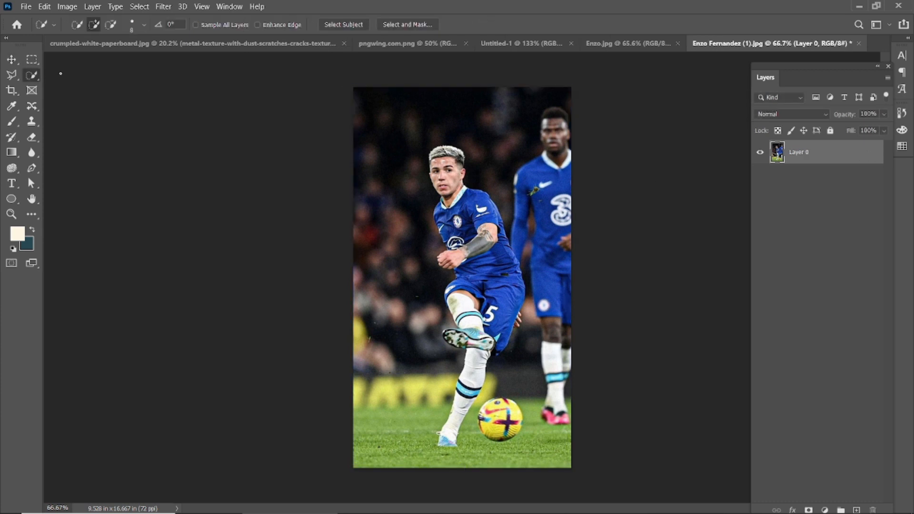
pyautogui.click(334, 25)
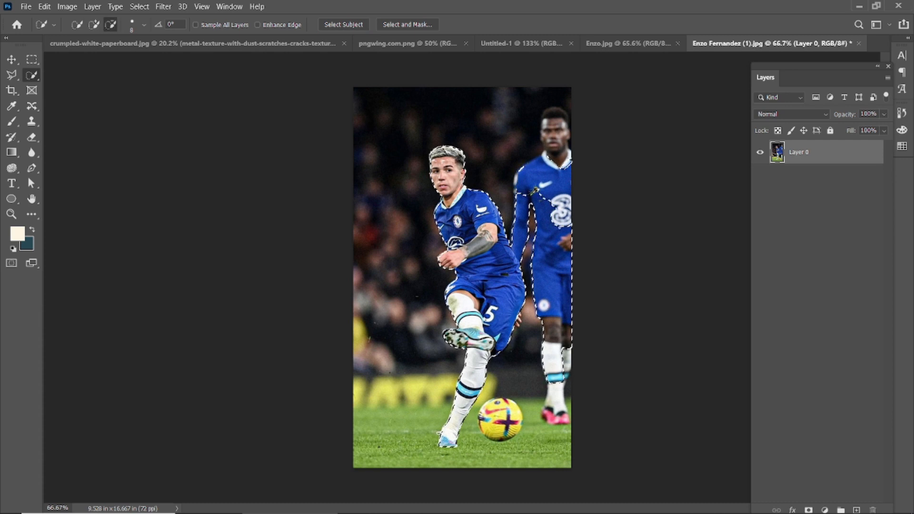
pyautogui.scroll(3, 518, 219)
pyautogui.moveTo(573, 375); pyautogui.dragTo(552, 462)
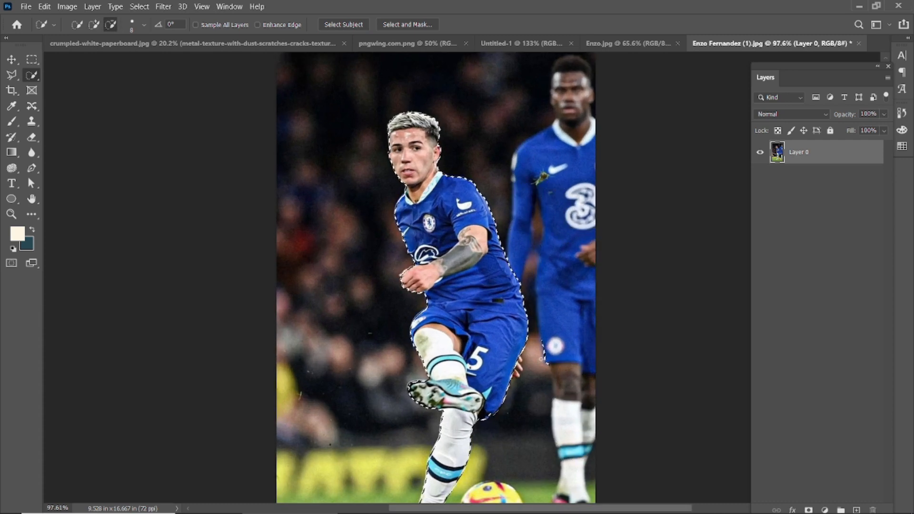
# Step: Add the hand behind the kicking player's shorts and the yellow ball to the selection with the Quick Selection tool
pyautogui.scroll(5, 470, 375)
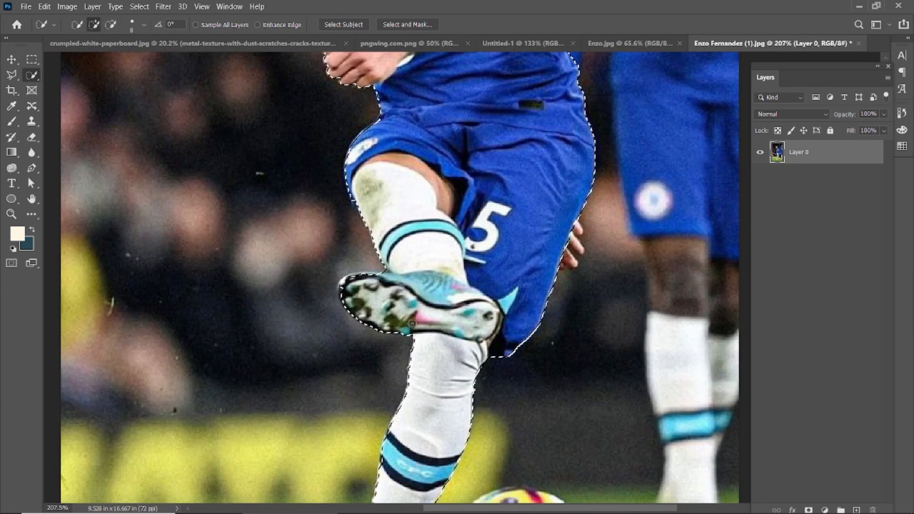
pyautogui.moveTo(465, 299); pyautogui.dragTo(448, 329)
pyautogui.moveTo(497, 221); pyautogui.dragTo(377, 236)
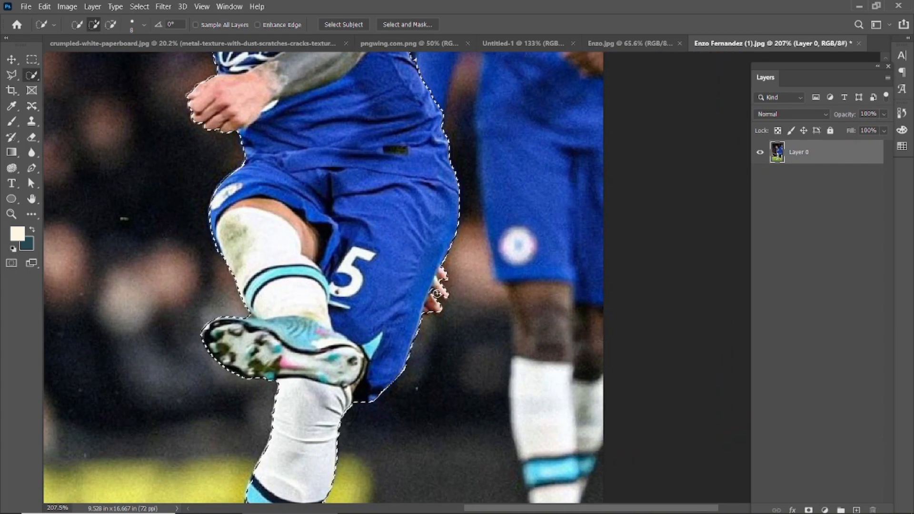
pyautogui.scroll(-4, 409, 322)
pyautogui.moveTo(364, 405); pyautogui.dragTo(415, 208)
pyautogui.scroll(2, 455, 339)
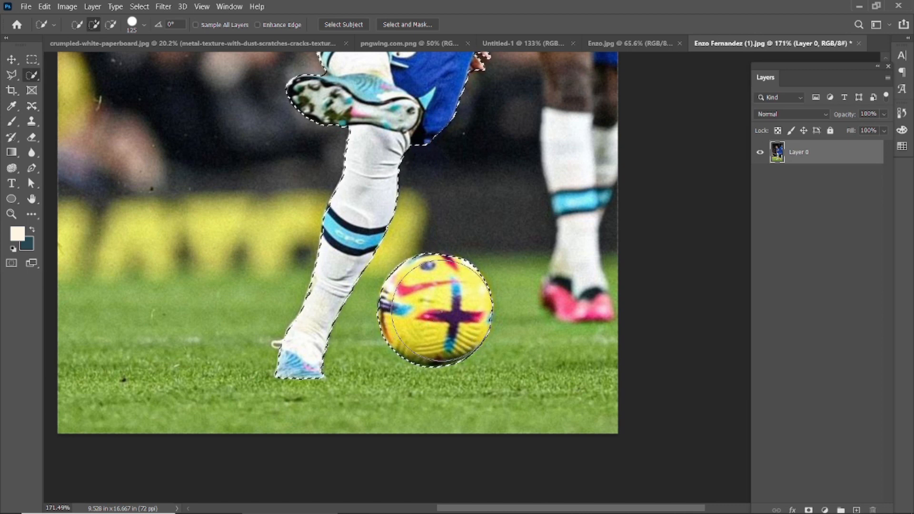
# Step: Invert the selection, delete everything around the kicking player and the ball, and deselect
pyautogui.press('v')
pyautogui.scroll(-3, 490, 262)
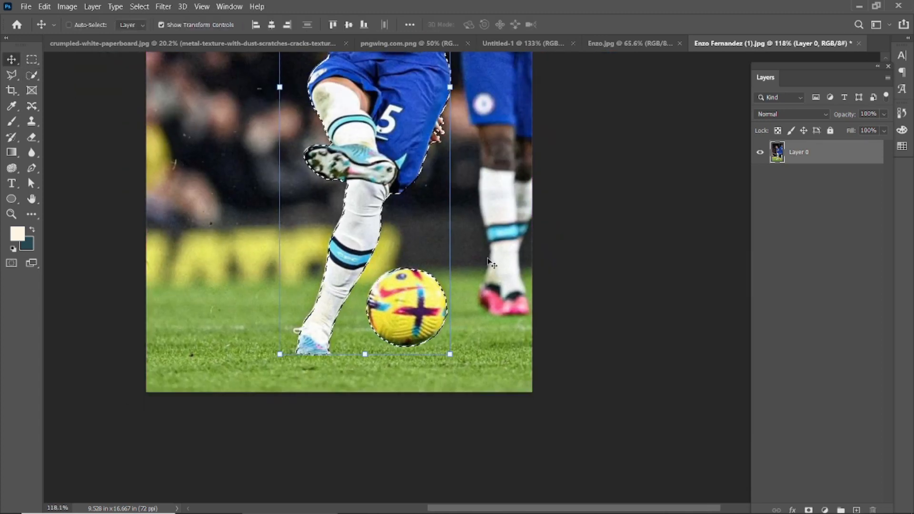
pyautogui.hotkey('ctrl', 'shift', 'i')
pyautogui.hotkey('ctrl', '0')
pyautogui.press('Delete')
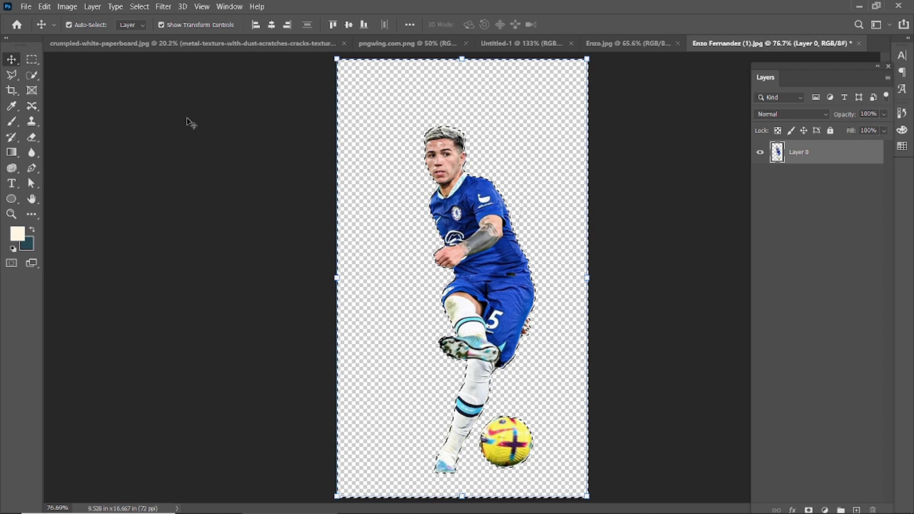
pyautogui.click(187, 118)
pyautogui.hotkey('ctrl', 'd')
pyautogui.click(473, 196)
pyautogui.click(663, 289)
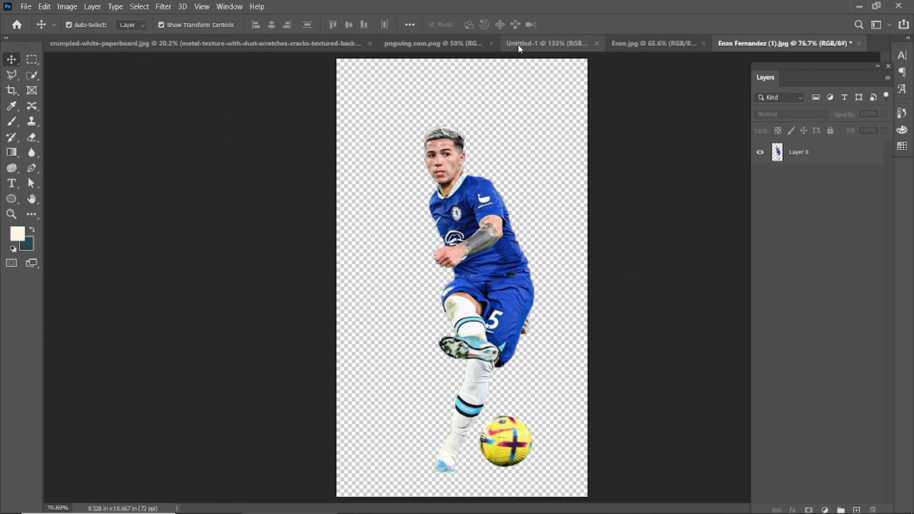
# Step: Switch to the Untitled-1 document and convert its locked background into an editable layer
pyautogui.click(519, 44)
pyautogui.click(871, 152)
pyautogui.scroll(-2, 620, 241)
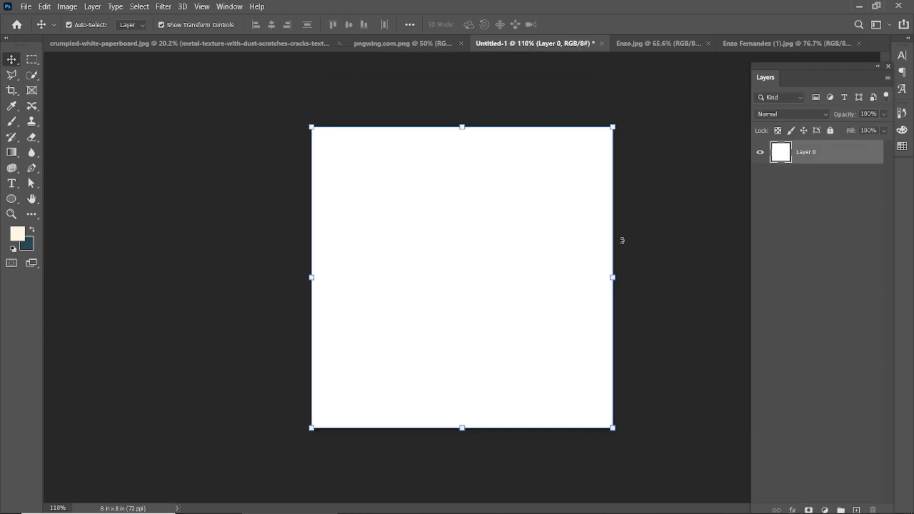
pyautogui.click(647, 241)
# Step: Fill Layer 0 with the cream foreground color fef7e4
pyautogui.click(18, 233)
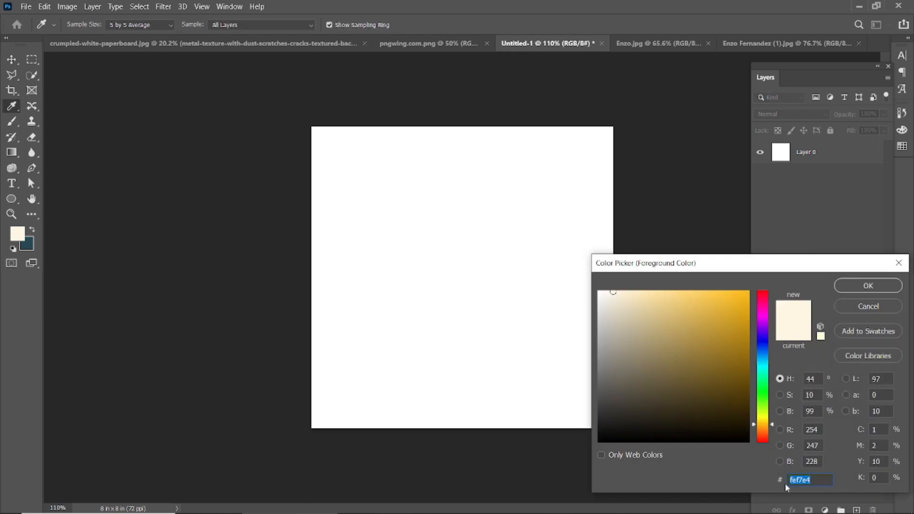
pyautogui.click(867, 289)
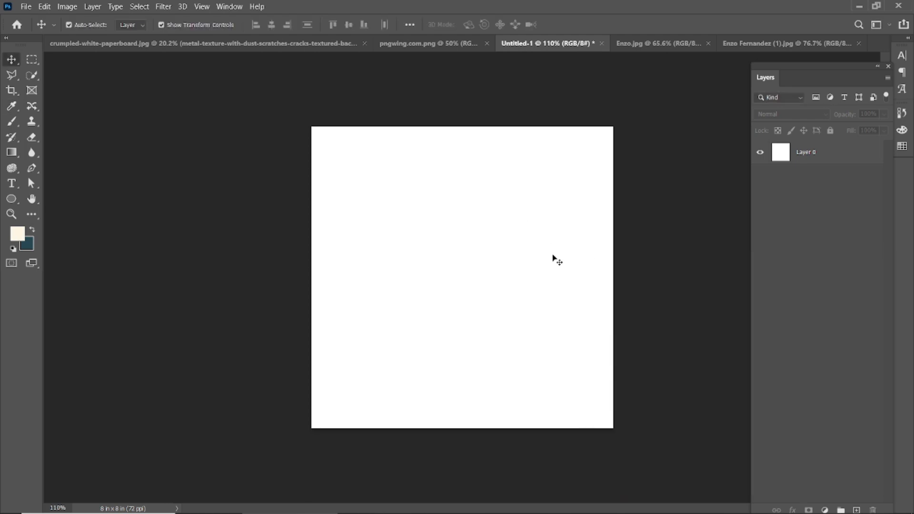
pyautogui.click(859, 154)
pyautogui.hotkey('alt', 'BackSpace')
pyautogui.click(286, 166)
# Step: Bring the crumpled paper texture from crumpled-white-paperboard.jpg into Untitled-1 and scale it down to about 18%
pyautogui.click(212, 46)
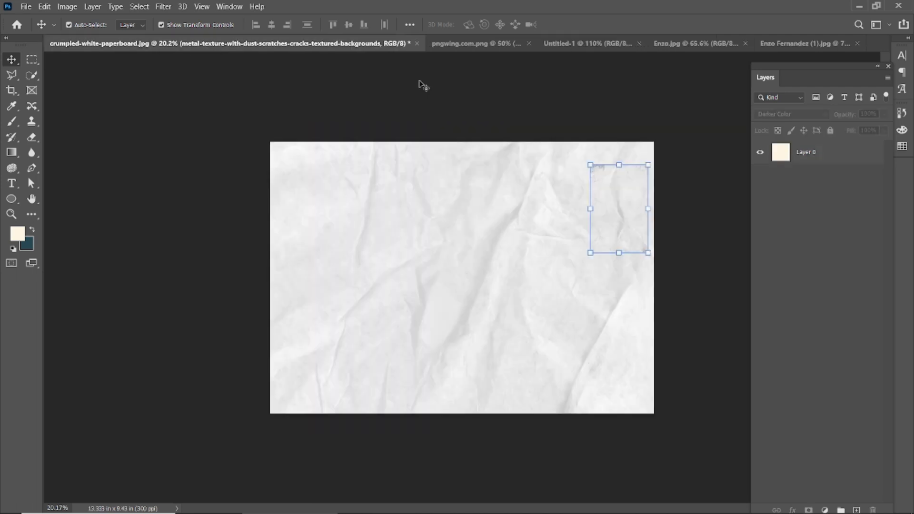
pyautogui.moveTo(354, 183); pyautogui.dragTo(480, 267)
pyautogui.scroll(-5, 482, 269)
pyautogui.moveTo(654, 135); pyautogui.dragTo(511, 235)
pyautogui.hotkey('ctrl', '0')
pyautogui.moveTo(684, 79); pyautogui.dragTo(615, 129)
pyautogui.moveTo(516, 259); pyautogui.dragTo(512, 295)
pyautogui.scroll(-1, 592, 191)
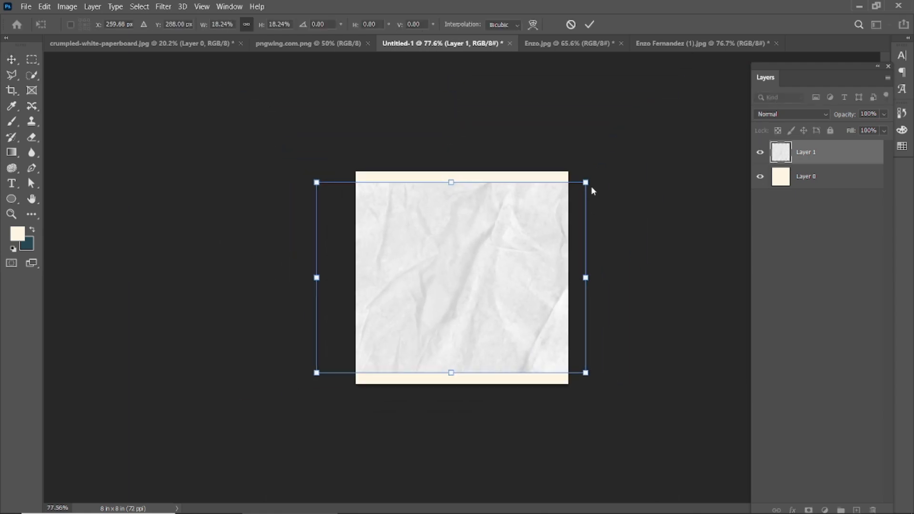
# Step: Rotate the paper texture by 90° and scale it to about 21% so that it covers the whole canvas
pyautogui.moveTo(596, 181); pyautogui.dragTo(490, 347)
pyautogui.moveTo(482, 307); pyautogui.dragTo(492, 307)
pyautogui.moveTo(549, 419); pyautogui.dragTo(584, 428)
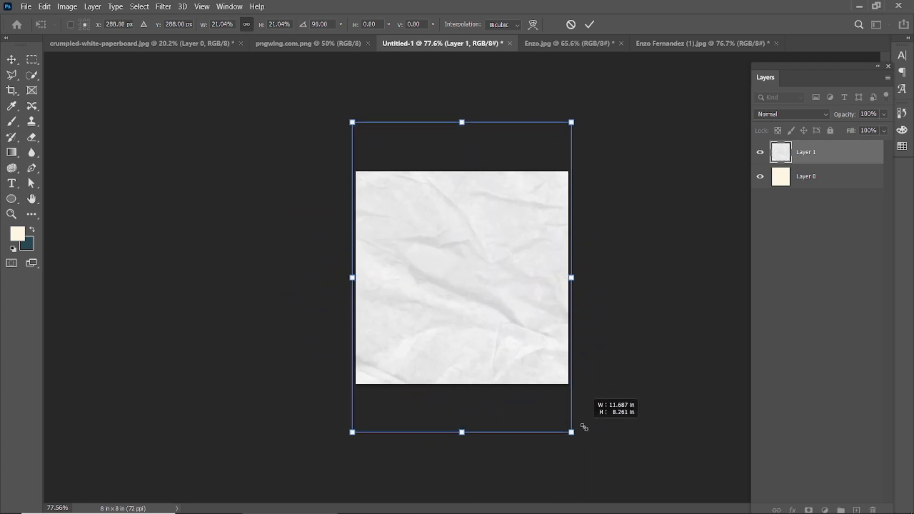
pyautogui.click(590, 24)
pyautogui.scroll(2, 475, 314)
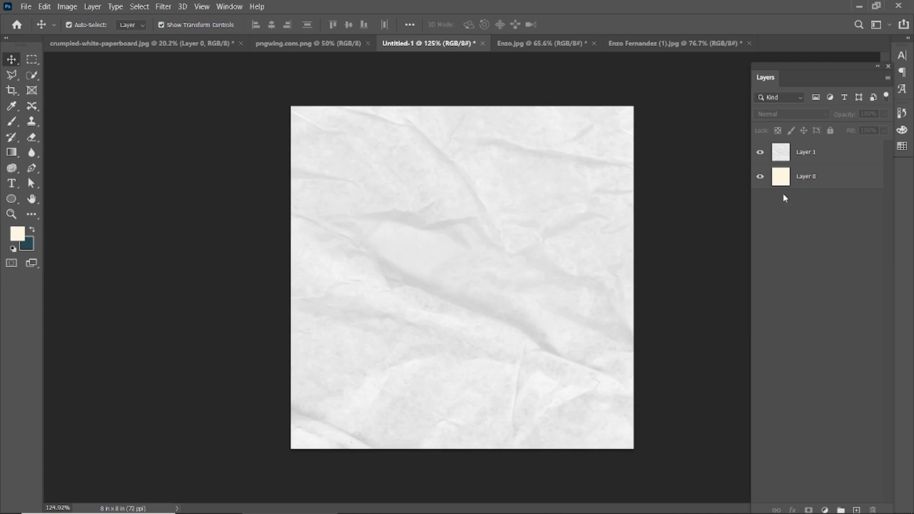
# Step: Blend the paper texture layer in Luminosity mode with reduced opacity and 83% fill
pyautogui.click(825, 115)
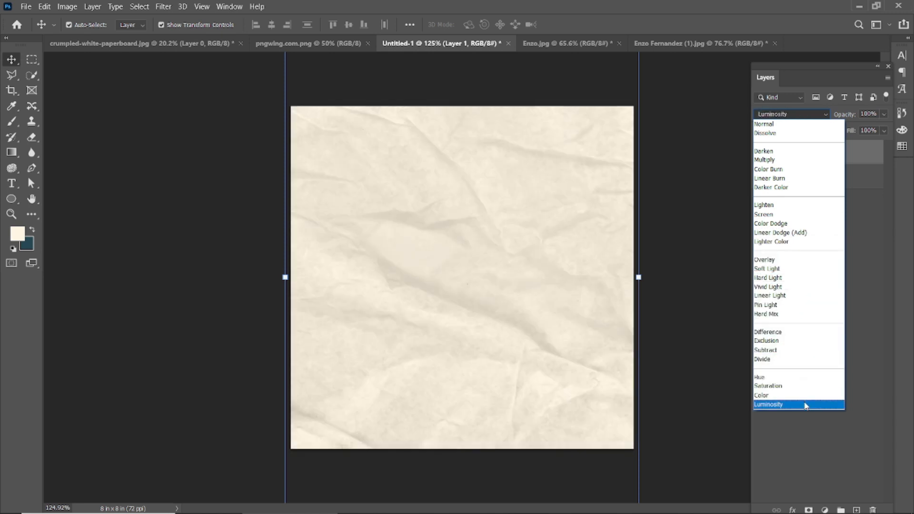
pyautogui.click(768, 404)
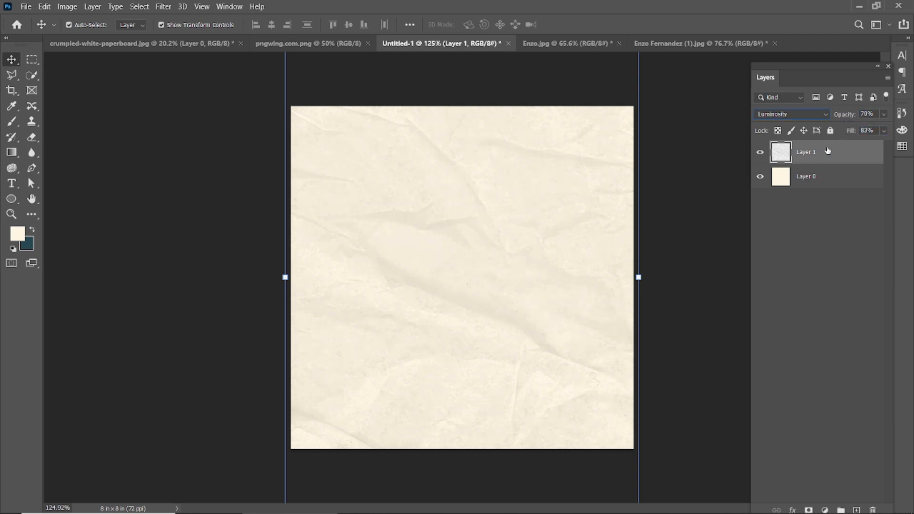
pyautogui.click(704, 198)
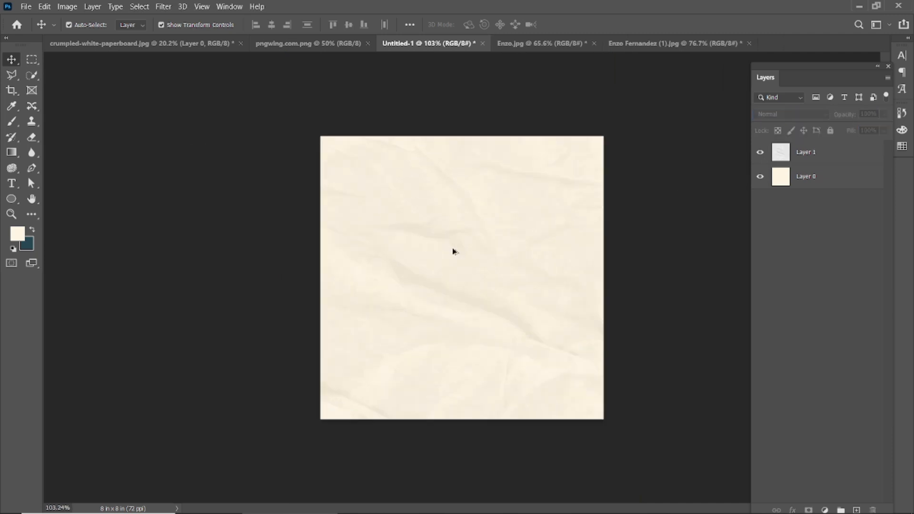
# Step: Draw a rectangle shape about 1.54 × 0.74 in near the upper right of the canvas
pyautogui.rightClick(12, 202)
pyautogui.click(65, 198)
pyautogui.scroll(3, 564, 197)
pyautogui.scroll(-1, 569, 157)
pyautogui.moveTo(553, 148); pyautogui.dragTo(626, 179)
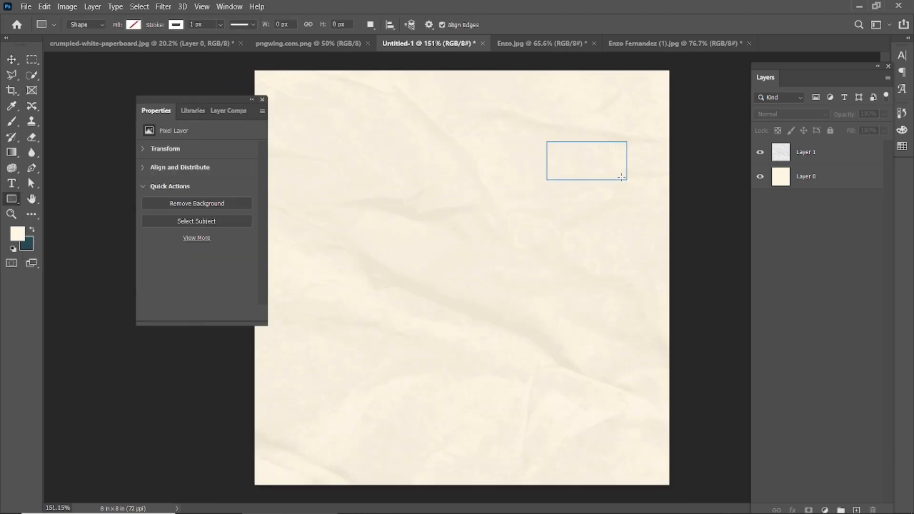
# Step: Remove the rectangle's stroke and fill it with the recently used dark navy color
pyautogui.click(180, 253)
pyautogui.click(155, 275)
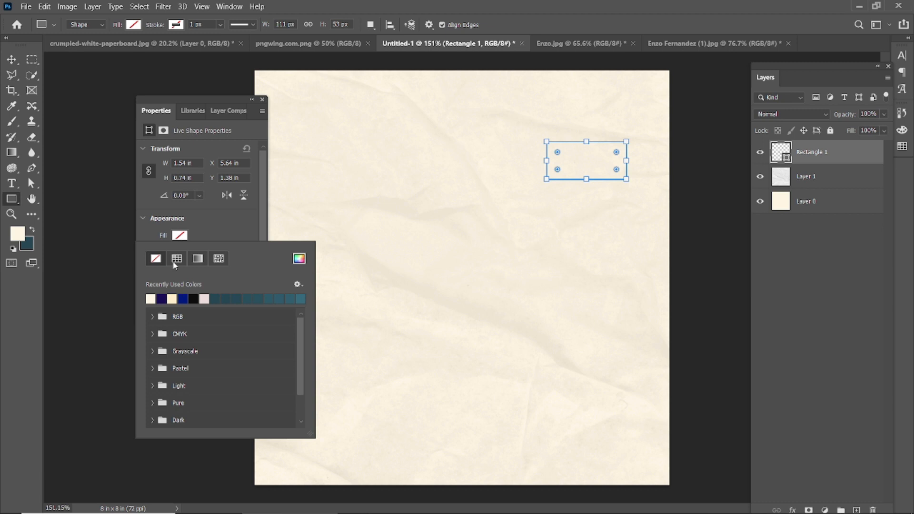
pyautogui.click(162, 298)
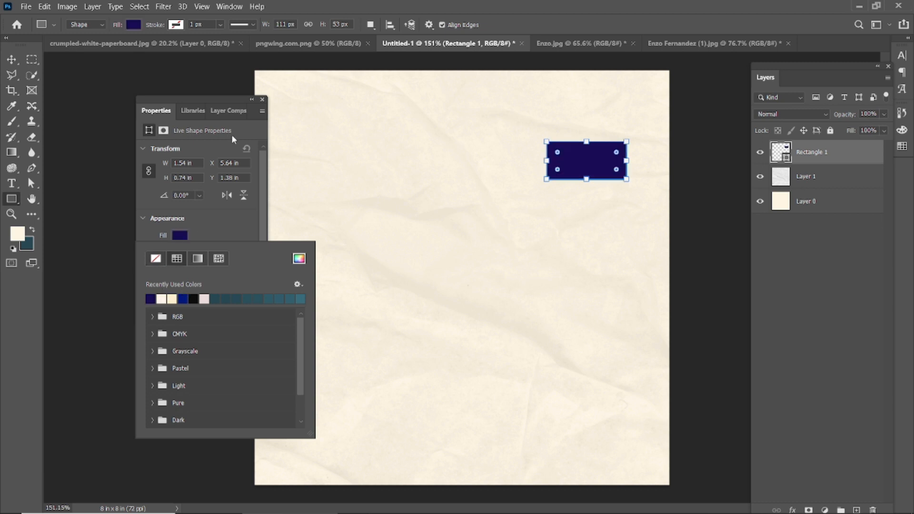
pyautogui.click(262, 99)
# Step: Duplicate the navy rectangle twice to form a row of three with narrow gaps between them
pyautogui.moveTo(546, 159); pyautogui.dragTo(387, 171)
pyautogui.click(10, 60)
pyautogui.click(263, 100)
pyautogui.click(528, 182)
pyautogui.scroll(2, 528, 180)
pyautogui.scroll(-2, 563, 195)
pyautogui.scroll(-1, 557, 183)
pyautogui.scroll(2, 593, 204)
pyautogui.scroll(-1, 490, 199)
# Step: Transform the three rectangles together, stretching them downward into tall vertical bars
pyautogui.click(408, 183)
pyautogui.keyDown('shift'); pyautogui.click(476, 177); pyautogui.keyUp('shift')
pyautogui.keyDown('shift'); pyautogui.click(563, 175); pyautogui.keyUp('shift')
pyautogui.moveTo(564, 175); pyautogui.dragTo(547, 171)
pyautogui.hotkey('ctrl', 't')
pyautogui.moveTo(455, 186); pyautogui.dragTo(456, 404)
pyautogui.click(589, 25)
pyautogui.click(583, 72)
pyautogui.scroll(-3, 532, 213)
pyautogui.scroll(2, 414, 291)
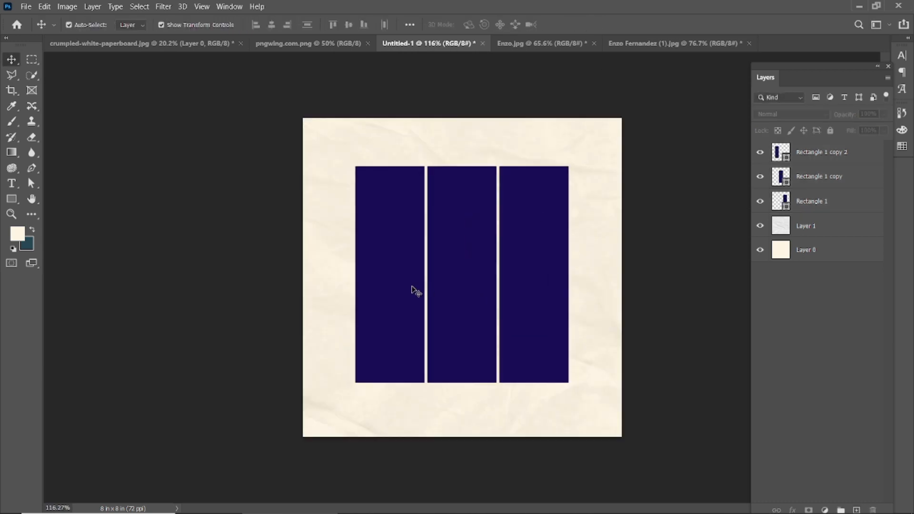
# Step: Scale the three navy bars together to about 91% width and 102% height, centered horizontally on the canvas
pyautogui.click(414, 291)
pyautogui.keyDown('shift'); pyautogui.click(471, 288); pyautogui.keyUp('shift')
pyautogui.keyDown('shift'); pyautogui.click(531, 284); pyautogui.keyUp('shift')
pyautogui.moveTo(569, 274); pyautogui.dragTo(549, 274)
pyautogui.moveTo(461, 272); pyautogui.dragTo(474, 264)
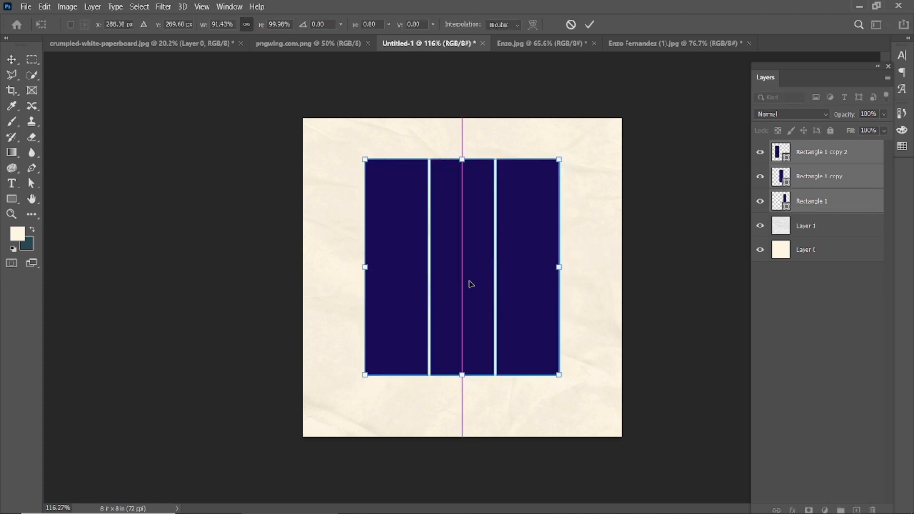
pyautogui.moveTo(461, 379); pyautogui.dragTo(461, 381)
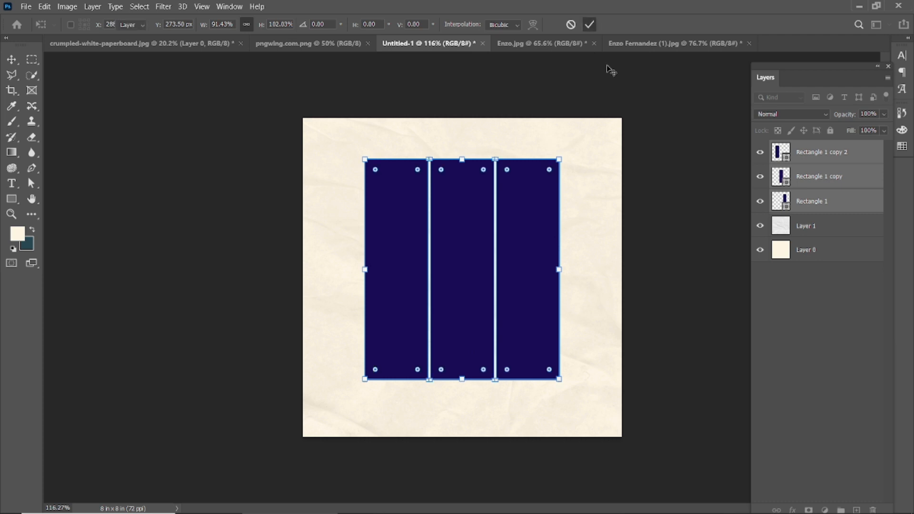
pyautogui.click(698, 174)
pyautogui.scroll(3, 484, 251)
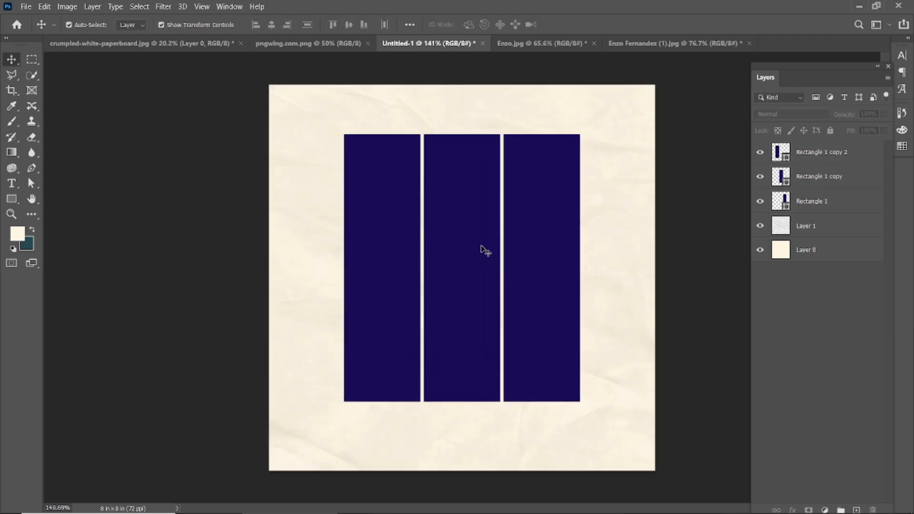
# Step: Nudge the two outer navy bars inward toward the middle bar to narrow both gaps evenly
pyautogui.click(473, 244)
pyautogui.keyDown('shift'); pyautogui.click(400, 276); pyautogui.keyUp('shift')
pyautogui.keyDown('shift'); pyautogui.click(542, 265); pyautogui.keyUp('shift')
pyautogui.scroll(2, 541, 290)
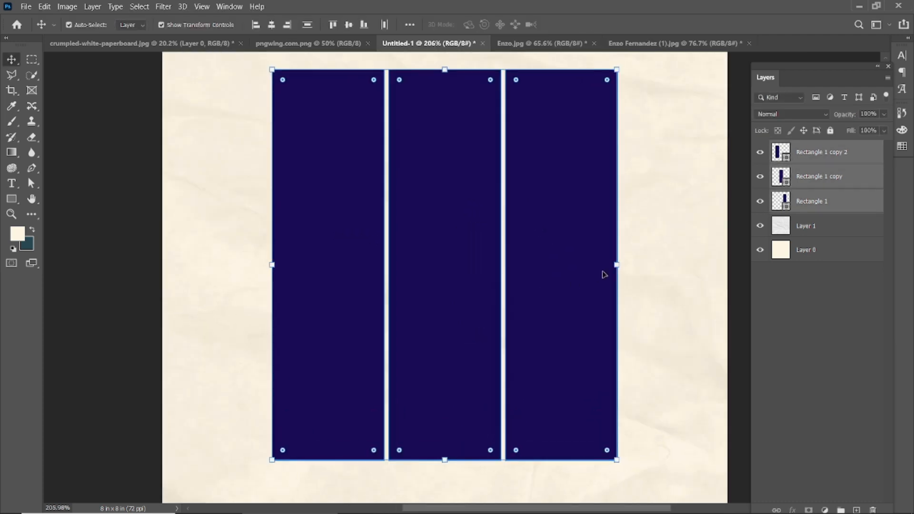
pyautogui.click(733, 219)
pyautogui.click(573, 263)
pyautogui.press('Left')
pyautogui.click(354, 263)
pyautogui.press('Right')
pyautogui.click(526, 265)
pyautogui.press('Left')
pyautogui.click(331, 258)
pyautogui.press('Right')
pyautogui.click(150, 229)
pyautogui.scroll(-7, 436, 251)
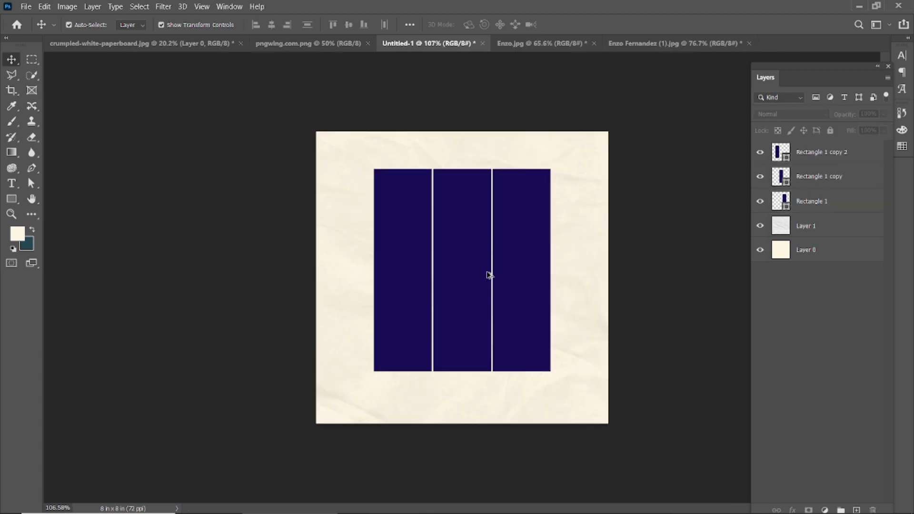
pyautogui.click(503, 260)
pyautogui.keyDown('shift'); pyautogui.click(469, 261); pyautogui.keyUp('shift')
pyautogui.keyDown('shift'); pyautogui.click(407, 263); pyautogui.keyUp('shift')
pyautogui.scroll(2, 552, 271)
pyautogui.click(681, 276)
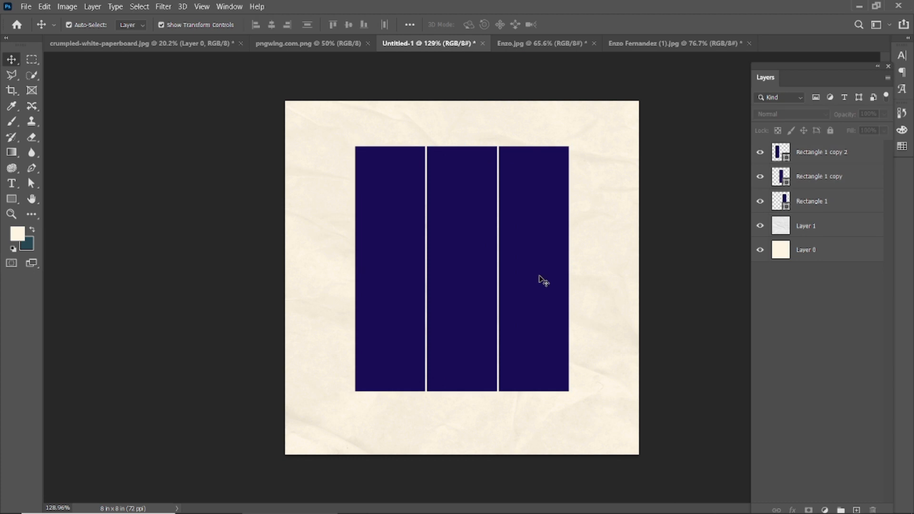
# Step: Bring the cut-out player from Enzo.jpg into the poster and scale him down over the navy bars
pyautogui.click(556, 44)
pyautogui.moveTo(491, 219); pyautogui.dragTo(469, 278)
pyautogui.scroll(-5, 482, 238)
pyautogui.moveTo(556, 83); pyautogui.dragTo(508, 218)
pyautogui.press('Return')
pyautogui.scroll(2, 522, 245)
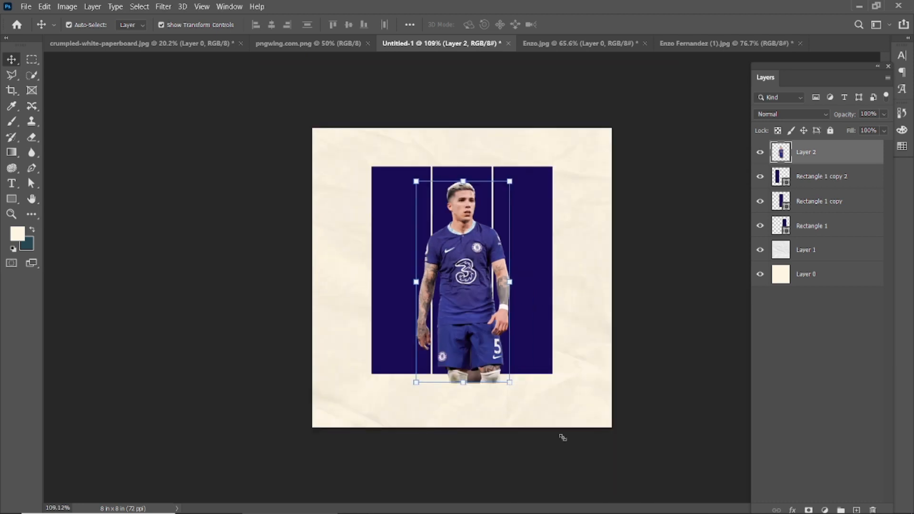
# Step: Enlarge the player and center him on the bars, with his head just below their upper edge
pyautogui.moveTo(510, 383); pyautogui.dragTo(636, 490)
pyautogui.moveTo(494, 243); pyautogui.dragTo(500, 340)
pyautogui.moveTo(579, 143); pyautogui.dragTo(535, 235)
pyautogui.moveTo(481, 305); pyautogui.dragTo(481, 246)
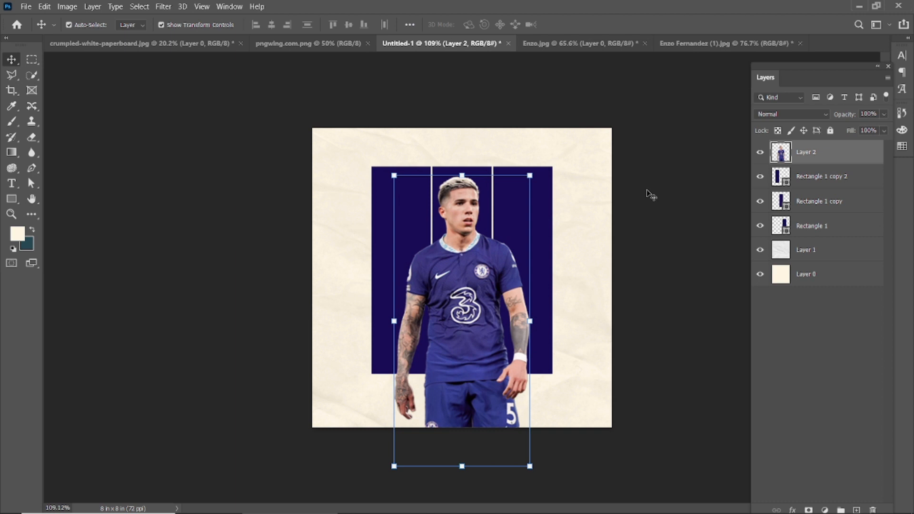
pyautogui.press('Return')
pyautogui.scroll(2, 516, 327)
pyautogui.scroll(-1, 517, 326)
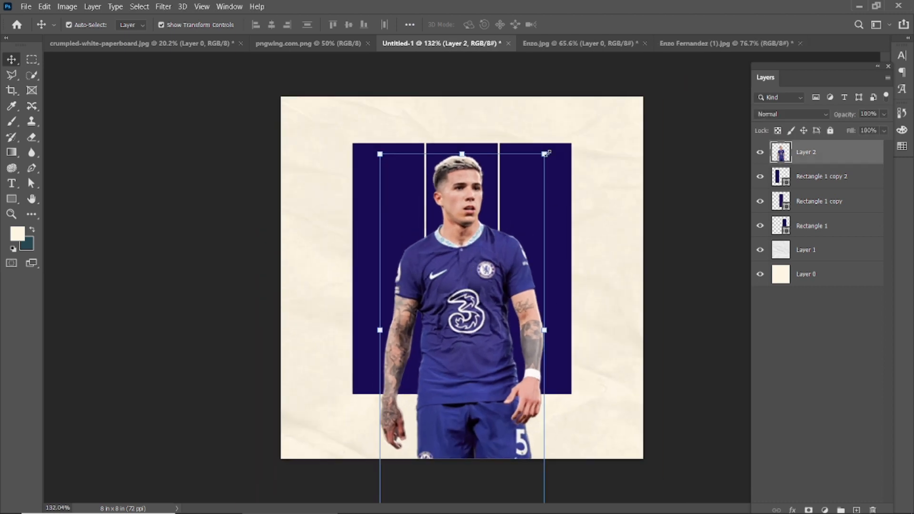
# Step: Scale the player up to about 119% and reposition him so his head stays within the bars
pyautogui.moveTo(548, 153); pyautogui.dragTo(563, 116)
pyautogui.moveTo(465, 257); pyautogui.dragTo(461, 289)
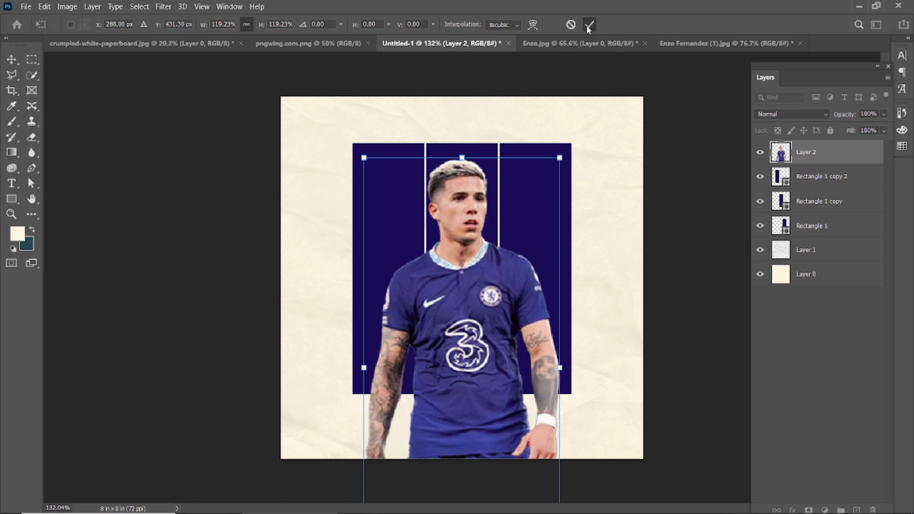
pyautogui.click(589, 26)
pyautogui.scroll(-2, 465, 289)
pyautogui.scroll(1, 467, 291)
# Step: Apply Camera Raw to the player with exposure -0.25, contrast +10, highlights -5, shadows +18, whites -22, texture +29 and clarity +44
pyautogui.click(467, 290)
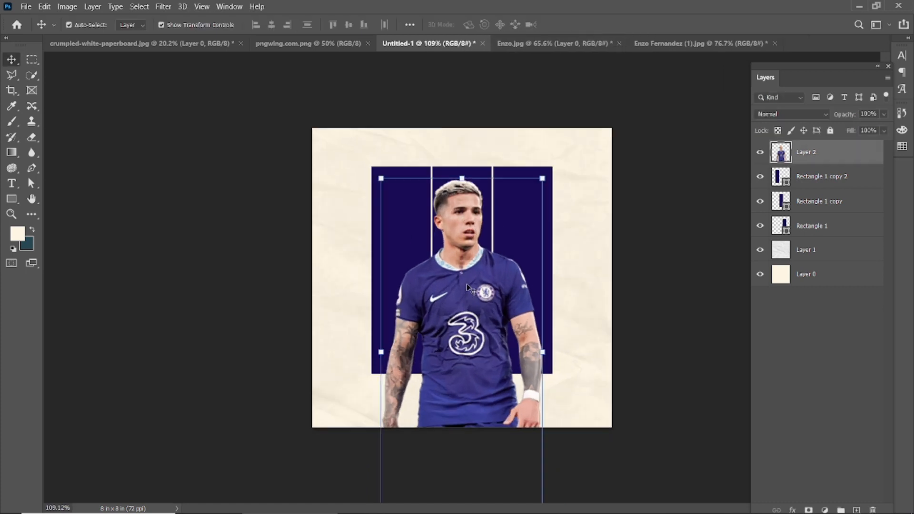
pyautogui.click(163, 7)
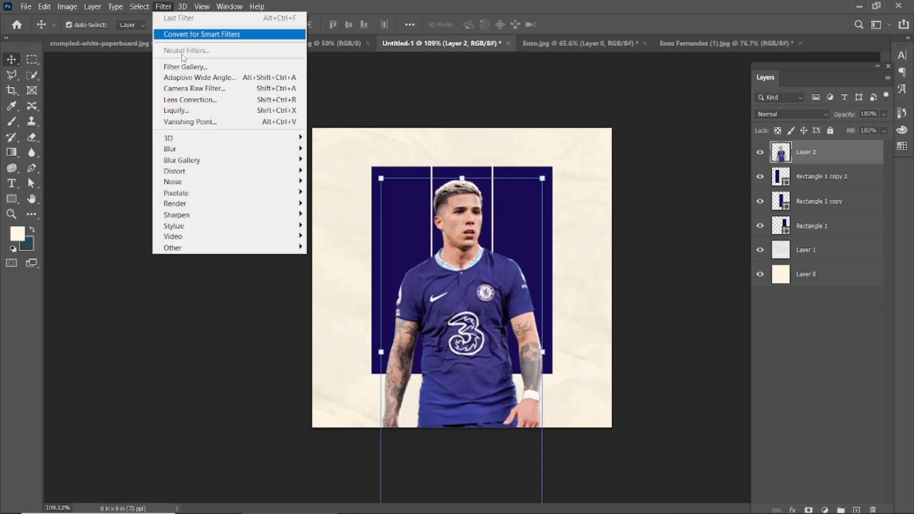
pyautogui.click(197, 89)
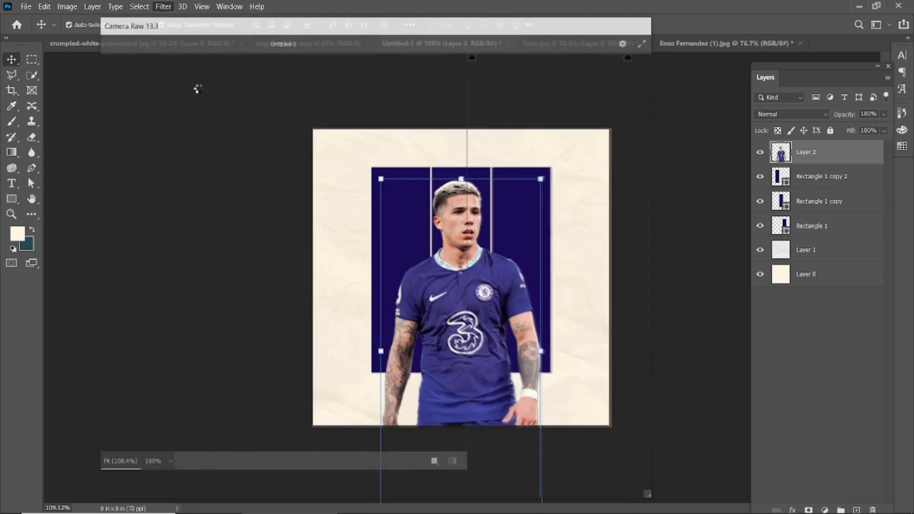
pyautogui.moveTo(550, 242); pyautogui.dragTo(529, 284)
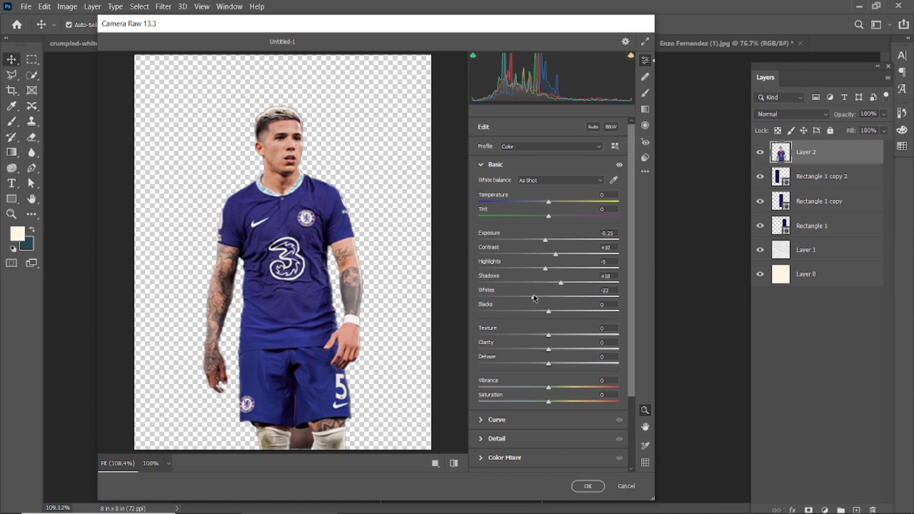
pyautogui.click(250, 149)
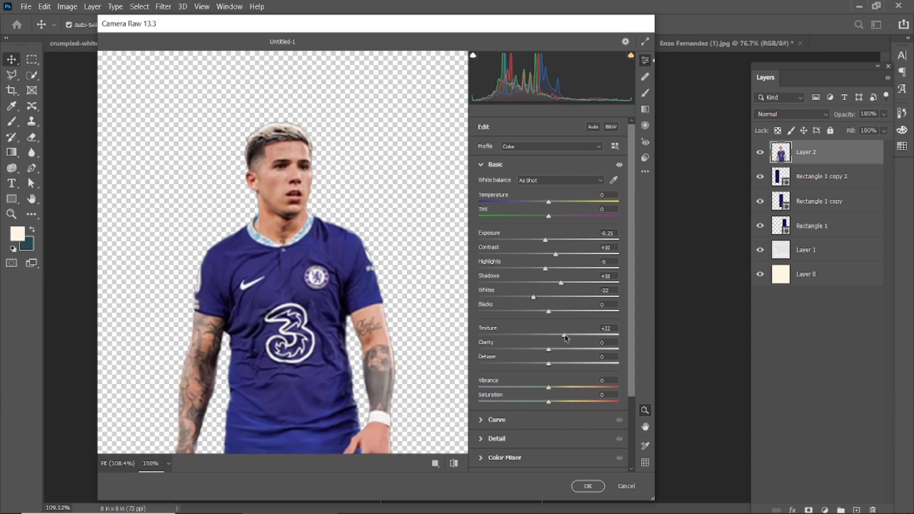
pyautogui.moveTo(549, 349); pyautogui.dragTo(573, 352)
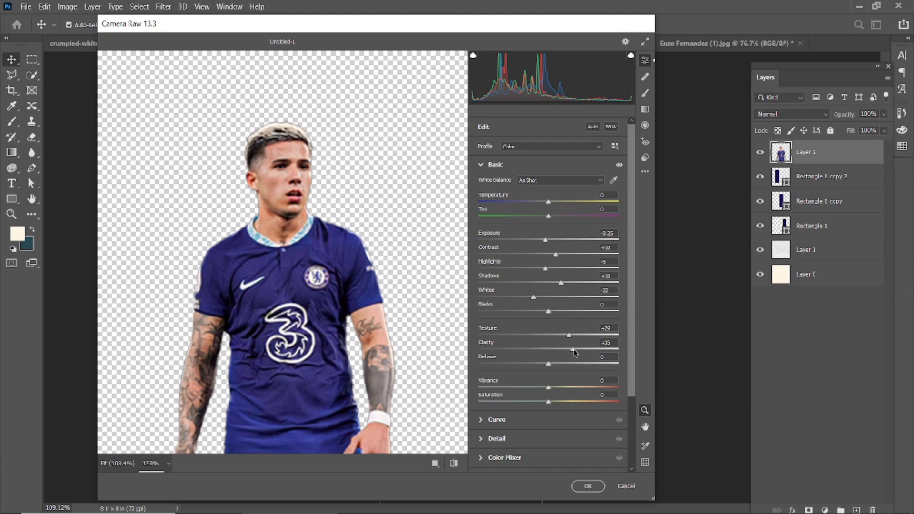
pyautogui.scroll(-1, 340, 289)
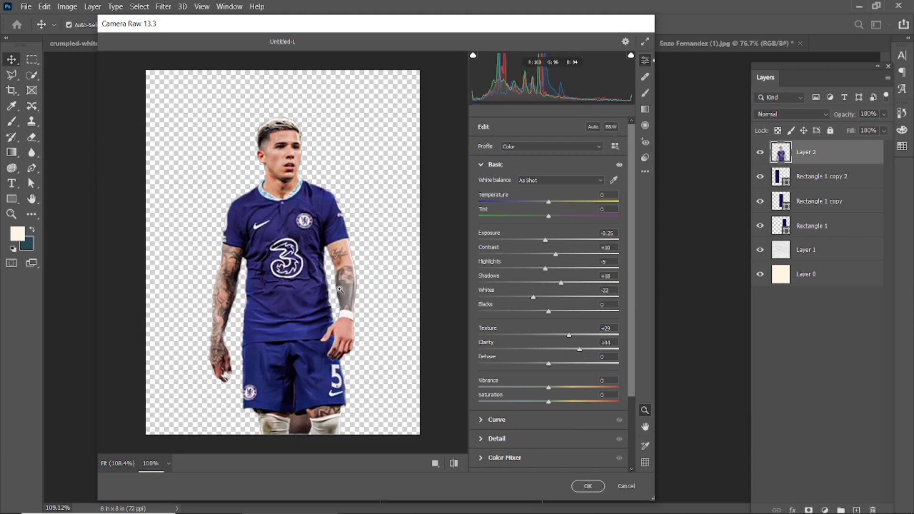
pyautogui.click(592, 488)
# Step: Add a Black & White adjustment with default settings above the player and clip it to the player layer
pyautogui.moveTo(845, 67); pyautogui.dragTo(844, 46)
pyautogui.moveTo(837, 499); pyautogui.dragTo(852, 363)
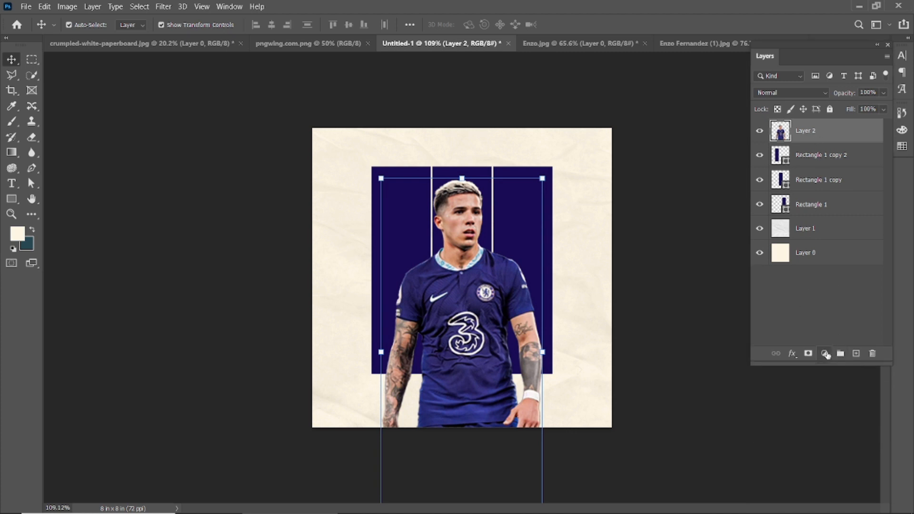
pyautogui.click(825, 354)
pyautogui.click(844, 260)
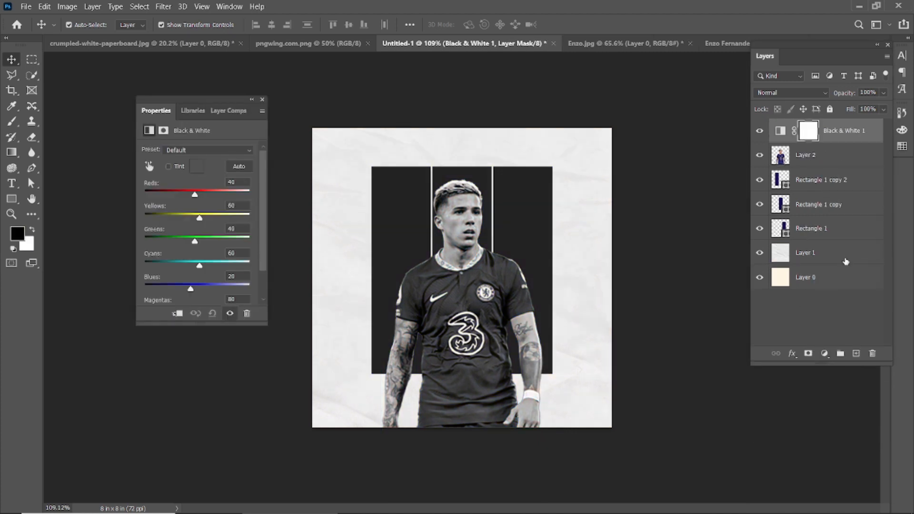
pyautogui.keyDown('alt'); pyautogui.click(829, 142); pyautogui.keyUp('alt')
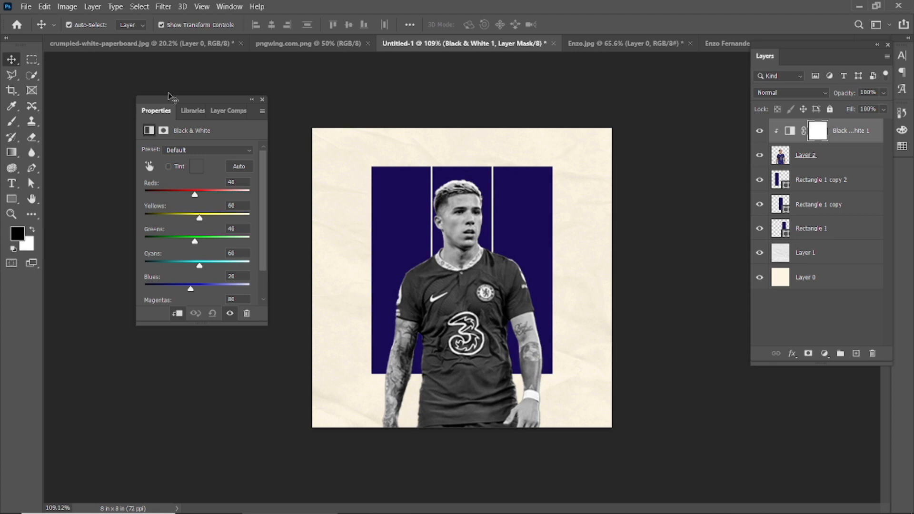
pyautogui.click(262, 99)
# Step: Add a Gradient Map adjustment above the Black & White layer and clip it to the player
pyautogui.click(825, 354)
pyautogui.click(843, 341)
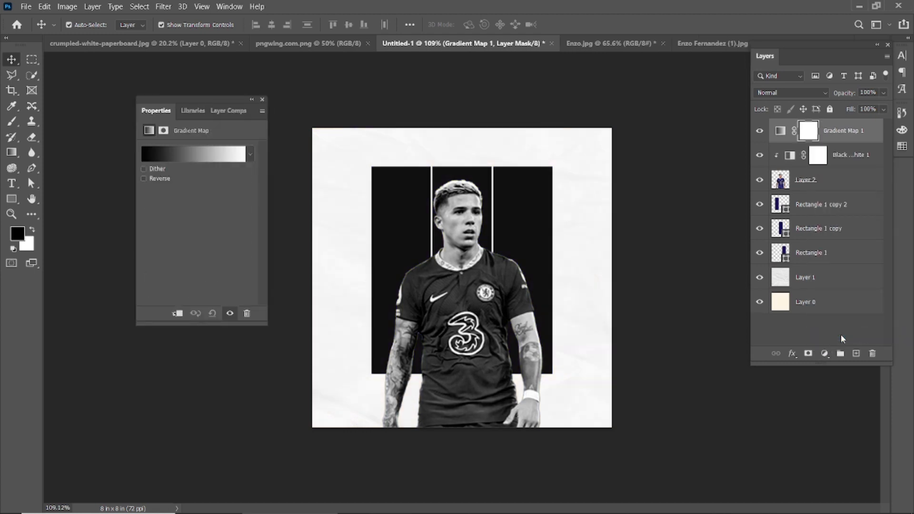
pyautogui.keyDown('alt'); pyautogui.click(802, 142); pyautogui.keyUp('alt')
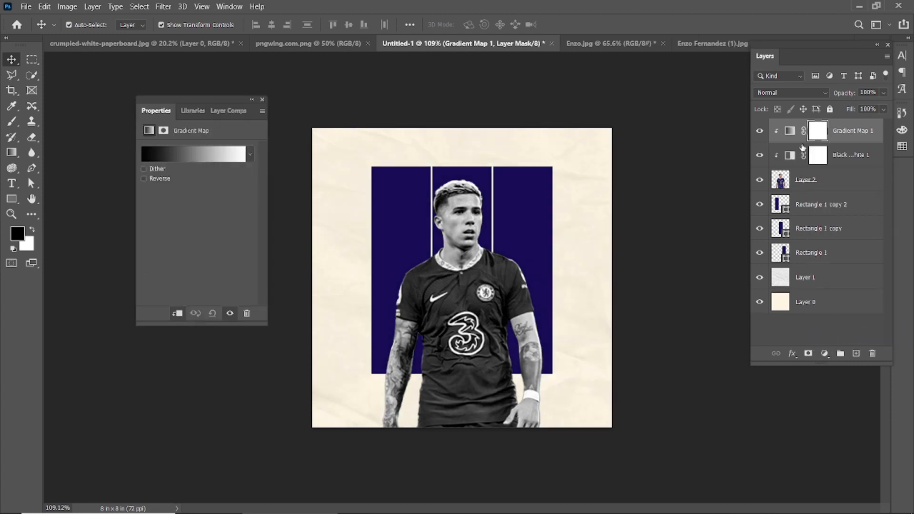
# Step: Change the gradient map's white color stop to dark navy #1f0c74, sampled from the bars and slightly brightened
pyautogui.click(209, 156)
pyautogui.click(551, 378)
pyautogui.click(620, 437)
pyautogui.moveTo(633, 451); pyautogui.dragTo(566, 452)
pyautogui.click(790, 409)
pyautogui.click(604, 458)
pyautogui.moveTo(763, 344); pyautogui.dragTo(743, 355)
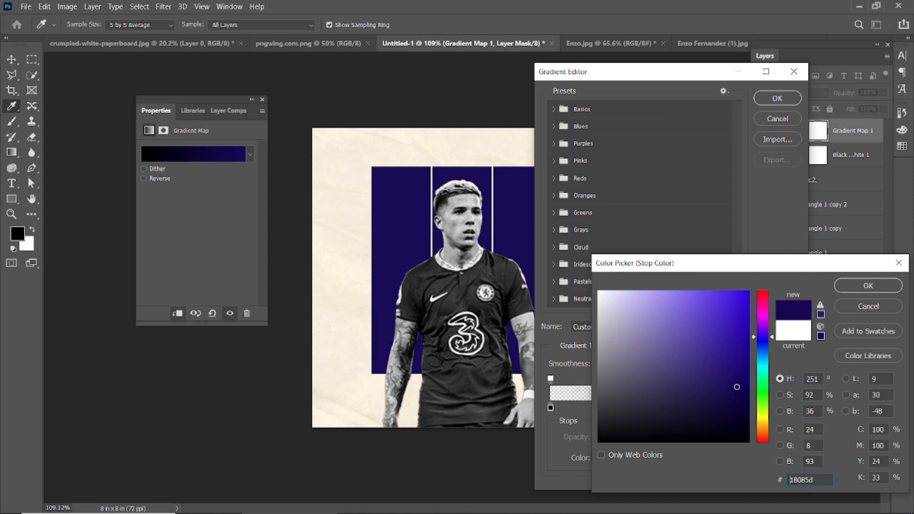
pyautogui.moveTo(736, 387); pyautogui.dragTo(734, 388)
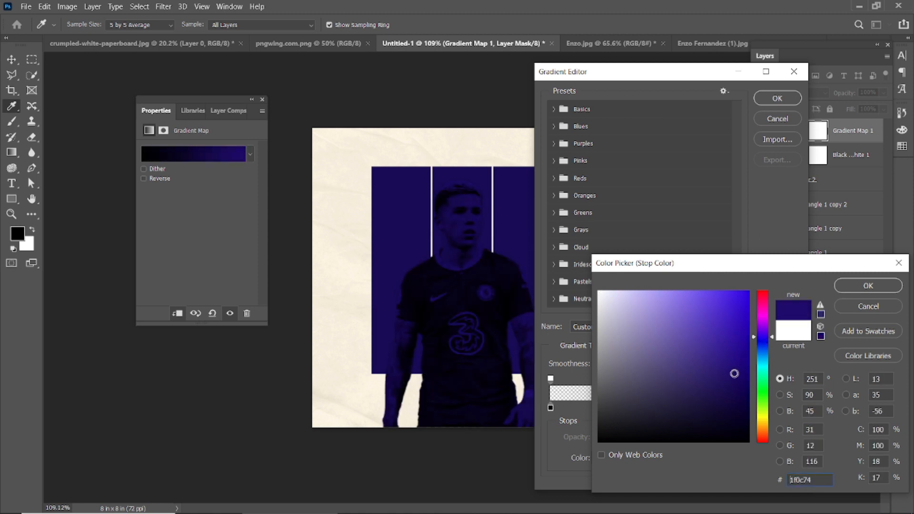
pyautogui.click(777, 97)
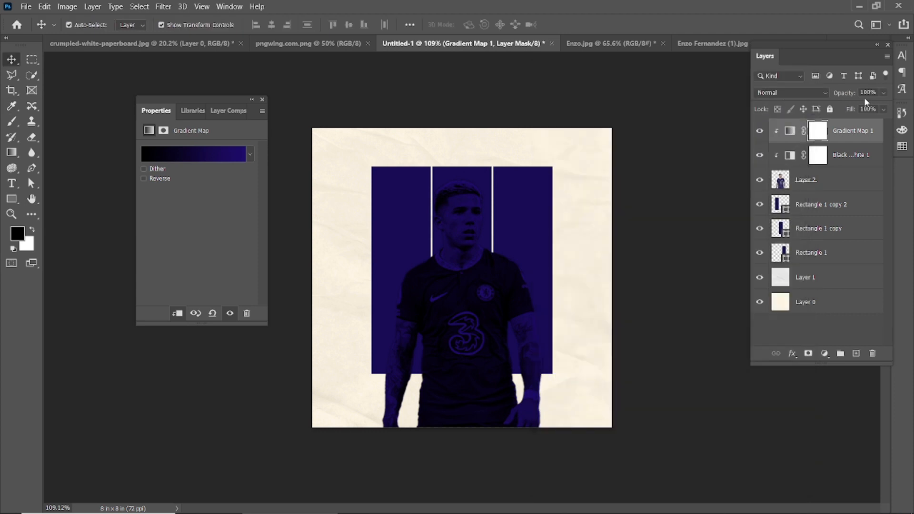
# Step: Set the Gradient Map layer to Hard Light blending with 92% fill and 97% opacity
pyautogui.moveTo(850, 117); pyautogui.dragTo(844, 115)
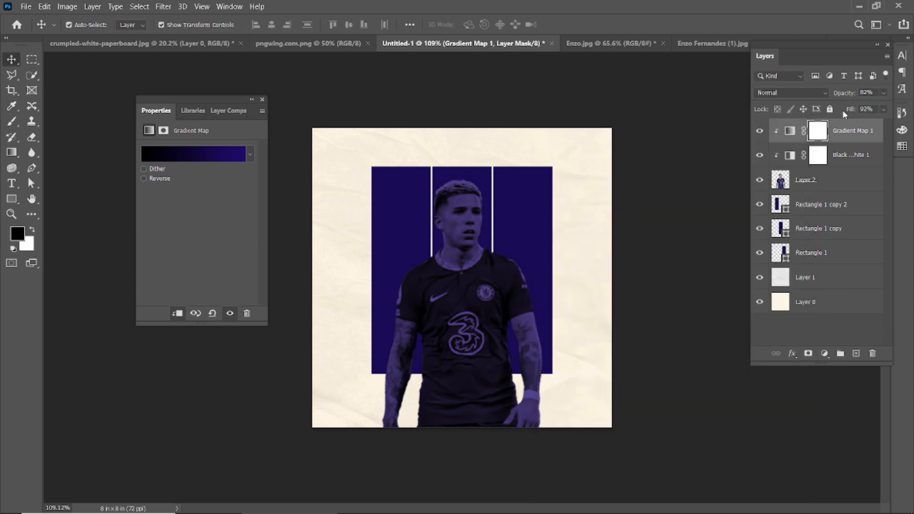
pyautogui.click(823, 95)
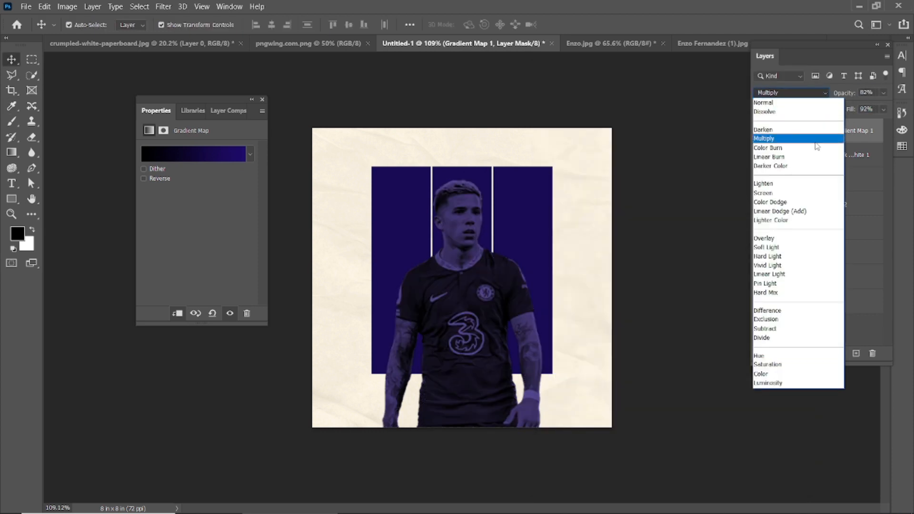
pyautogui.click(794, 259)
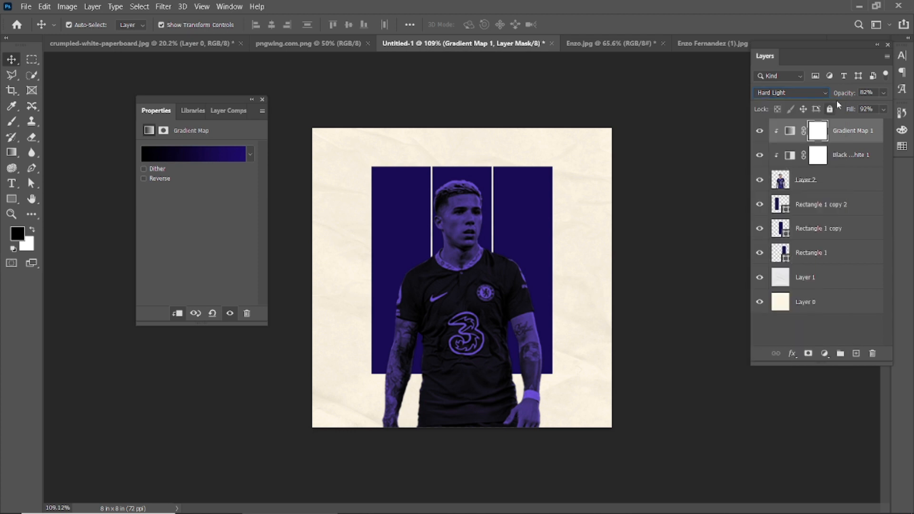
pyautogui.moveTo(845, 94); pyautogui.dragTo(859, 96)
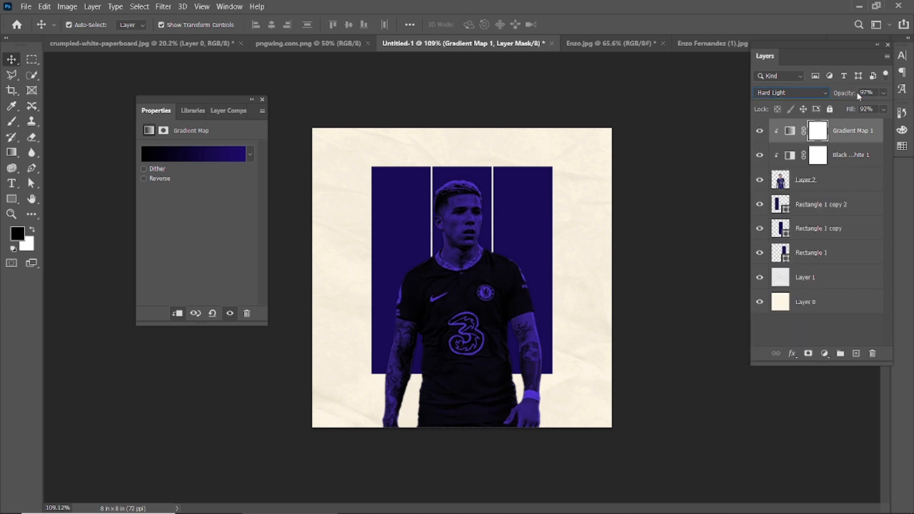
pyautogui.click(262, 101)
# Step: Reduce the Gradient Map layer's opacity to 76% and its fill to 83%
pyautogui.hotkey('ctrl', '0')
pyautogui.click(469, 276)
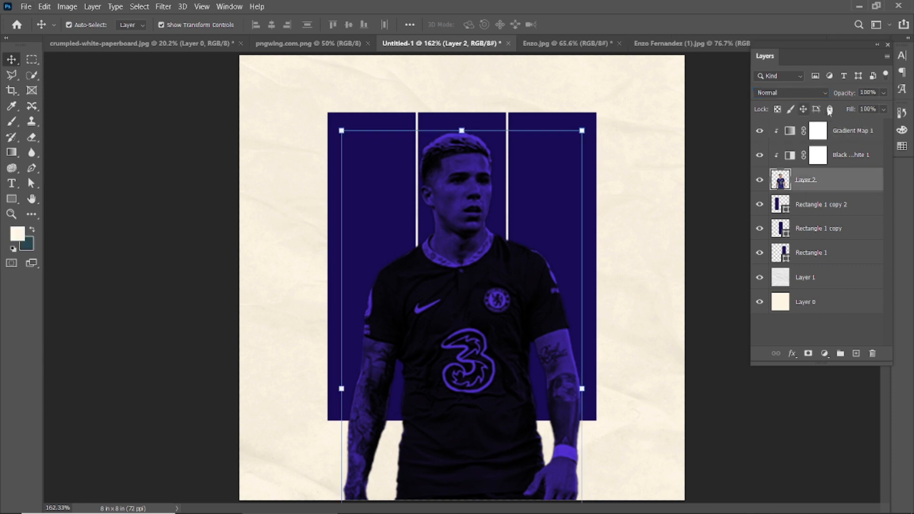
pyautogui.click(839, 137)
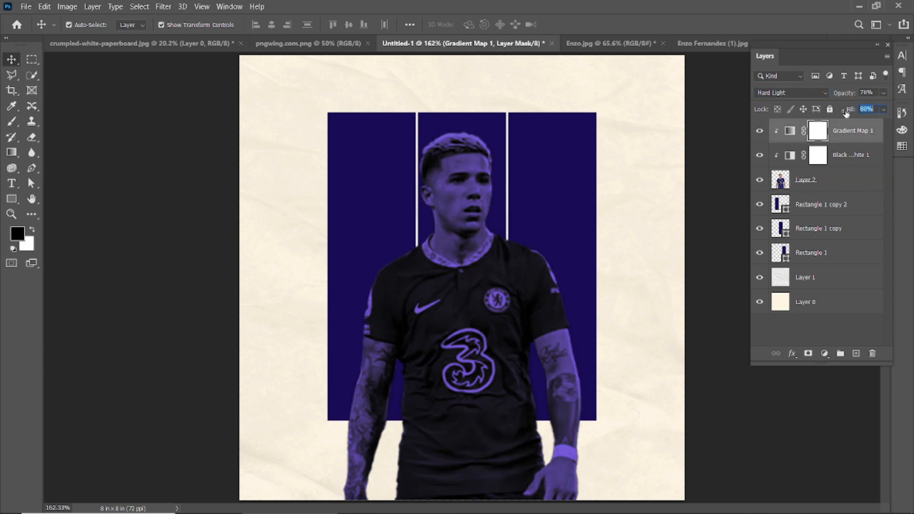
pyautogui.click(719, 208)
pyautogui.click(841, 133)
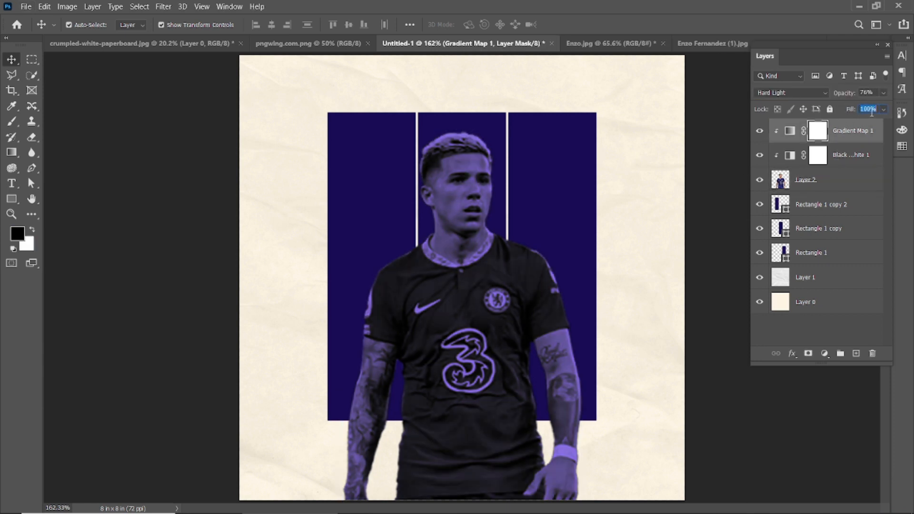
pyautogui.moveTo(857, 113); pyautogui.dragTo(841, 116)
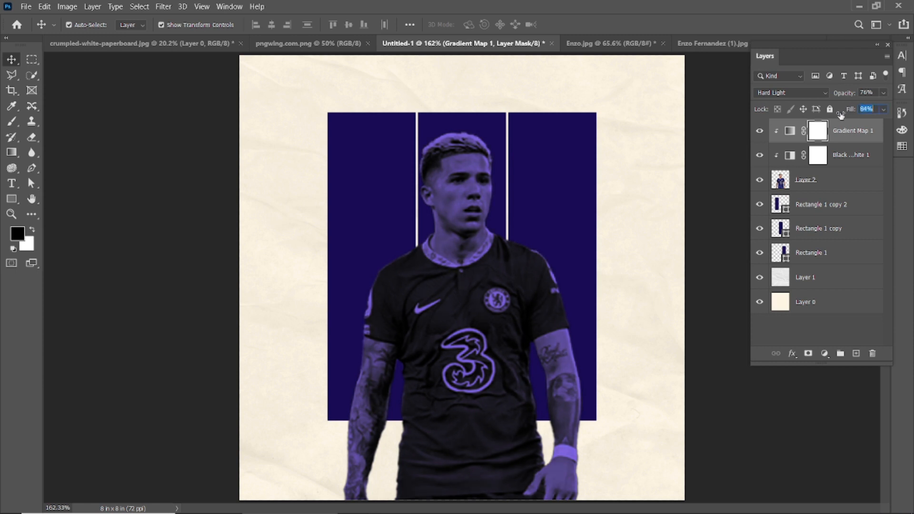
pyautogui.click(710, 222)
pyautogui.click(838, 137)
pyautogui.keyDown('shift'); pyautogui.click(831, 159); pyautogui.keyUp('shift')
pyautogui.keyDown('shift'); pyautogui.click(827, 187); pyautogui.keyUp('shift')
pyautogui.click(838, 157)
pyautogui.click(844, 136)
pyautogui.click(841, 158)
pyautogui.click(821, 183)
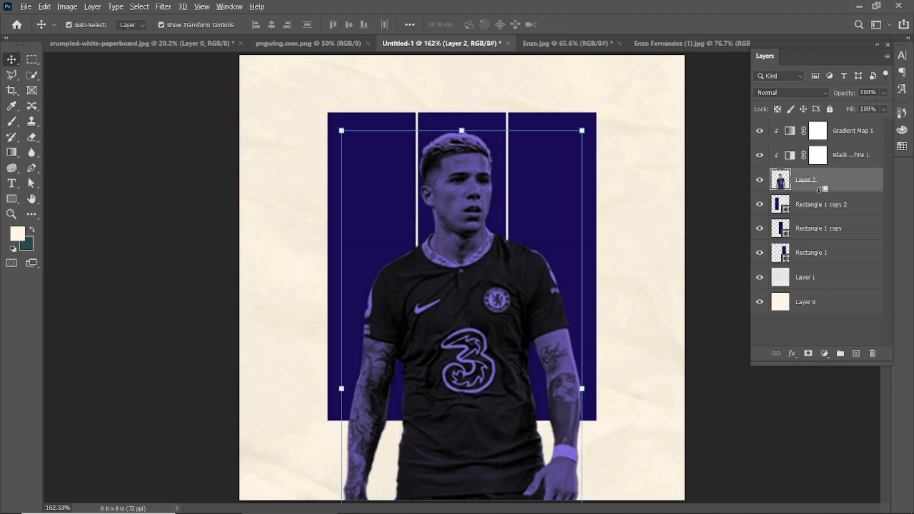
# Step: Merge the three navy rectangle layers into a single shape layer
pyautogui.click(819, 205)
pyautogui.keyDown('shift'); pyautogui.click(818, 229); pyautogui.keyUp('shift')
pyautogui.keyDown('shift'); pyautogui.click(819, 252); pyautogui.keyUp('shift')
pyautogui.rightClick(815, 227)
pyautogui.click(695, 363)
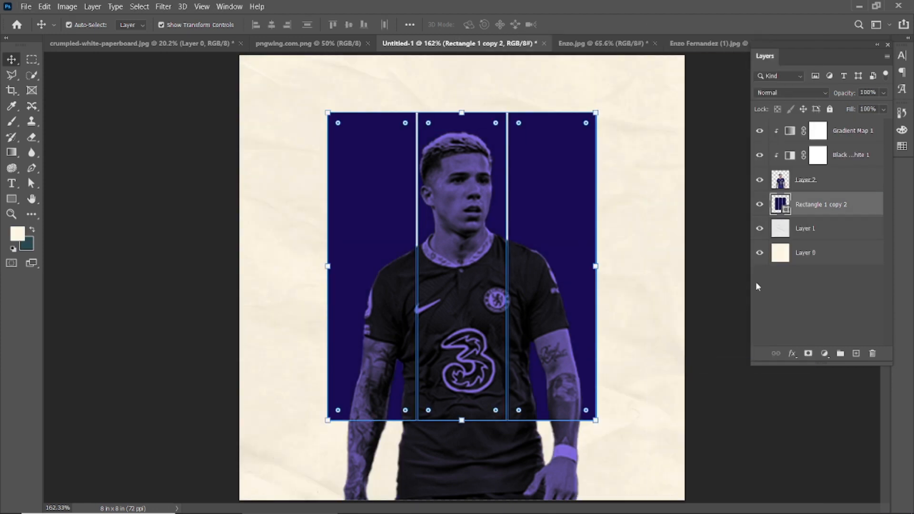
# Step: Try to clip the player layer directly to the merged navy bars
pyautogui.click(818, 187)
pyautogui.keyDown('alt'); pyautogui.click(819, 191); pyautogui.keyUp('alt')
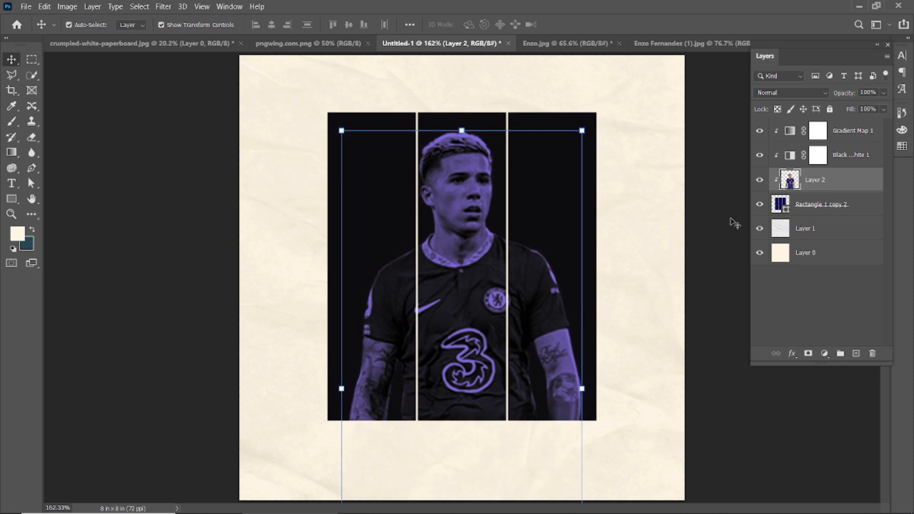
pyautogui.hotkey('ctrl', 'z')
# Step: Merge the player layer with its Black & White and Gradient Map layers, and clip the result to the navy bars
pyautogui.click(842, 131)
pyautogui.keyDown('shift'); pyautogui.click(839, 157); pyautogui.keyUp('shift')
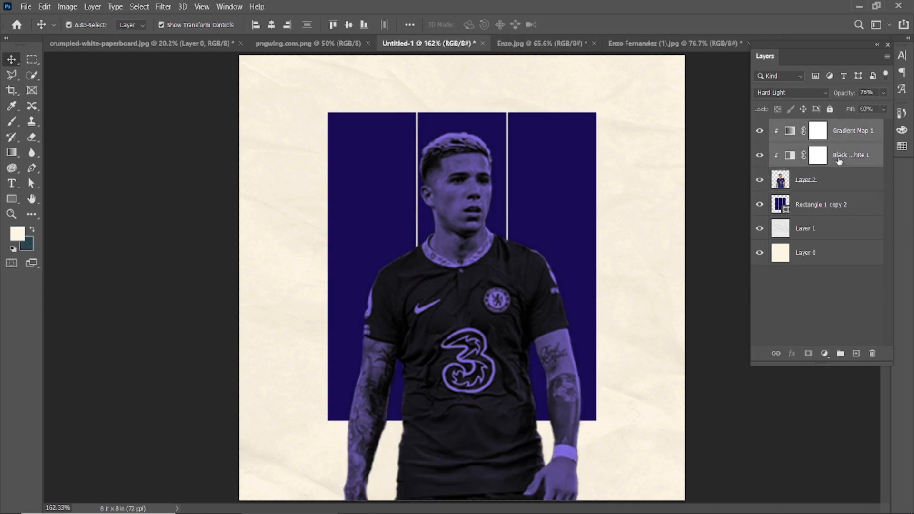
pyautogui.keyDown('shift'); pyautogui.click(823, 182); pyautogui.keyUp('shift')
pyautogui.rightClick(817, 137)
pyautogui.rightClick(827, 192)
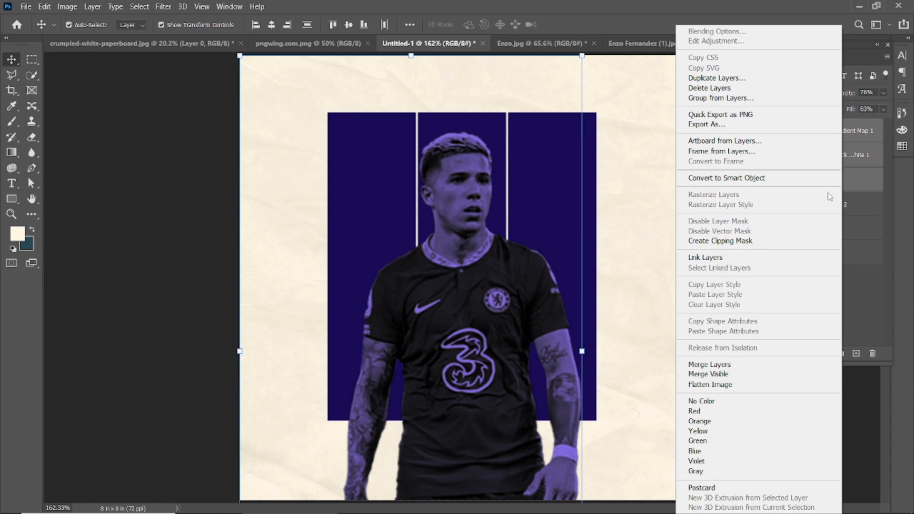
pyautogui.click(719, 364)
pyautogui.keyDown('alt'); pyautogui.click(805, 144); pyautogui.keyUp('alt')
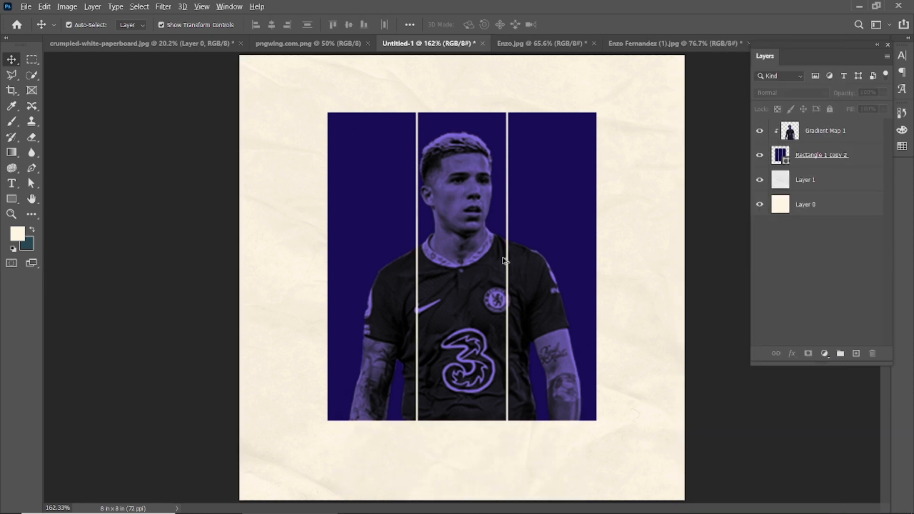
# Step: Bring the kicking player cut-out from Enzo Fernandez (1).jpg into the poster and scale it down to about 41%
pyautogui.scroll(-3, 508, 257)
pyautogui.click(666, 43)
pyautogui.moveTo(526, 113); pyautogui.dragTo(490, 272)
pyautogui.hotkey('ctrl', 't')
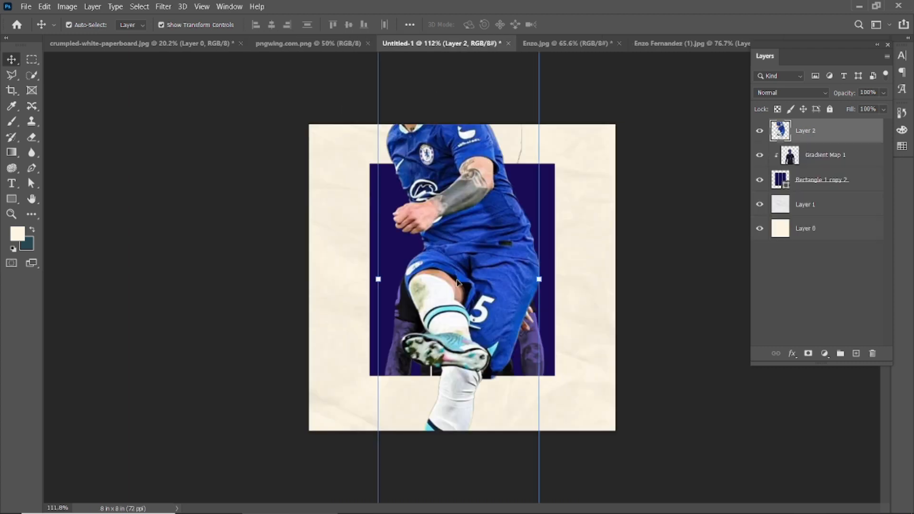
pyautogui.scroll(-3, 505, 143)
pyautogui.moveTo(506, 118); pyautogui.dragTo(465, 252)
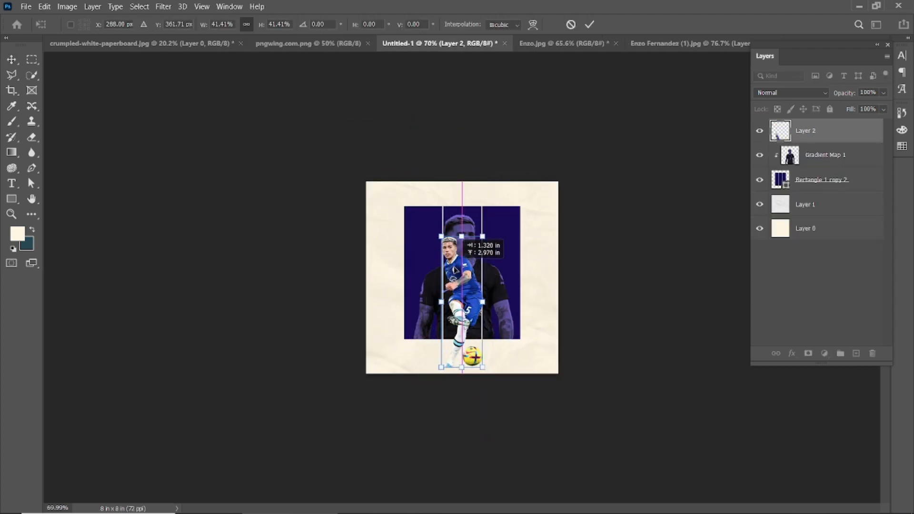
pyautogui.click(589, 24)
# Step: Shrink the kicking player to about 1.22 by 3.83 in, centred over the lower middle bar
pyautogui.scroll(4, 496, 196)
pyautogui.moveTo(507, 162); pyautogui.dragTo(506, 263)
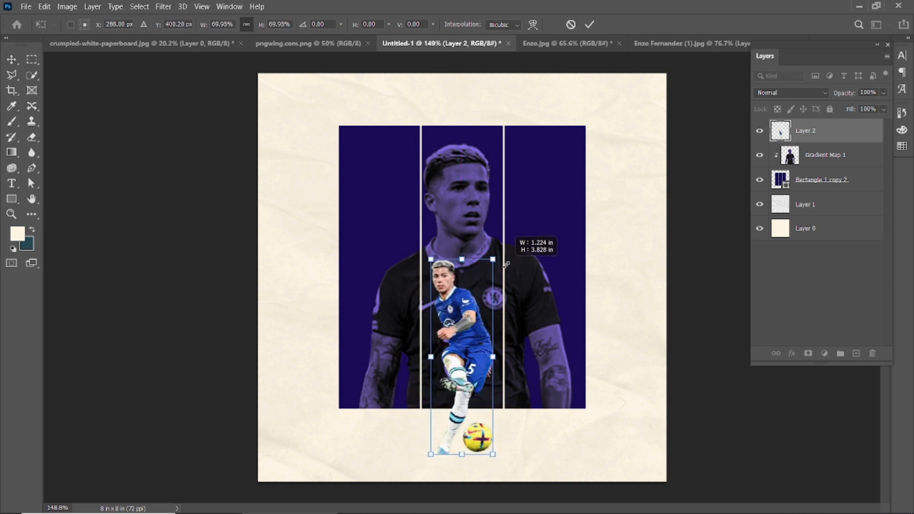
pyautogui.click(589, 25)
# Step: Grade the kicking player in Camera Raw with exposure -0.50, contrast +5, highlights -12, shadows -16, whites -14, texture +18 and clarity +33
pyautogui.scroll(-1, 558, 376)
pyautogui.click(171, 6)
pyautogui.click(198, 85)
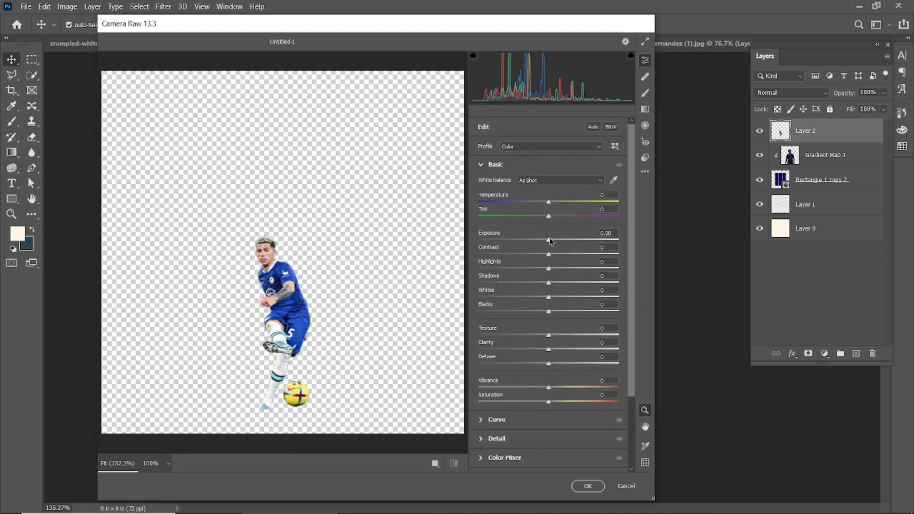
pyautogui.moveTo(550, 242); pyautogui.dragTo(541, 299)
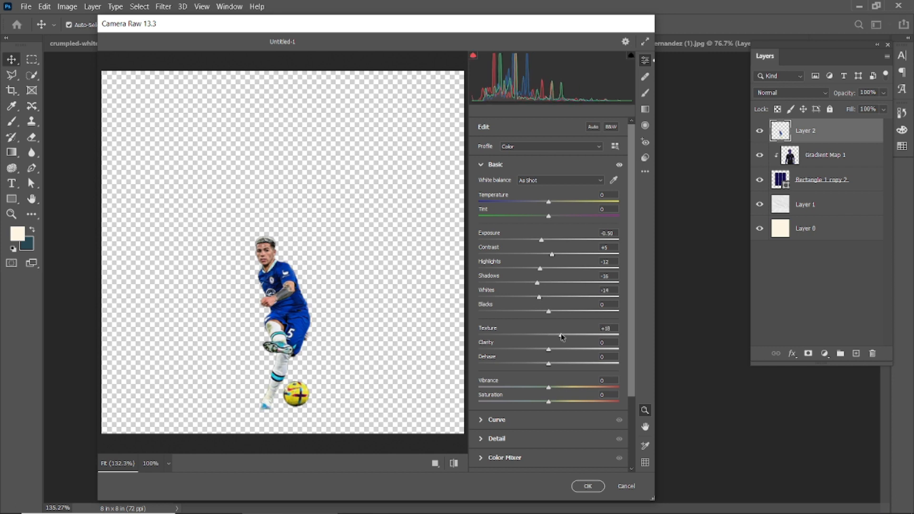
pyautogui.moveTo(549, 347); pyautogui.dragTo(573, 348)
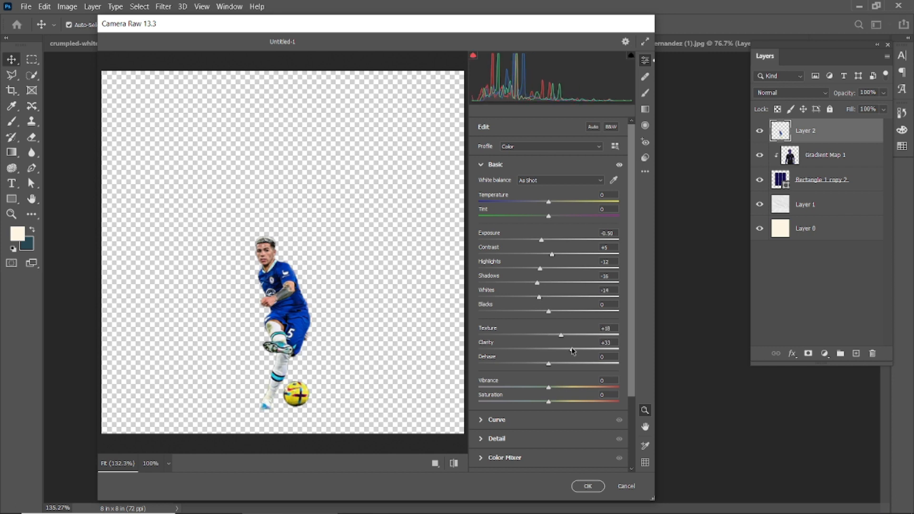
pyautogui.click(588, 486)
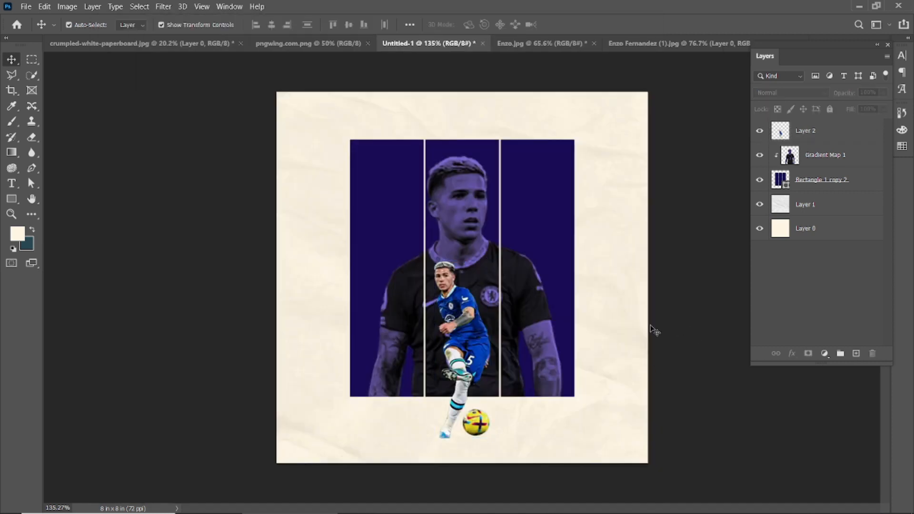
pyautogui.moveTo(454, 345); pyautogui.dragTo(456, 343)
pyautogui.click(688, 334)
pyautogui.scroll(2, 484, 382)
pyautogui.scroll(-2, 484, 383)
# Step: Try a pale lavender background by filling a new layer above the cream base layer
pyautogui.click(819, 230)
pyautogui.click(856, 354)
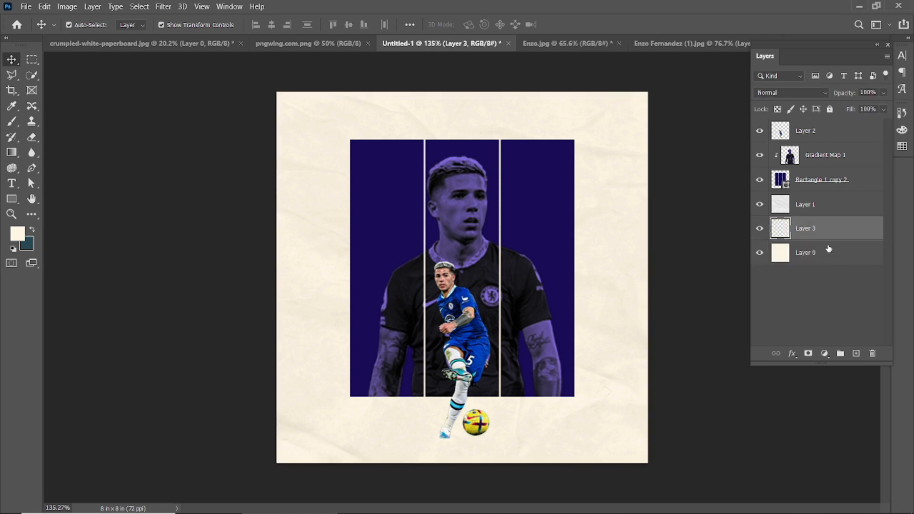
pyautogui.click(17, 234)
pyautogui.click(389, 165)
pyautogui.moveTo(729, 387)
pyautogui.mouseDown()
pyautogui.moveTo(700, 320)
pyautogui.moveTo(634, 287)
pyautogui.moveTo(604, 291)
pyautogui.moveTo(621, 279)
pyautogui.mouseUp()
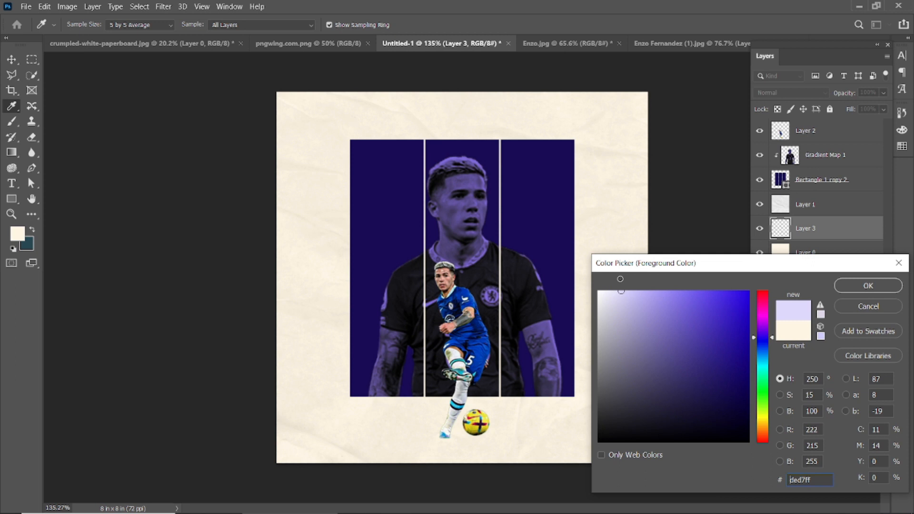
pyautogui.click(868, 286)
pyautogui.hotkey('alt', 'BackSpace')
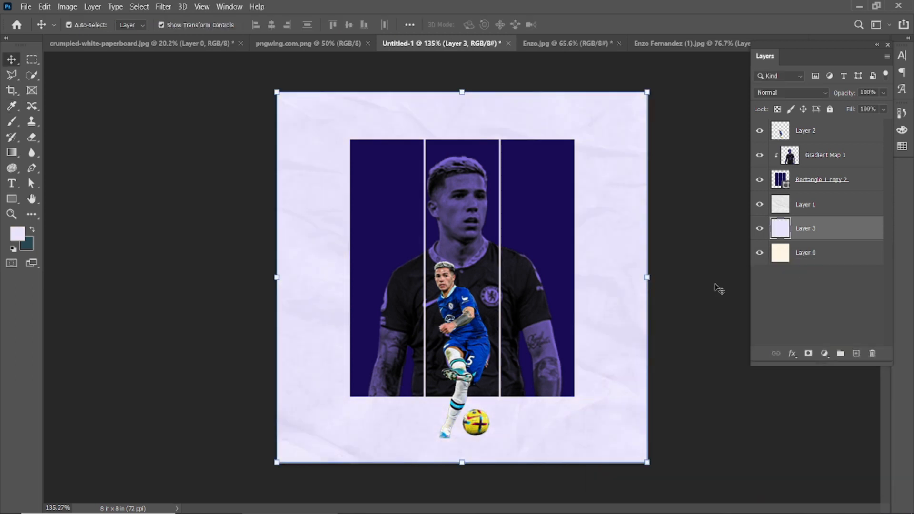
# Step: Undo the lavender fill, try a near-white f3f1fb background instead and discard the trial layer
pyautogui.hotkey('ctrl', 'z')
pyautogui.click(17, 234)
pyautogui.write('ffffff')
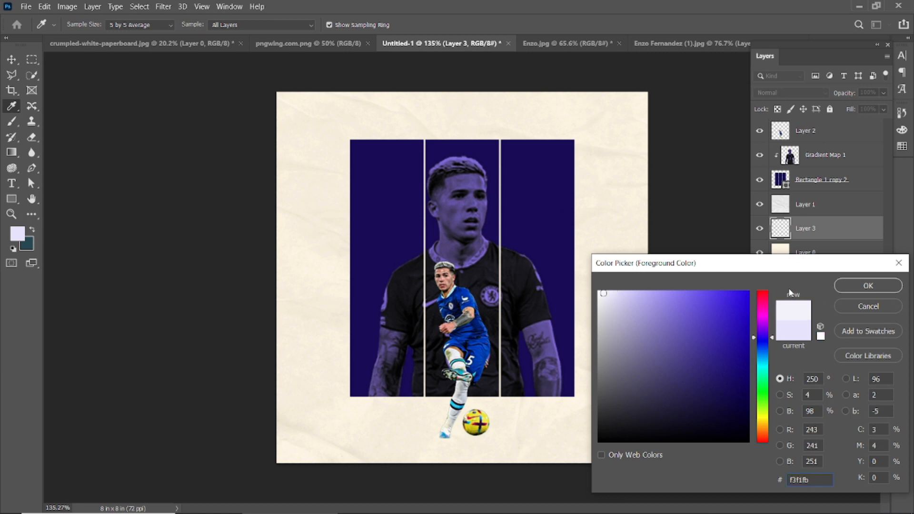
pyautogui.click(845, 290)
pyautogui.hotkey('alt', 'BackSpace')
pyautogui.hotkey('ctrl', 'z')
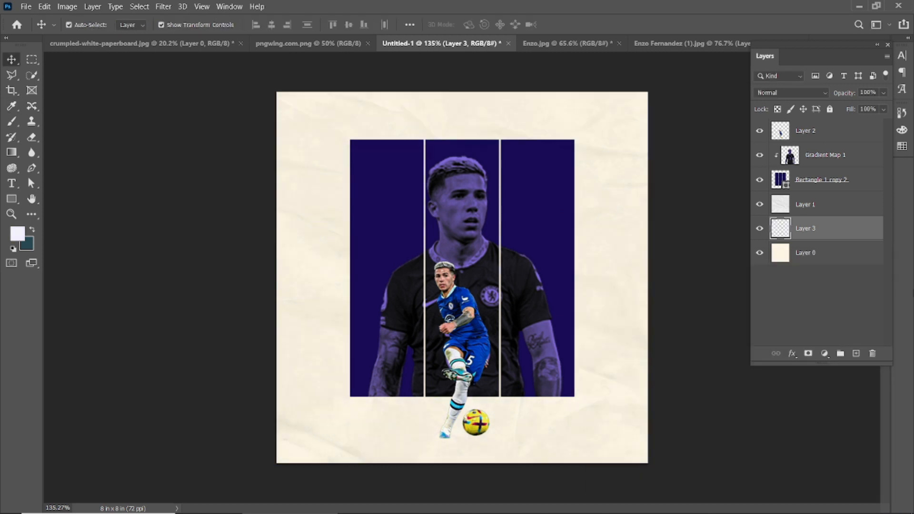
pyautogui.press('Delete')
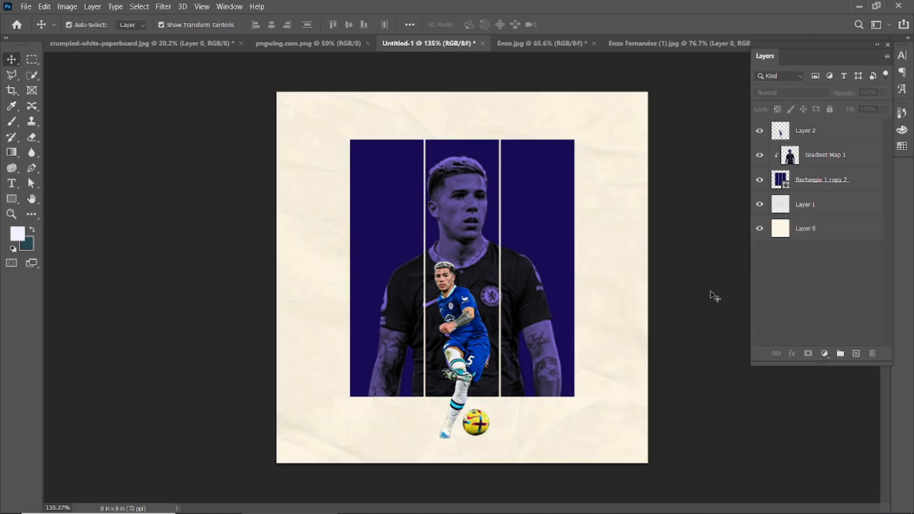
# Step: Close the Enzo.jpg and Enzo Fernandez (1).jpg documents without saving
pyautogui.scroll(3, 461, 288)
pyautogui.scroll(-2, 547, 204)
pyautogui.scroll(-2, 506, 196)
pyautogui.click(457, 43)
pyautogui.click(555, 44)
pyautogui.click(525, 43)
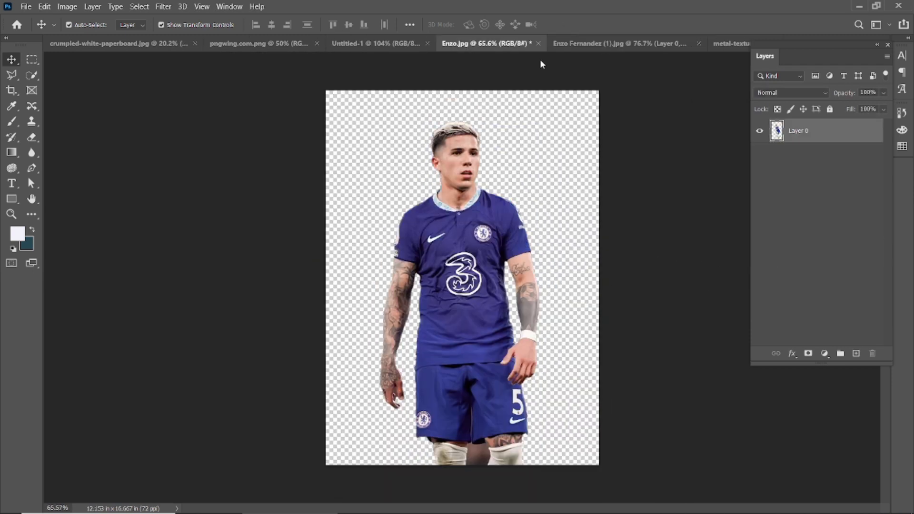
pyautogui.click(476, 205)
pyautogui.click(654, 43)
pyautogui.press('n')
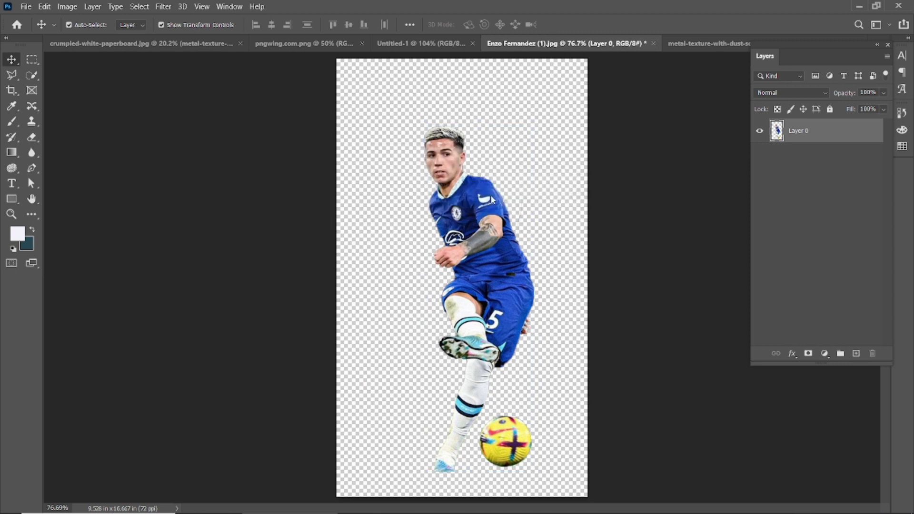
pyautogui.click(609, 45)
pyautogui.click(473, 47)
pyautogui.click(665, 44)
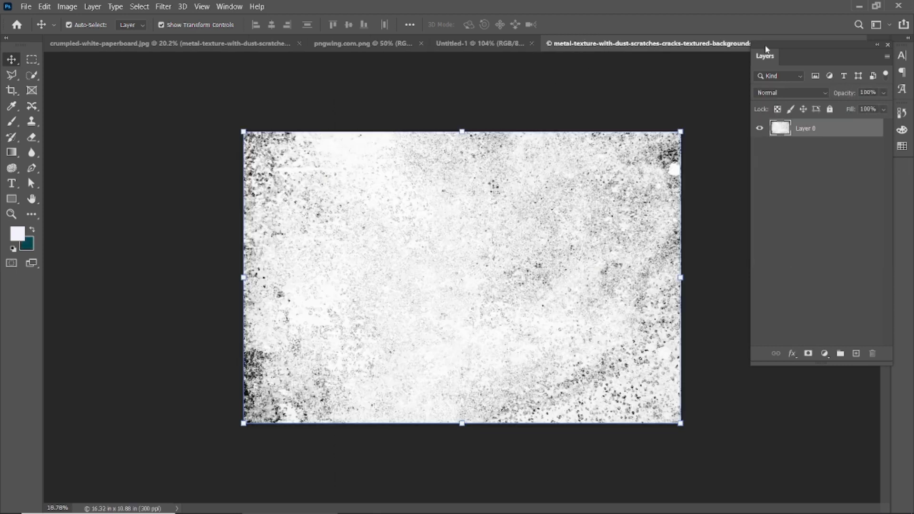
# Step: Move the Layers panel clear of the document tabs and close the metal texture document without saving
pyautogui.moveTo(765, 46); pyautogui.dragTo(763, 74)
pyautogui.click(862, 42)
pyautogui.click(475, 204)
# Step: Slide the crumpled paper down in crumpled-white-paperboard.jpg to uncover the texture objects stacked over it
pyautogui.click(472, 44)
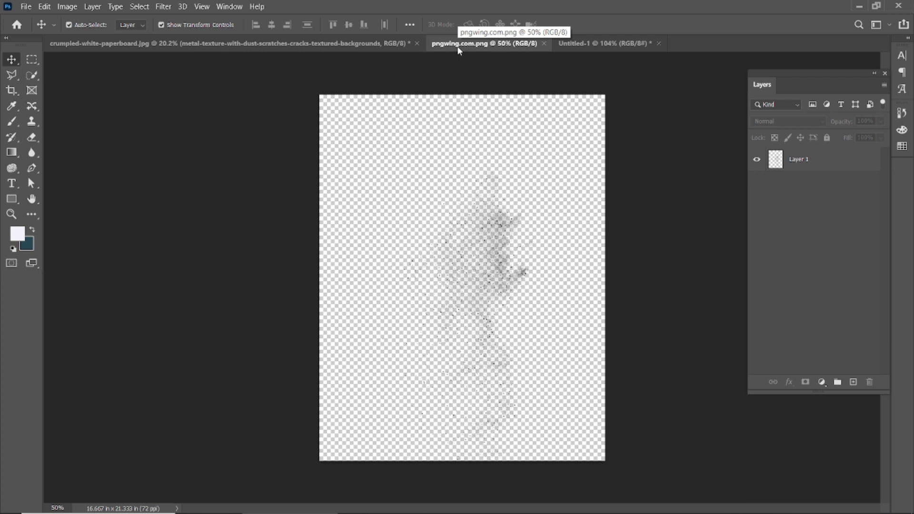
pyautogui.click(329, 44)
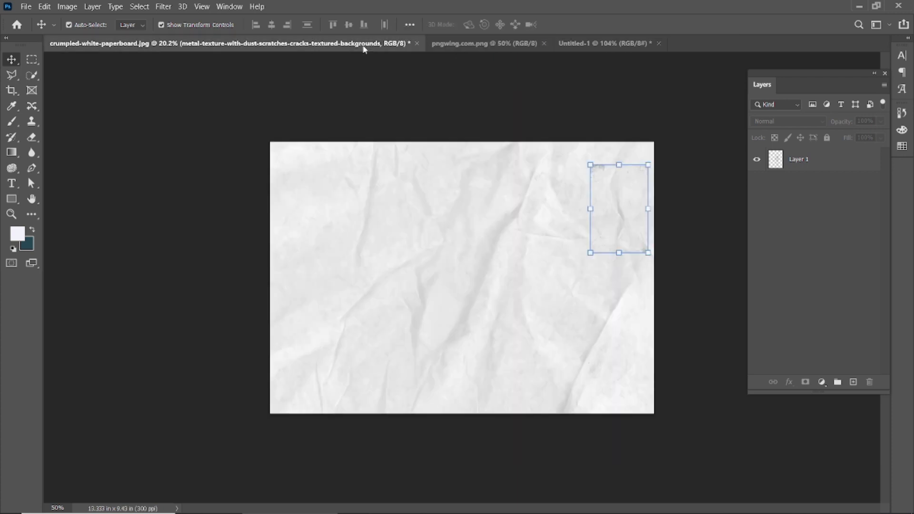
pyautogui.click(455, 273)
pyautogui.hotkey('ctrl', 't')
pyautogui.click(570, 25)
pyautogui.moveTo(435, 273); pyautogui.dragTo(438, 335)
pyautogui.click(432, 281)
pyautogui.moveTo(553, 287); pyautogui.dragTo(549, 401)
# Step: Bring the small Vector Smart Object texture from the paperboard document into the poster
pyautogui.click(441, 277)
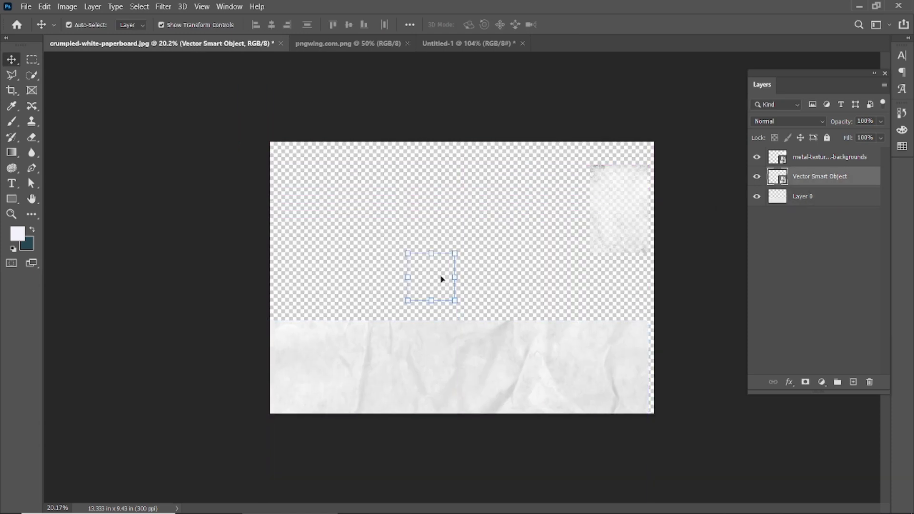
pyautogui.moveTo(424, 278); pyautogui.dragTo(457, 43)
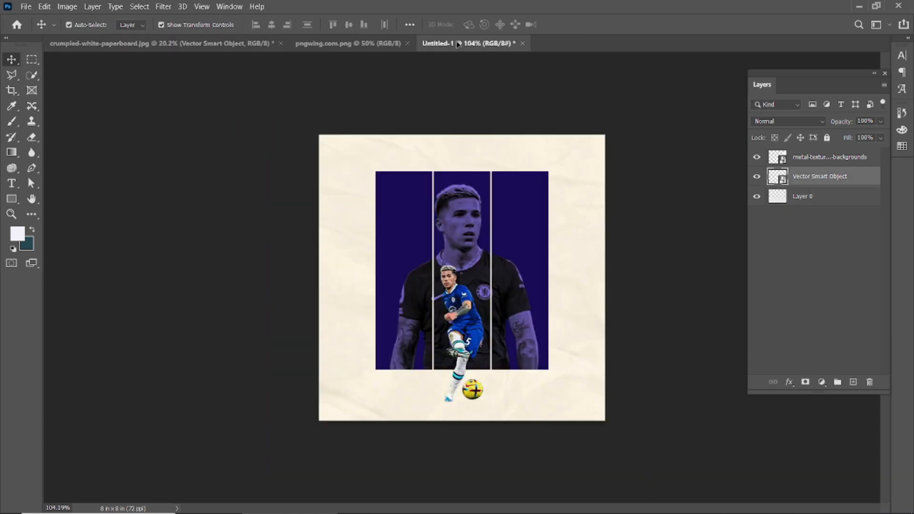
pyautogui.moveTo(390, 253); pyautogui.dragTo(358, 261)
# Step: Try the metal texture at the top of the poster's layer stack with a free transform, and delete that layer
pyautogui.click(847, 232)
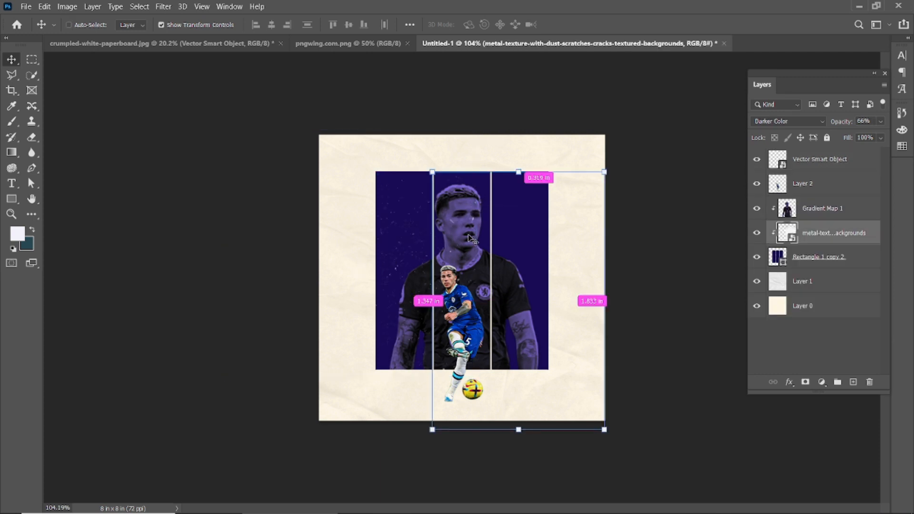
pyautogui.moveTo(847, 232); pyautogui.dragTo(830, 153)
pyautogui.hotkey('ctrl', 't')
pyautogui.moveTo(403, 243); pyautogui.dragTo(430, 329)
pyautogui.press('Return')
pyautogui.moveTo(825, 166); pyautogui.dragTo(869, 381)
# Step: Enlarge the Vector Smart Object speckle texture to about 417% so it covers all three navy bars
pyautogui.hotkey('ctrl', 't')
pyautogui.moveTo(400, 239); pyautogui.dragTo(509, 263)
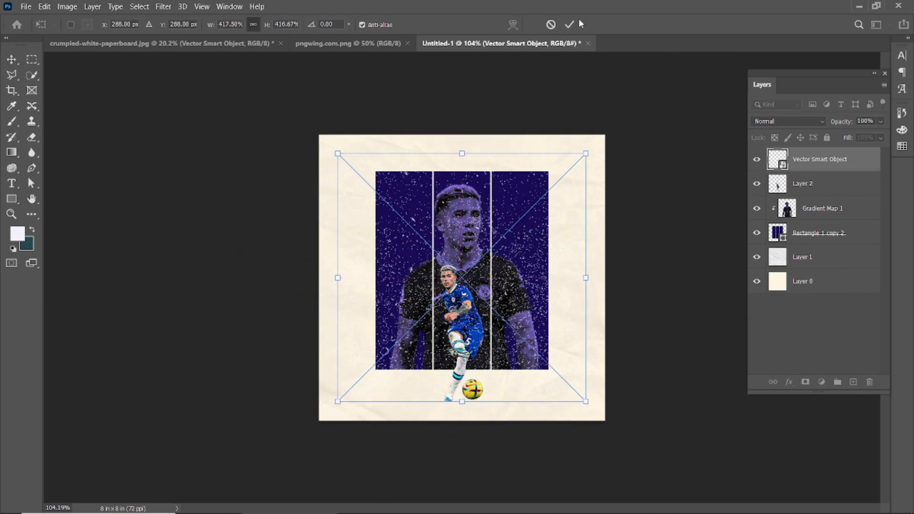
pyautogui.click(570, 24)
# Step: Apply a near-black 010101 Color Overlay to the Vector Smart Object speckle texture
pyautogui.click(525, 263)
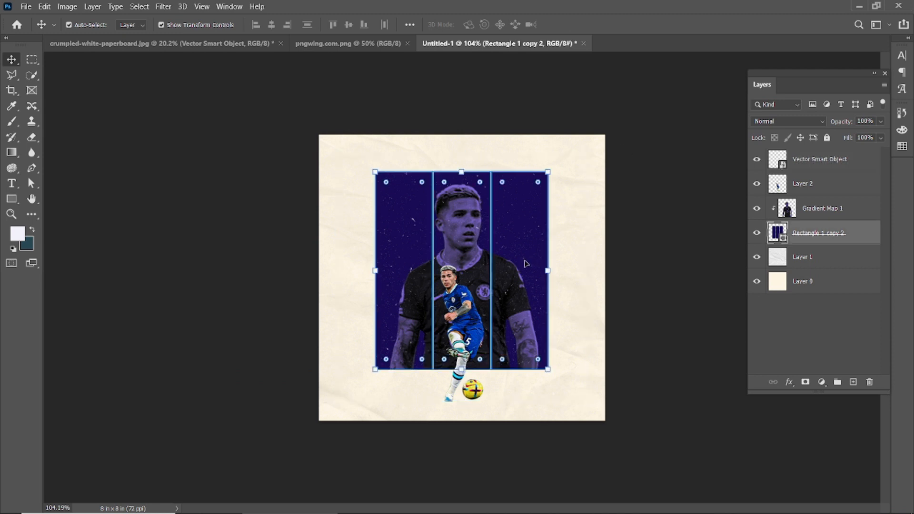
pyautogui.click(819, 159)
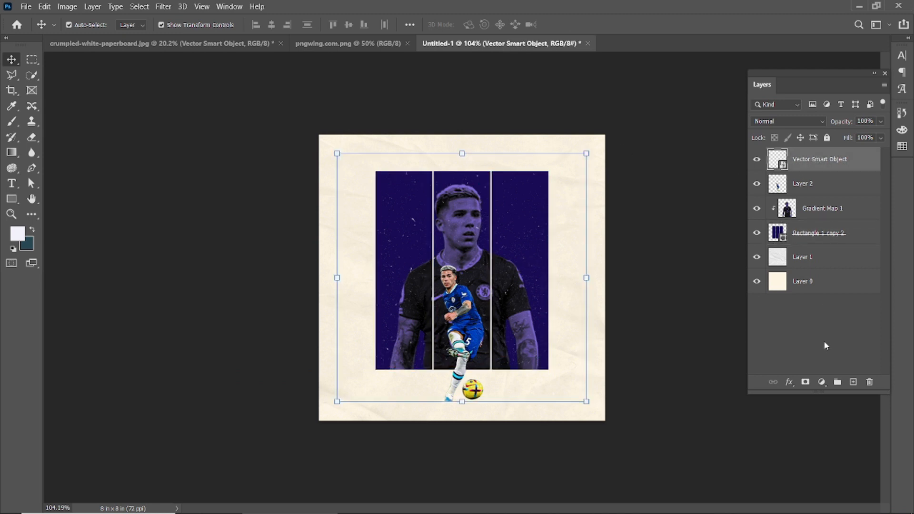
pyautogui.click(821, 382)
pyautogui.click(790, 386)
pyautogui.click(790, 387)
pyautogui.click(808, 457)
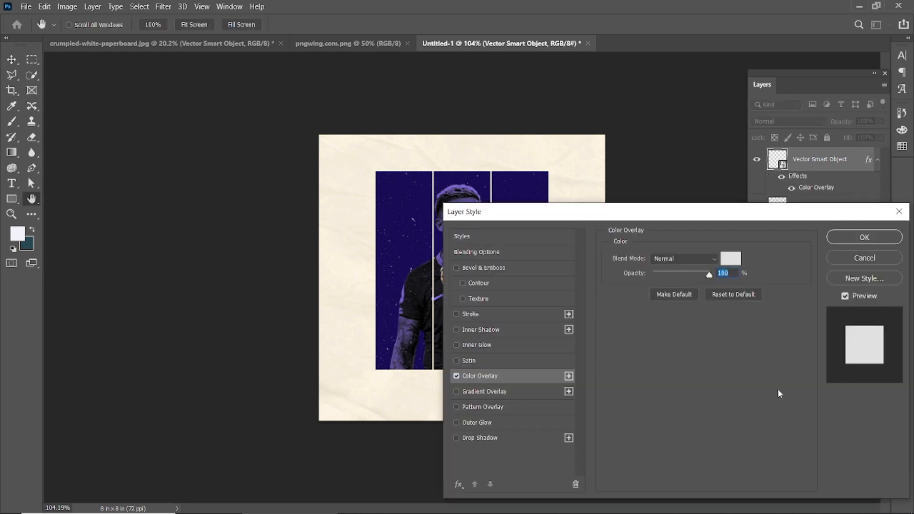
pyautogui.click(733, 259)
pyautogui.moveTo(612, 364)
pyautogui.mouseDown()
pyautogui.moveTo(590, 379)
pyautogui.moveTo(593, 441)
pyautogui.mouseUp()
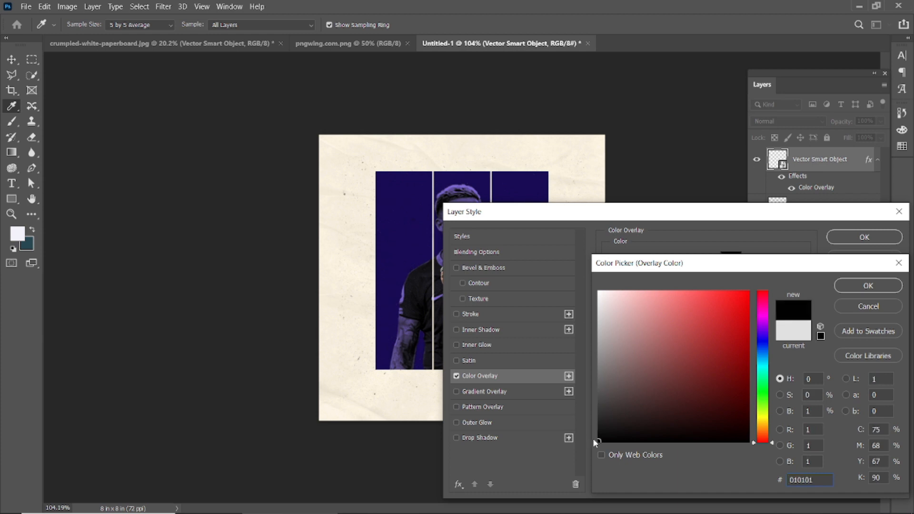
pyautogui.click(852, 287)
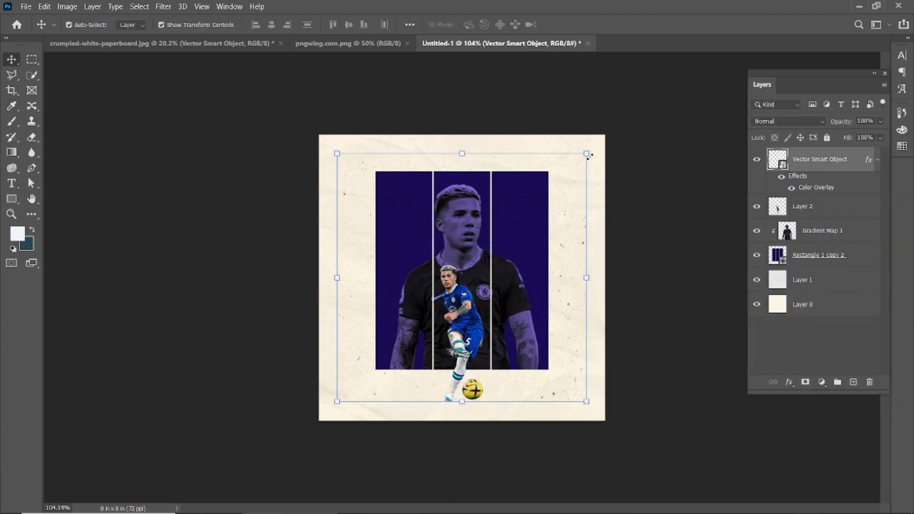
# Step: Shrink the speckle texture to about 297% wide, align it with the bars' upper edge and stretch it to their full height
pyautogui.moveTo(590, 157); pyautogui.dragTo(552, 192)
pyautogui.moveTo(507, 215); pyautogui.dragTo(507, 197)
pyautogui.scroll(3, 460, 295)
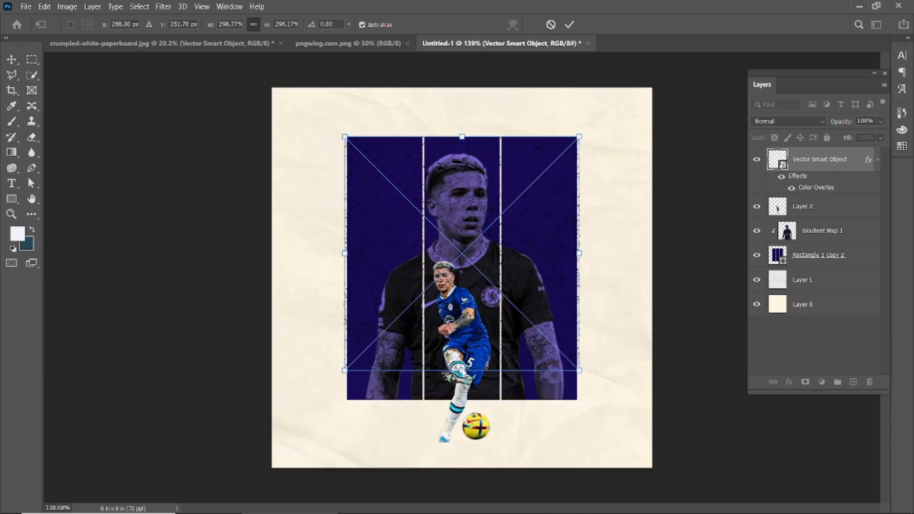
pyautogui.moveTo(462, 369); pyautogui.dragTo(462, 399)
pyautogui.click(570, 25)
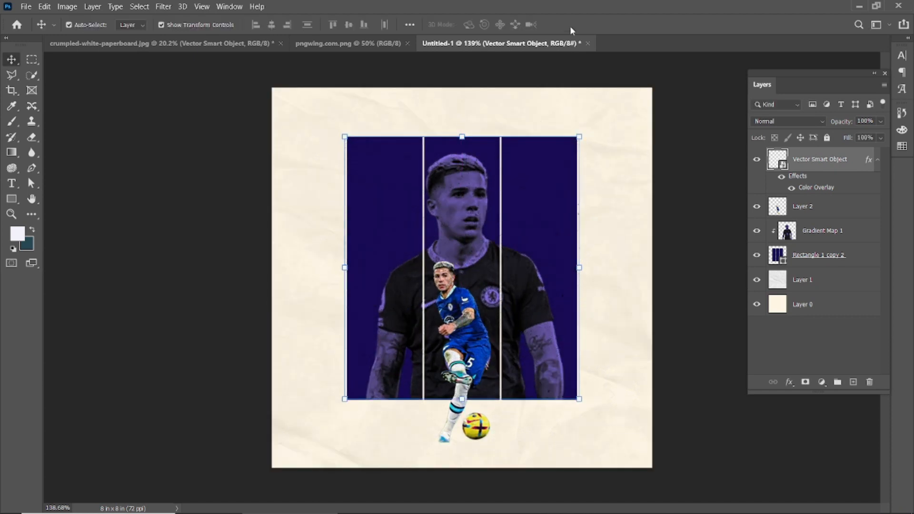
# Step: Add a new clipped layer above Gradient Map 1 and set the foreground colour to near-black
pyautogui.click(711, 193)
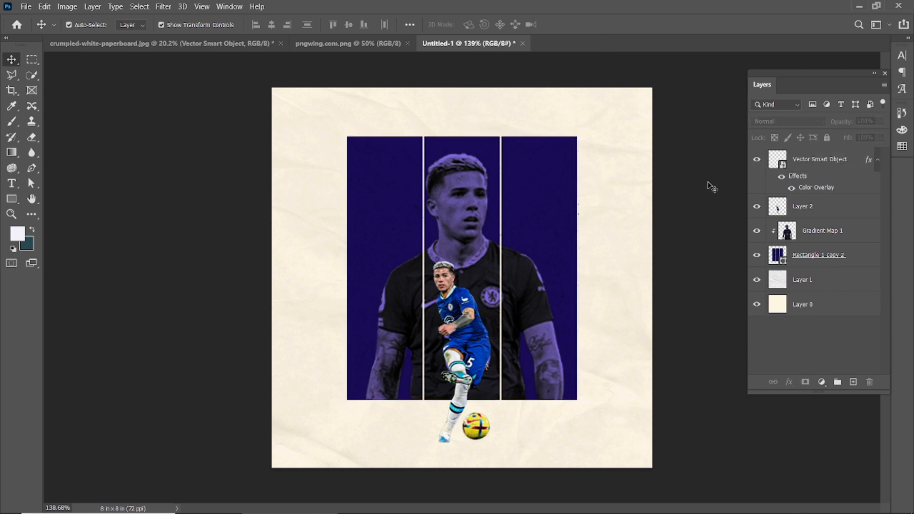
pyautogui.click(829, 165)
pyautogui.click(818, 256)
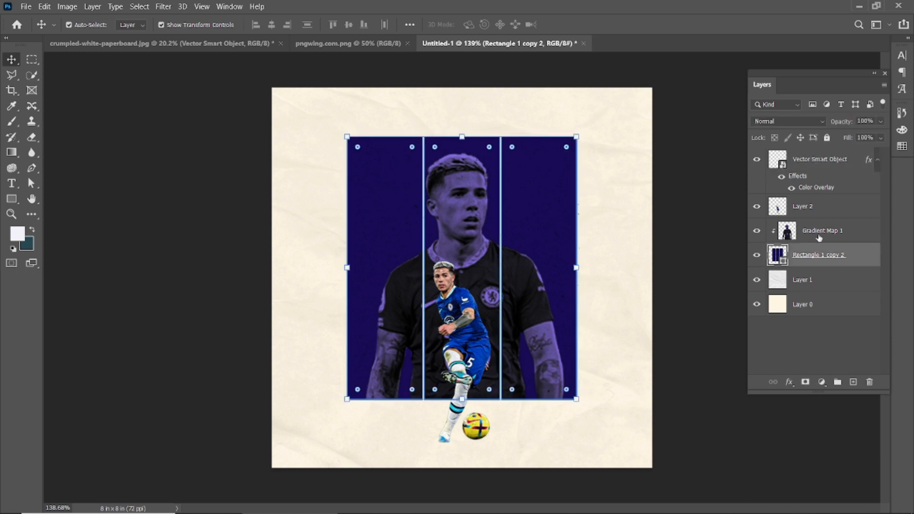
pyautogui.click(820, 232)
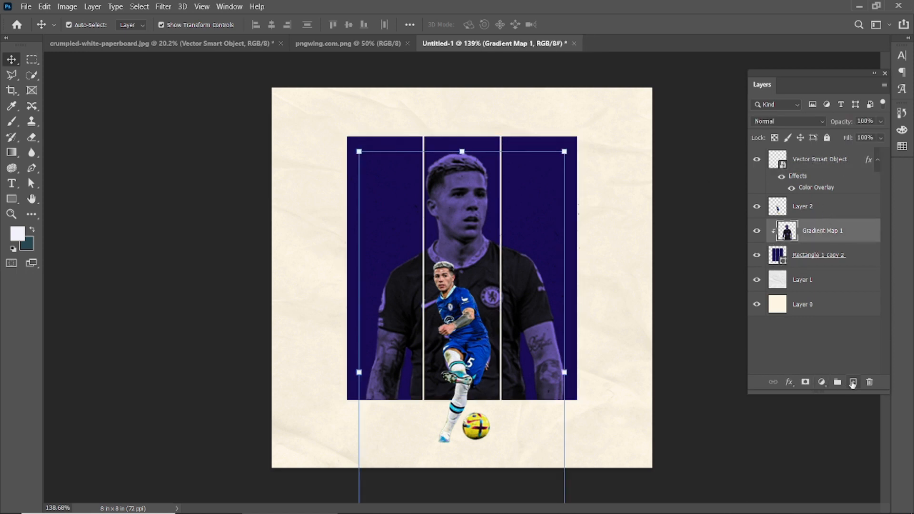
pyautogui.click(853, 382)
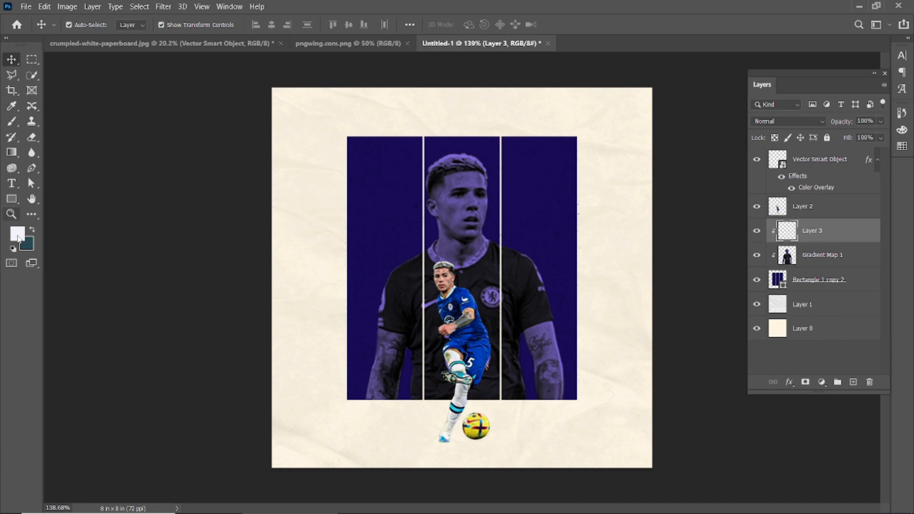
pyautogui.click(18, 238)
pyautogui.moveTo(686, 340); pyautogui.dragTo(594, 430)
pyautogui.press('Return')
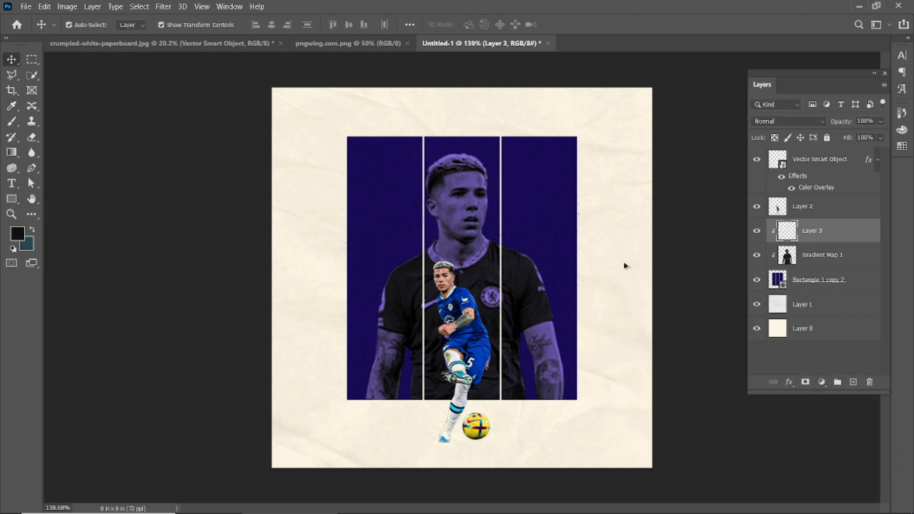
# Step: Choose the 300 px textured tip from the Digital-Painting-All-Brush set for the Brush tool
pyautogui.scroll(-2, 625, 266)
pyautogui.click(32, 167)
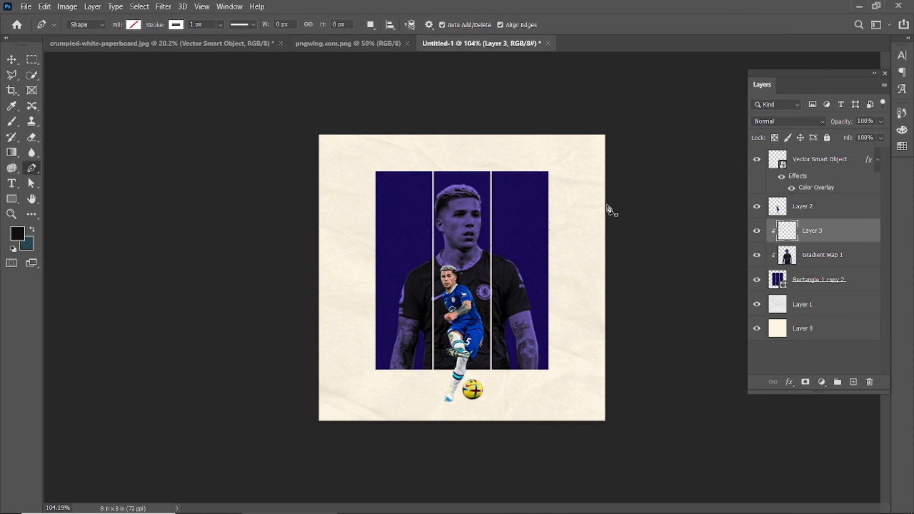
pyautogui.click(12, 122)
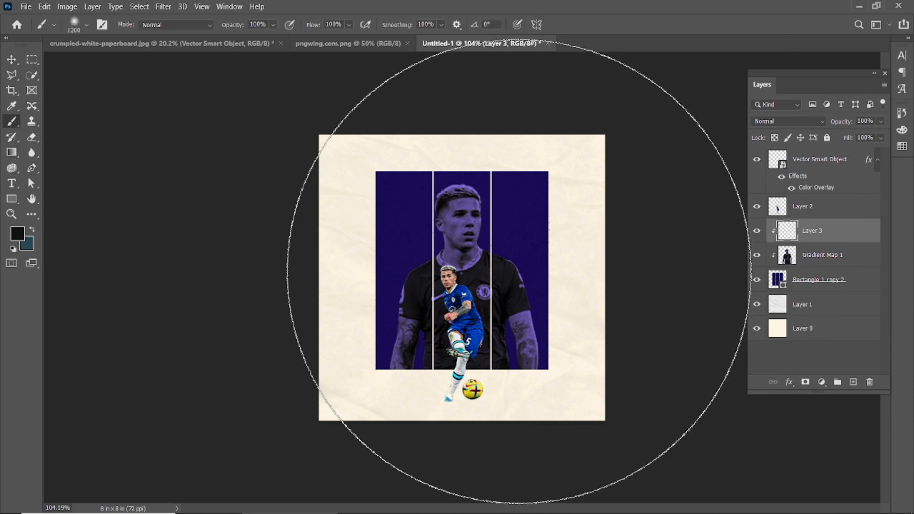
pyautogui.moveTo(605, 162); pyautogui.dragTo(633, 224)
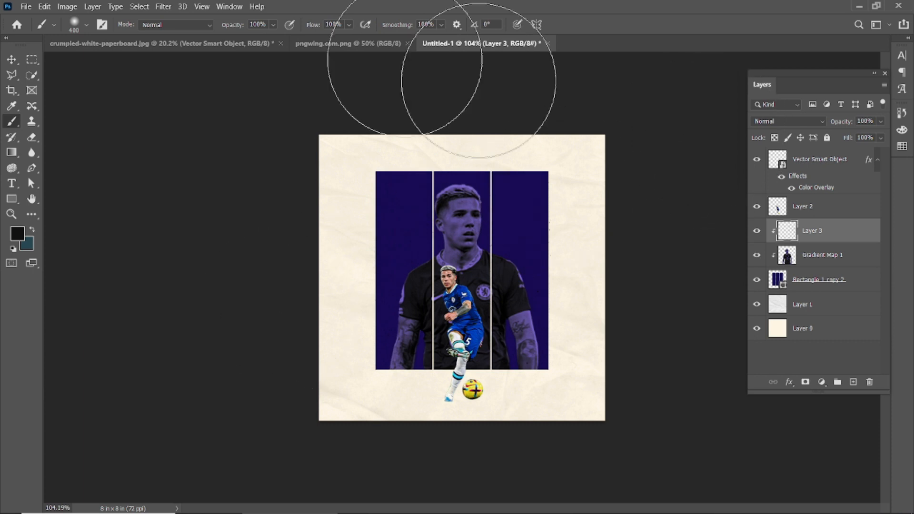
pyautogui.click(52, 26)
pyautogui.click(52, 26)
pyautogui.click(52, 24)
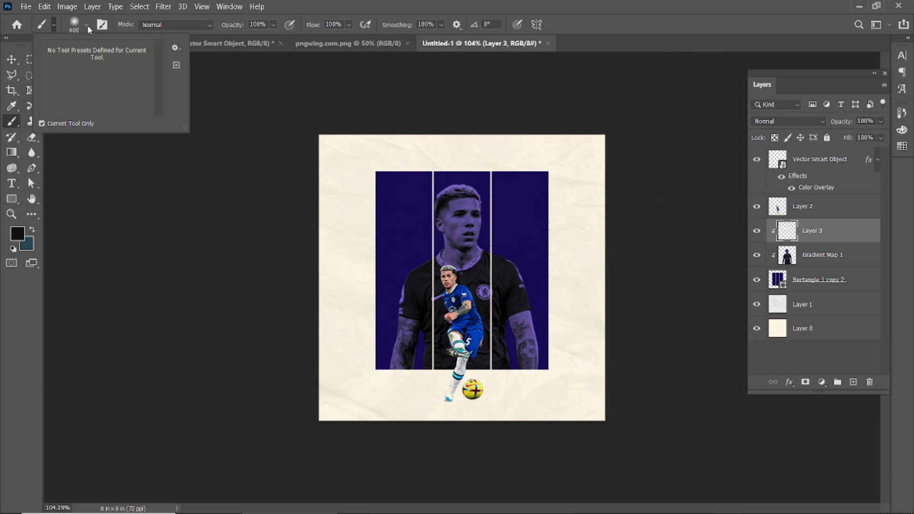
pyautogui.click(87, 26)
pyautogui.scroll(-5, 172, 229)
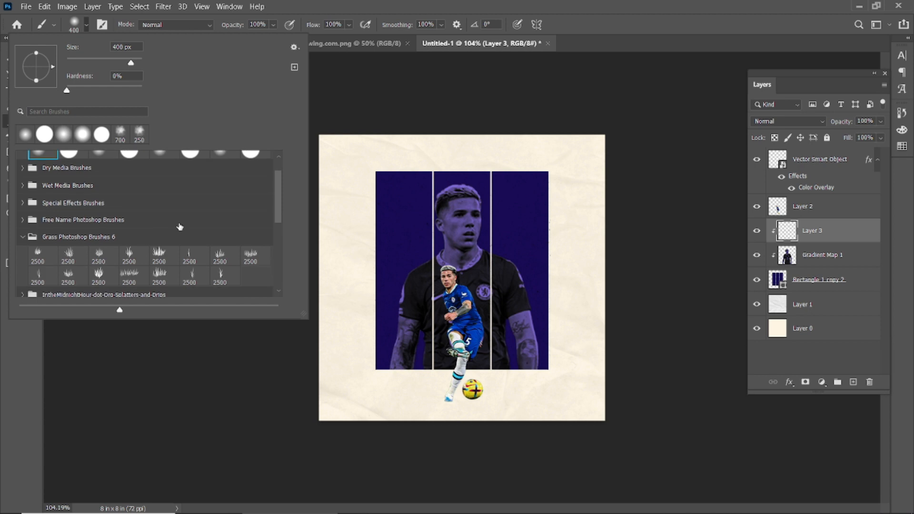
pyautogui.scroll(-1, 204, 243)
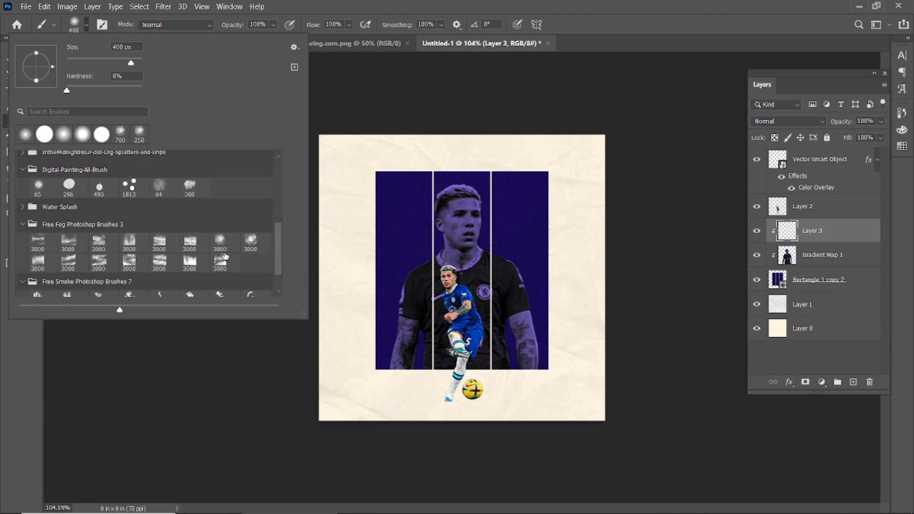
pyautogui.click(190, 185)
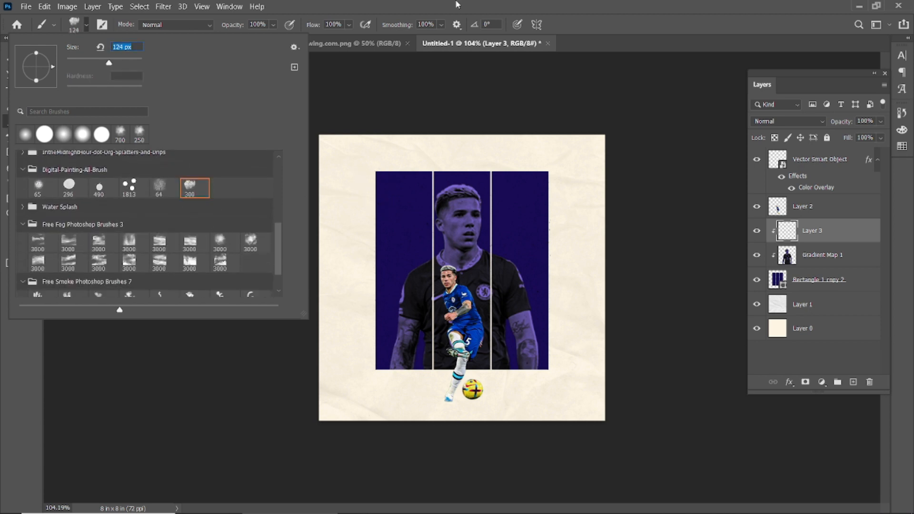
pyautogui.press('Return')
# Step: Enlarge the textured brush to about 1400 px and dab dark shading over the far-right side of the navy bars
pyautogui.press(']')
pyautogui.press(']')
pyautogui.press(']')
pyautogui.press(']')
pyautogui.press(']')
pyautogui.press(']')
pyautogui.press(']')
pyautogui.press(']')
pyautogui.press(']')
pyautogui.press(']')
pyautogui.press(']')
pyautogui.press(']')
pyautogui.press(']')
pyautogui.press(']')
pyautogui.click(602, 203)
pyautogui.click(662, 276)
pyautogui.click(700, 253)
# Step: Rotate the textured brush tip to about 89° for shading the left side of the navy bars
pyautogui.press('Left')
pyautogui.press('Left')
pyautogui.press('Left')
pyautogui.press('Left')
pyautogui.press('Left')
pyautogui.press('Left')
pyautogui.press('Left')
pyautogui.press('Left')
pyautogui.press('Left')
pyautogui.press('Left')
pyautogui.press('Left')
pyautogui.press('Left')
pyautogui.press('Left')
pyautogui.press('Left')
pyautogui.press('Left')
pyautogui.press('Left')
pyautogui.press('Left')
pyautogui.press('Left')
pyautogui.press('Left')
pyautogui.press('Left')
pyautogui.press('Left')
pyautogui.press('Left')
pyautogui.press('Left')
pyautogui.press('Left')
pyautogui.press('Left')
pyautogui.press('Left')
pyautogui.press('Left')
pyautogui.press('Left')
pyautogui.press('Left')
pyautogui.press('Left')
pyautogui.press('Left')
pyautogui.press('Left')
pyautogui.press('Left')
pyautogui.press('Left')
pyautogui.press('Left')
pyautogui.press('Left')
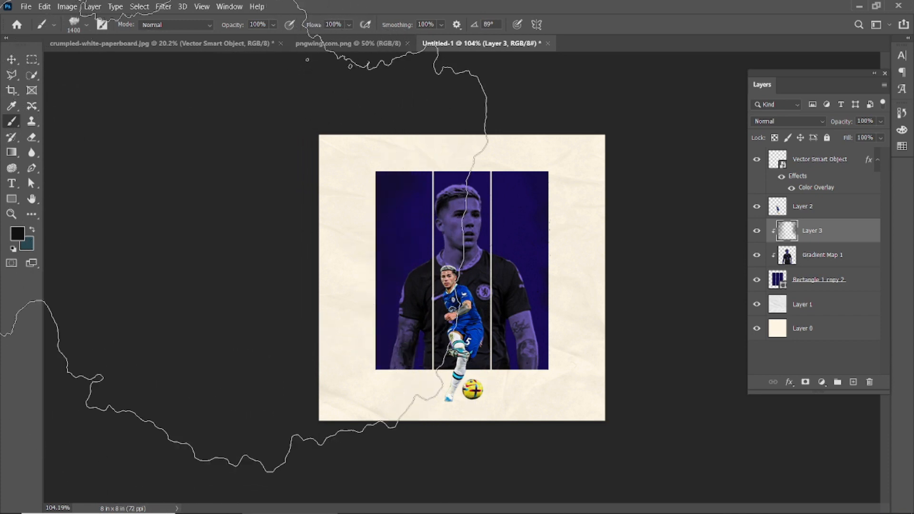
# Step: Reduce the brush to 600 px and darken the outer edges of the navy bars on the clipped layer
pyautogui.press('[')
pyautogui.press('[')
pyautogui.press('[')
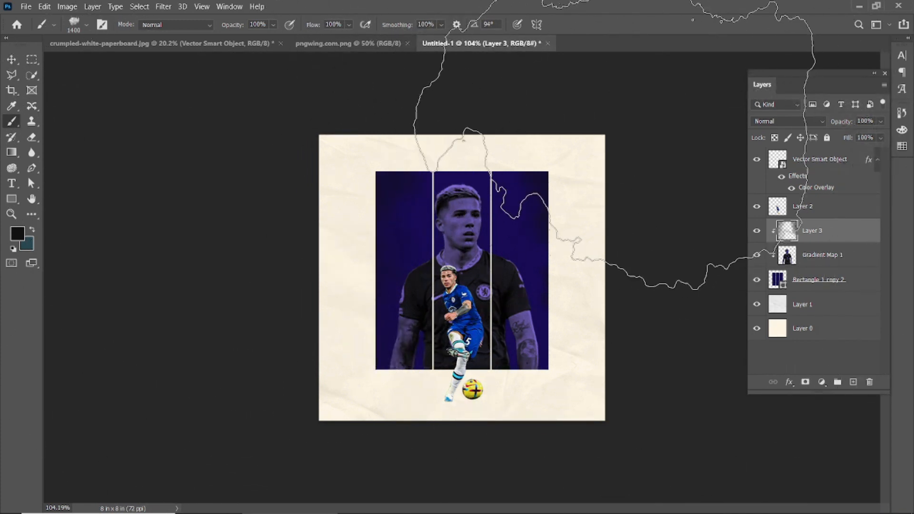
pyautogui.press('[')
pyautogui.press('[')
pyautogui.press('[')
pyautogui.press('[')
pyautogui.press('[')
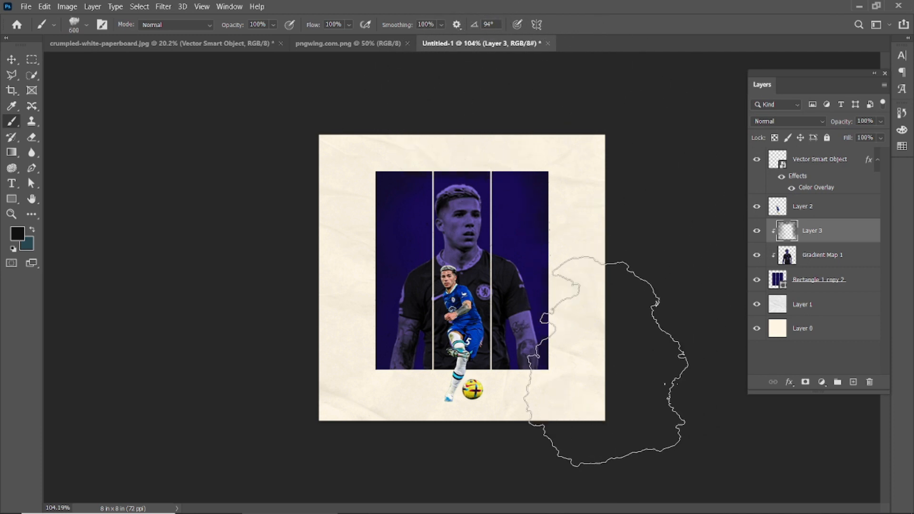
# Step: Build up softer shading around the bars with the brush at 500 px, 40% opacity and 31% flow
pyautogui.moveTo(281, 29); pyautogui.dragTo(280, 28)
pyautogui.press('[')
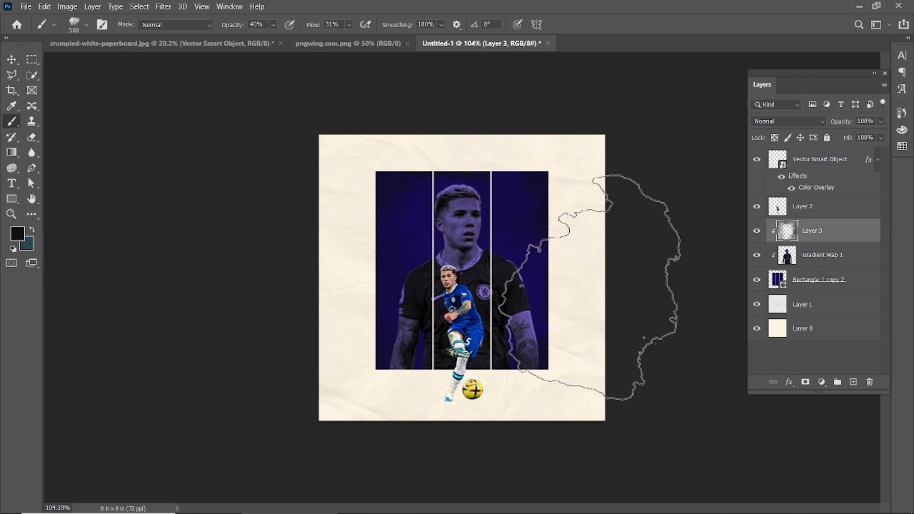
pyautogui.click(12, 59)
pyautogui.click(149, 134)
pyautogui.scroll(3, 152, 134)
pyautogui.scroll(-3, 153, 138)
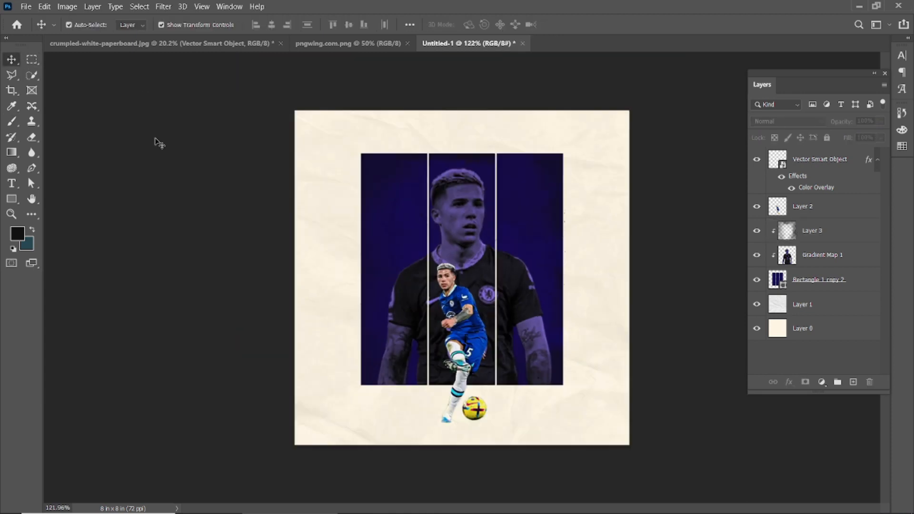
# Step: Add a new empty layer directly below the kicking player's Layer 2, making more room for the layer list
pyautogui.click(451, 312)
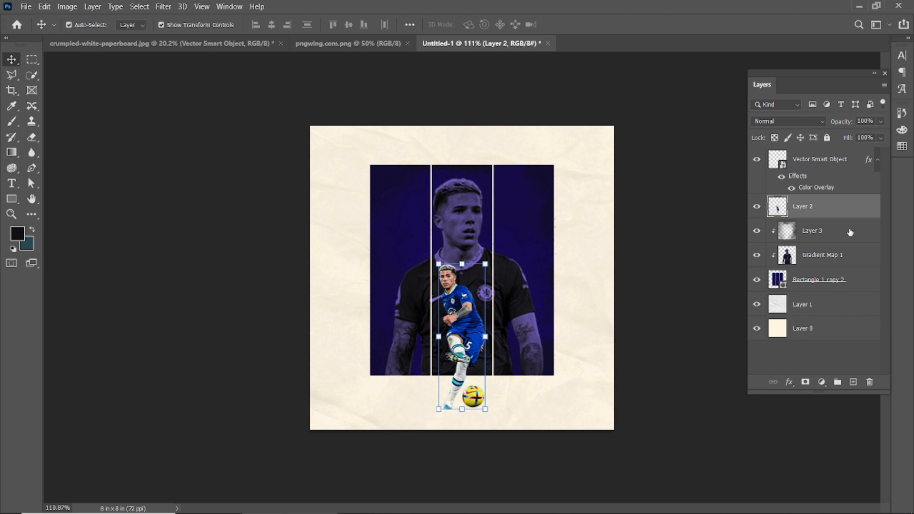
pyautogui.moveTo(832, 395); pyautogui.dragTo(833, 469)
pyautogui.moveTo(833, 74); pyautogui.dragTo(833, 36)
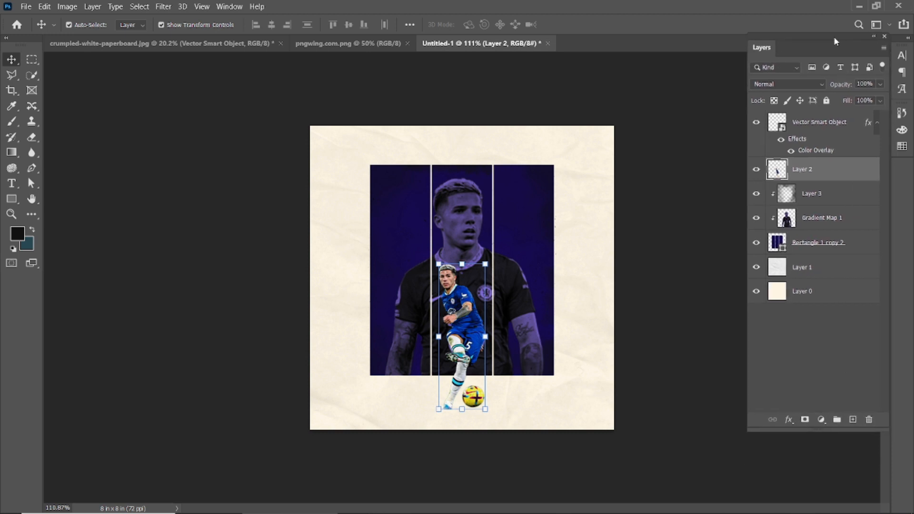
pyautogui.click(854, 420)
pyautogui.moveTo(812, 218); pyautogui.dragTo(808, 210)
# Step: Switch the Brush tool to a soft round tip and reduce it to 150 px
pyautogui.click(14, 121)
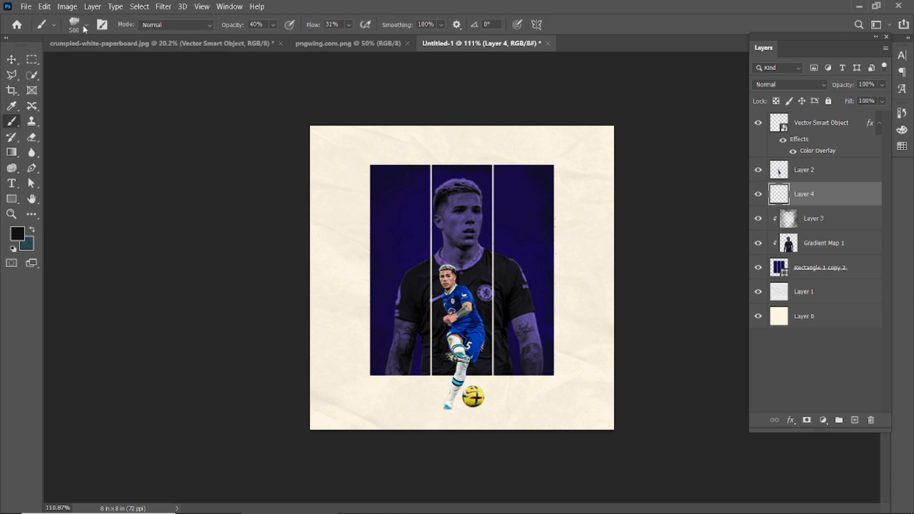
pyautogui.click(76, 25)
pyautogui.scroll(5, 52, 197)
pyautogui.doubleClick(38, 177)
pyautogui.scroll(8, 489, 381)
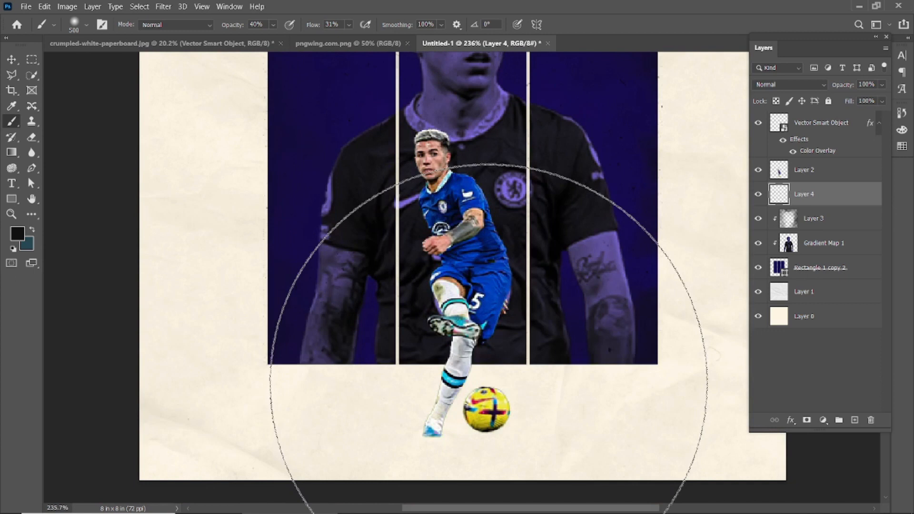
pyautogui.scroll(-2, 489, 381)
pyautogui.press('[')
pyautogui.press('[')
pyautogui.press('[')
pyautogui.press('[')
pyautogui.press('[')
pyautogui.press('[')
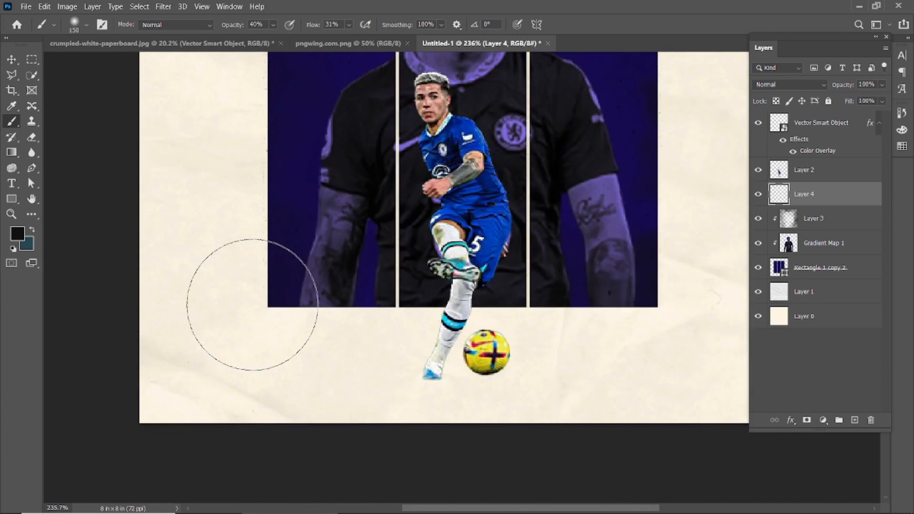
# Step: Set the brush opacity and flow to 100% and dab one soft black spot over the left bar on Layer 4
pyautogui.moveTo(239, 28); pyautogui.dragTo(276, 29)
pyautogui.click(242, 328)
pyautogui.hotkey('ctrl', 'z')
pyautogui.click(304, 203)
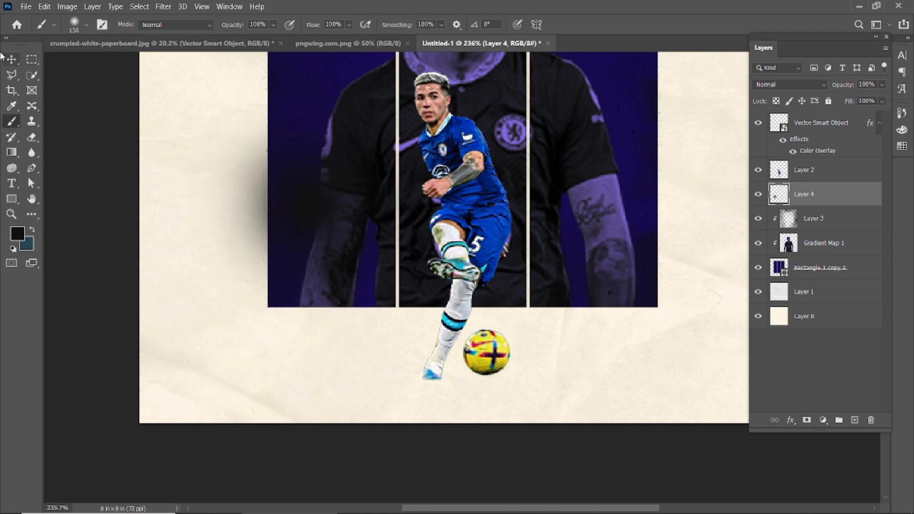
# Step: Squash the black spot to about 53.72% width and 8.57% height and place it beneath the player's standing foot
pyautogui.click(12, 59)
pyautogui.hotkey('ctrl', 'f')
pyautogui.click(485, 41)
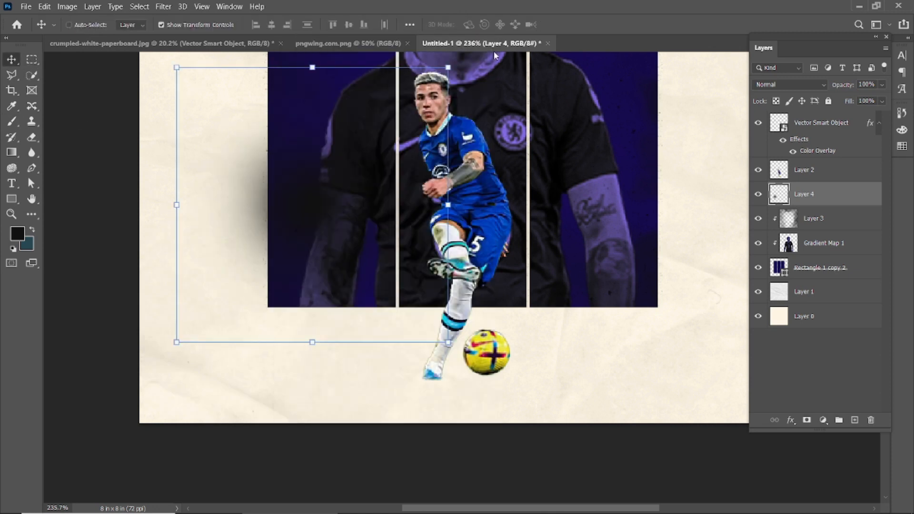
pyautogui.moveTo(313, 67); pyautogui.dragTo(333, 318)
pyautogui.moveTo(191, 332); pyautogui.dragTo(550, 336)
pyautogui.moveTo(628, 337); pyautogui.dragTo(436, 382)
# Step: Nudge the foot shadow up by 1 px, apply the transform and deselect the layer
pyautogui.scroll(4, 446, 408)
pyautogui.hotkey('alt', 'space')
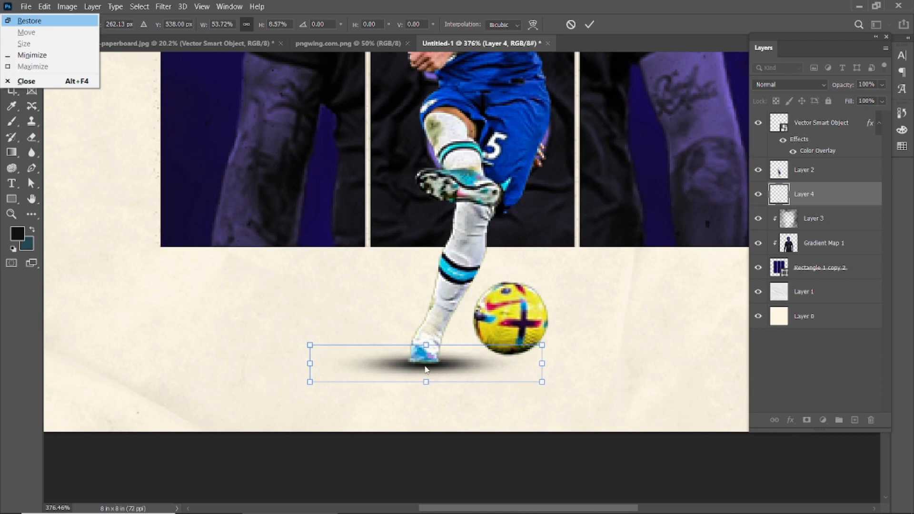
pyautogui.press('Escape')
pyautogui.press('Up')
pyautogui.scroll(-9, 447, 367)
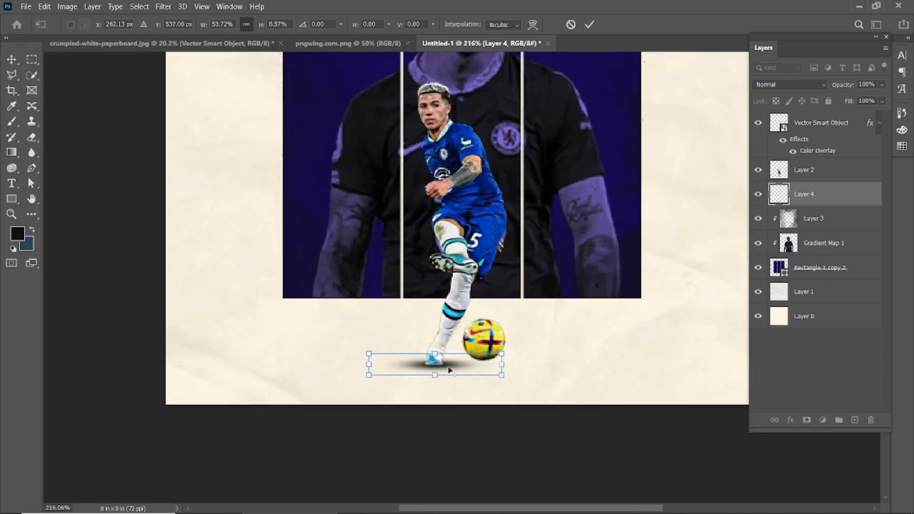
pyautogui.press('Return')
pyautogui.click(679, 198)
pyautogui.scroll(4, 457, 459)
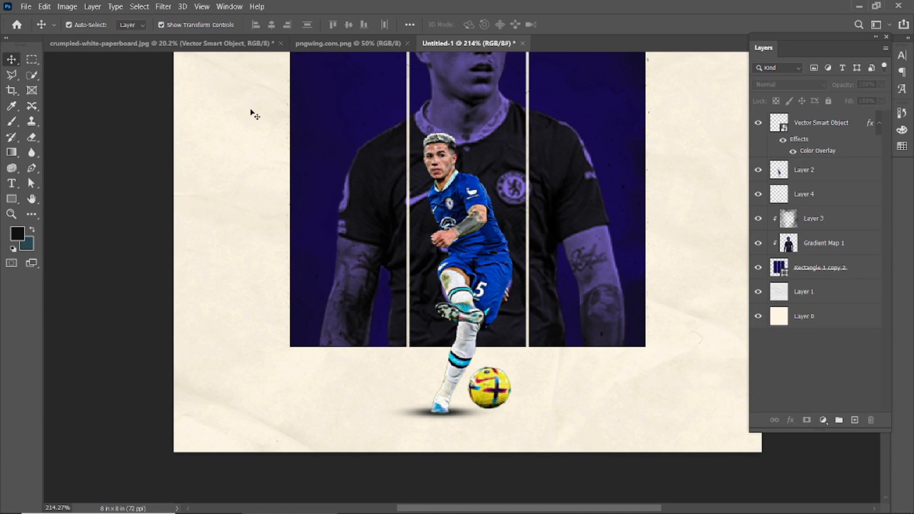
# Step: Add Layer 5 below Layer 4 and dab a soft black spot on it with the brush
pyautogui.click(855, 420)
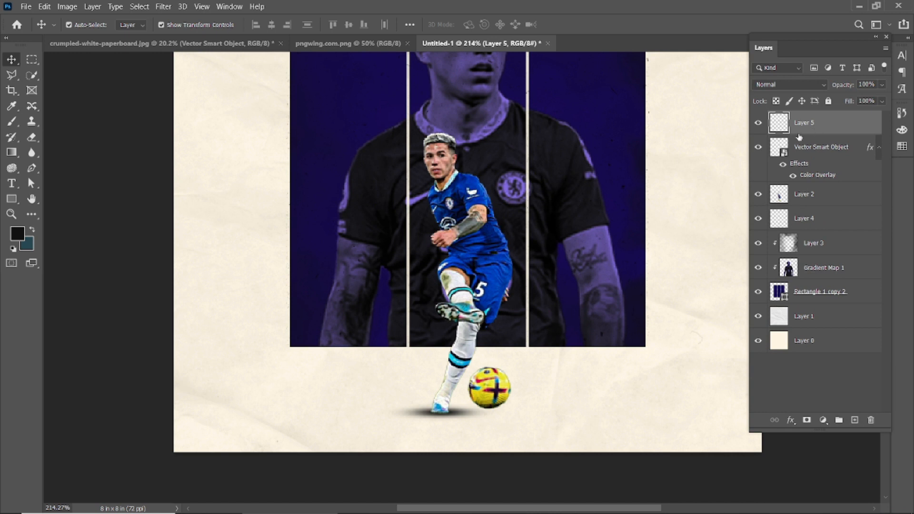
pyautogui.moveTo(834, 123); pyautogui.dragTo(824, 234)
pyautogui.click(11, 121)
pyautogui.click(335, 200)
# Step: Flatten the new spot to about 46.81% width and 6.30% height and place it beneath the ball
pyautogui.press('v')
pyautogui.moveTo(339, 148)
pyautogui.mouseDown()
pyautogui.moveTo(470, 235)
pyautogui.moveTo(561, 259)
pyautogui.mouseUp()
pyautogui.moveTo(557, 186); pyautogui.dragTo(557, 400)
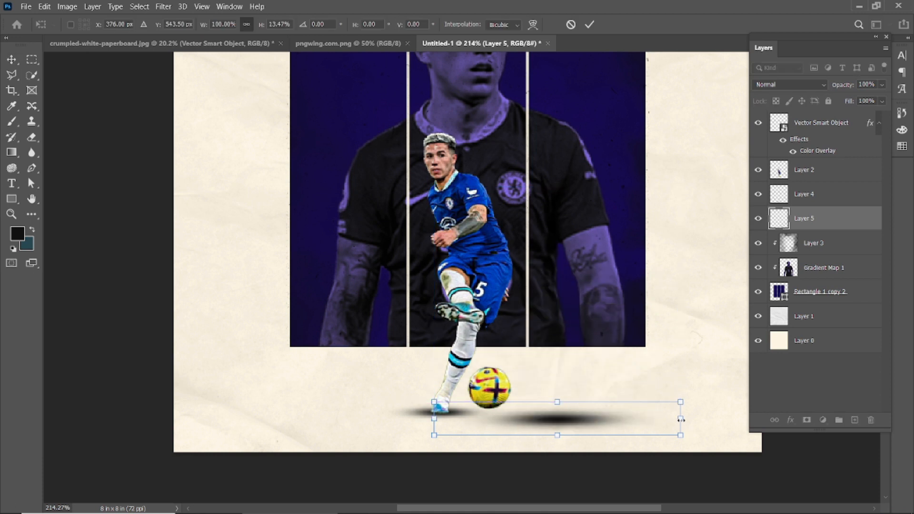
pyautogui.moveTo(681, 416); pyautogui.dragTo(615, 419)
pyautogui.moveTo(560, 419); pyautogui.dragTo(496, 420)
pyautogui.scroll(-2, 512, 418)
pyautogui.scroll(4, 512, 418)
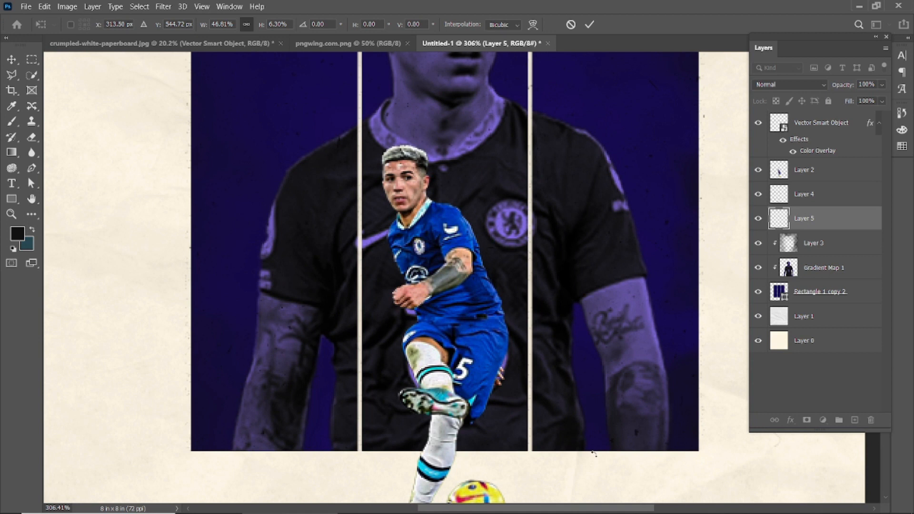
# Step: Set the ball shadow's fill to 68% and opacity to 50%, and apply its transform
pyautogui.scroll(-3, 490, 407)
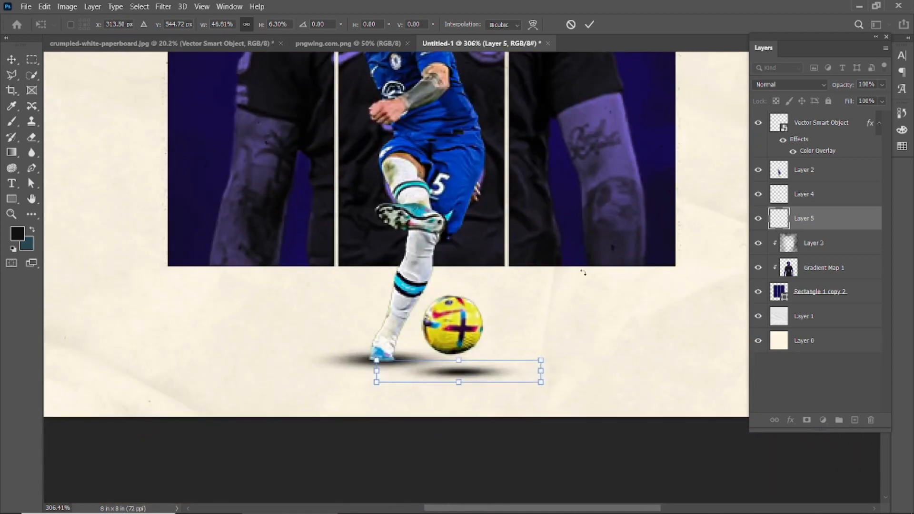
pyautogui.moveTo(850, 101); pyautogui.dragTo(831, 91)
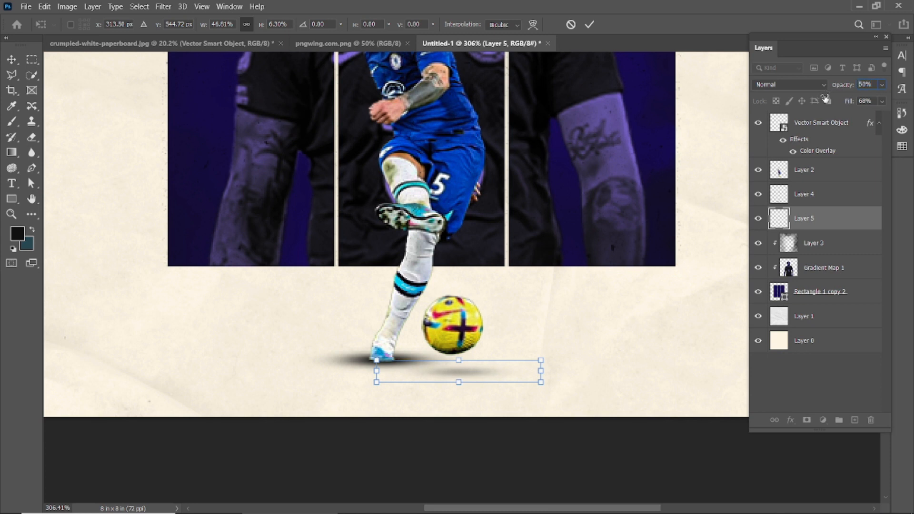
pyautogui.click(590, 24)
# Step: Set the opacity of the foot shadow on Layer 4 to 89%, keeping its fill at 100%
pyautogui.click(828, 193)
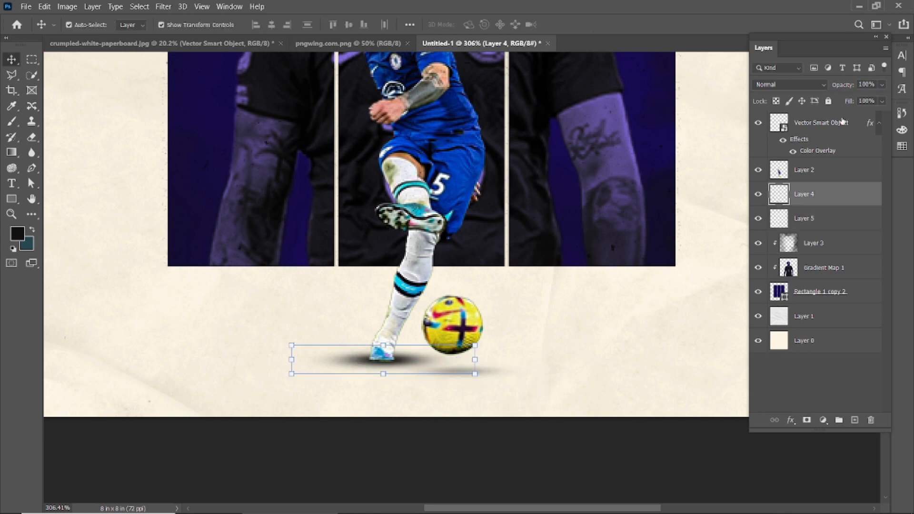
pyautogui.moveTo(848, 103)
pyautogui.mouseDown()
pyautogui.moveTo(844, 109)
pyautogui.moveTo(841, 90)
pyautogui.mouseUp()
pyautogui.hotkey('ctrl', 'z')
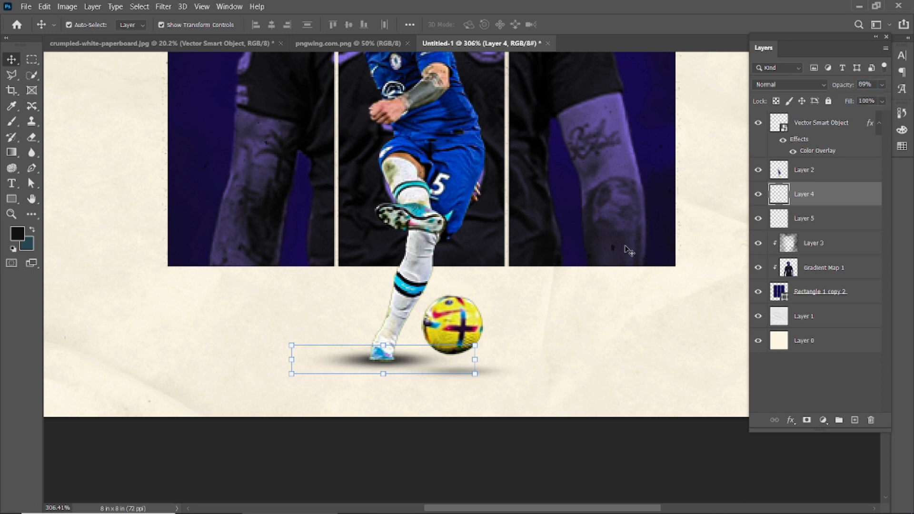
pyautogui.click(364, 382)
pyautogui.scroll(3, 364, 382)
pyautogui.click(450, 339)
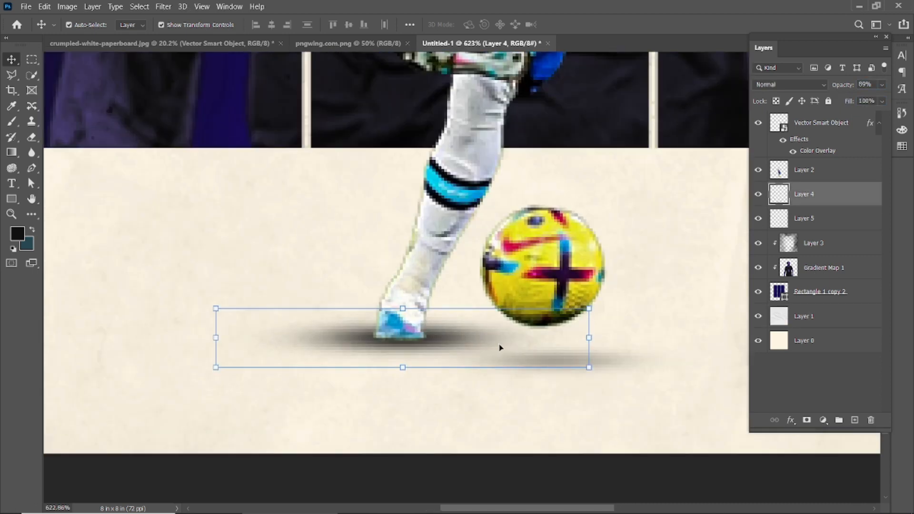
pyautogui.click(635, 322)
pyautogui.scroll(-7, 566, 333)
pyautogui.click(672, 336)
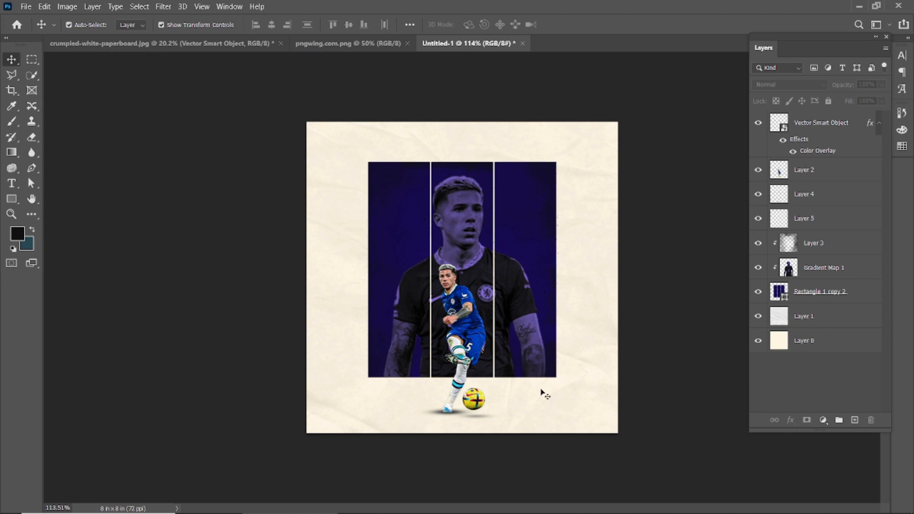
pyautogui.scroll(3, 485, 422)
pyautogui.scroll(-2, 498, 422)
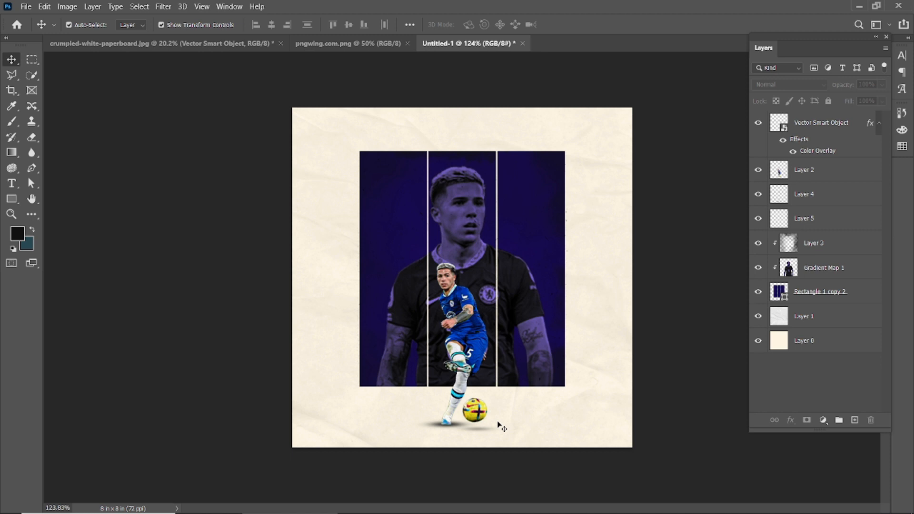
# Step: Bring the black dust splatter from pngwing.com.png into the poster and scale it down over the lower-left area
pyautogui.click(329, 43)
pyautogui.moveTo(494, 280); pyautogui.dragTo(432, 381)
pyautogui.scroll(-5, 521, 155)
pyautogui.moveTo(531, 116); pyautogui.dragTo(415, 273)
pyautogui.click(589, 24)
pyautogui.scroll(5, 410, 361)
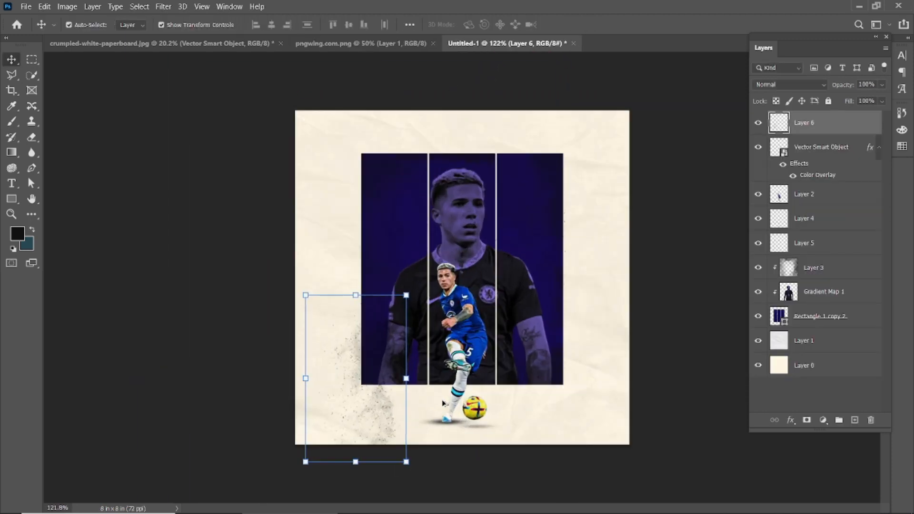
# Step: Flip the dust splatter on Layer 6 horizontally and move it to the poster's lower-left edge
pyautogui.moveTo(325, 397); pyautogui.dragTo(256, 350)
pyautogui.click(238, 355)
pyautogui.rightClick(268, 278)
pyautogui.press('Escape')
pyautogui.hotkey('ctrl', 't')
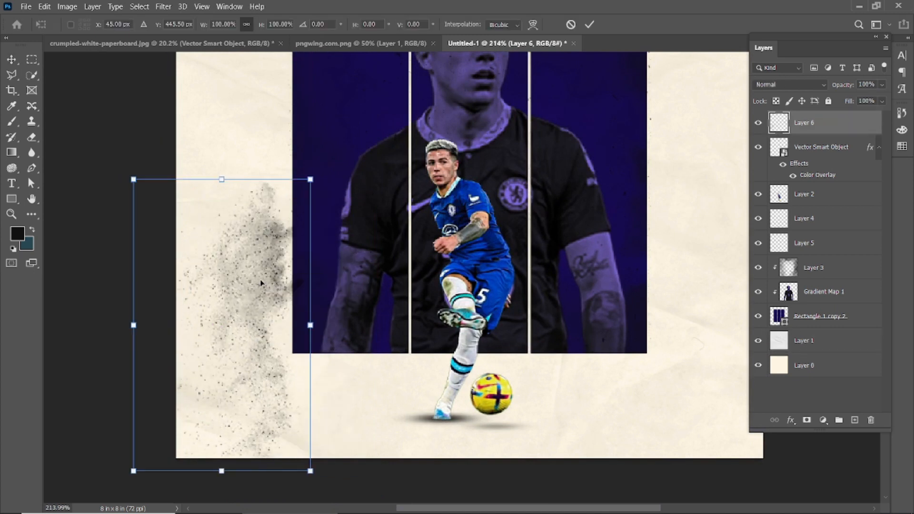
pyautogui.rightClick(261, 278)
pyautogui.click(289, 478)
pyautogui.moveTo(224, 279); pyautogui.dragTo(245, 306)
pyautogui.scroll(-3, 414, 190)
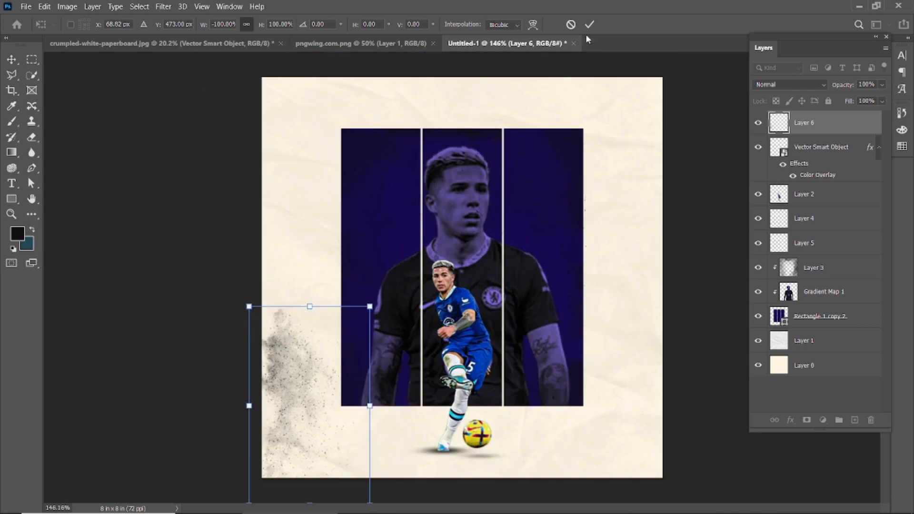
pyautogui.click(589, 25)
# Step: Rotate the dust splatter by -90° and enlarge it to 265.90% across the bottom of the poster
pyautogui.scroll(-2, 397, 458)
pyautogui.moveTo(397, 458); pyautogui.dragTo(538, 281)
pyautogui.moveTo(350, 393); pyautogui.dragTo(464, 415)
pyautogui.scroll(-1, 527, 383)
pyautogui.moveTo(524, 416); pyautogui.dragTo(628, 477)
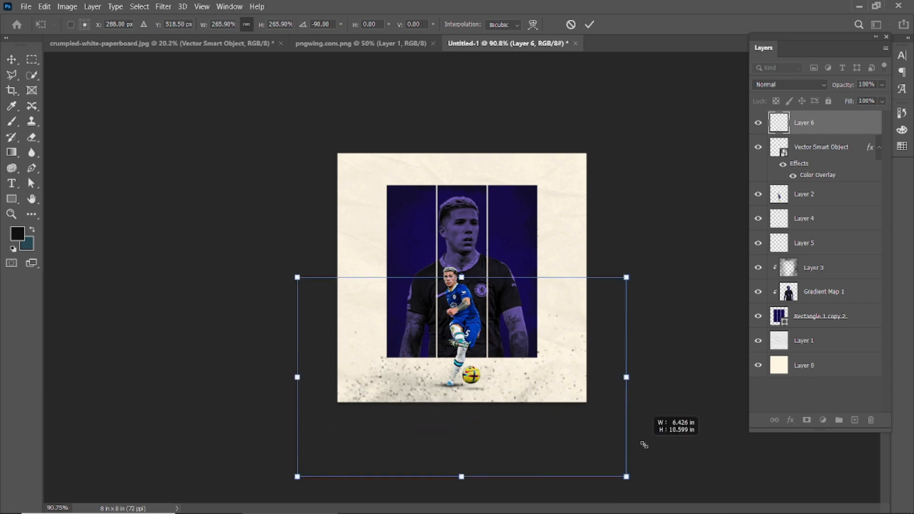
pyautogui.click(590, 25)
# Step: Scale the dust splatter down to 37.19% and place it in the poster's lower-left corner
pyautogui.moveTo(628, 278); pyautogui.dragTo(524, 337)
pyautogui.moveTo(447, 389); pyautogui.dragTo(339, 394)
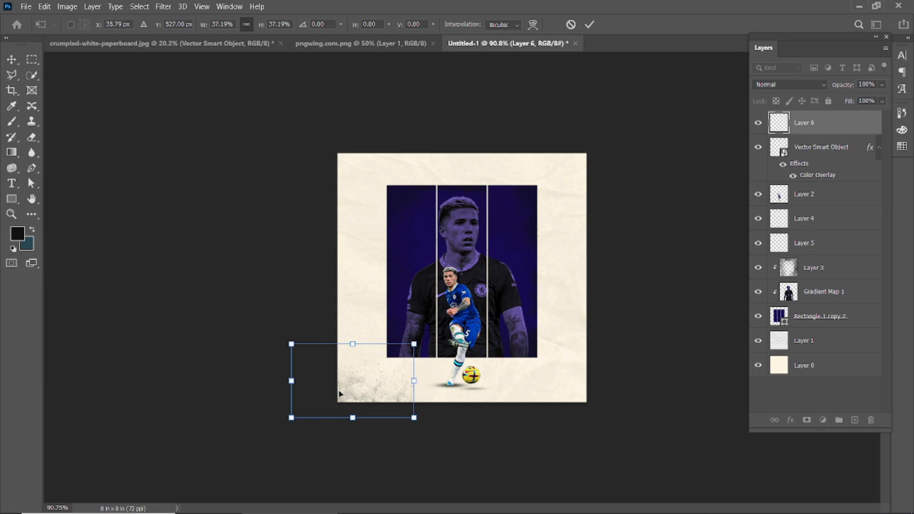
pyautogui.click(590, 25)
pyautogui.scroll(5, 671, 350)
pyautogui.click(674, 350)
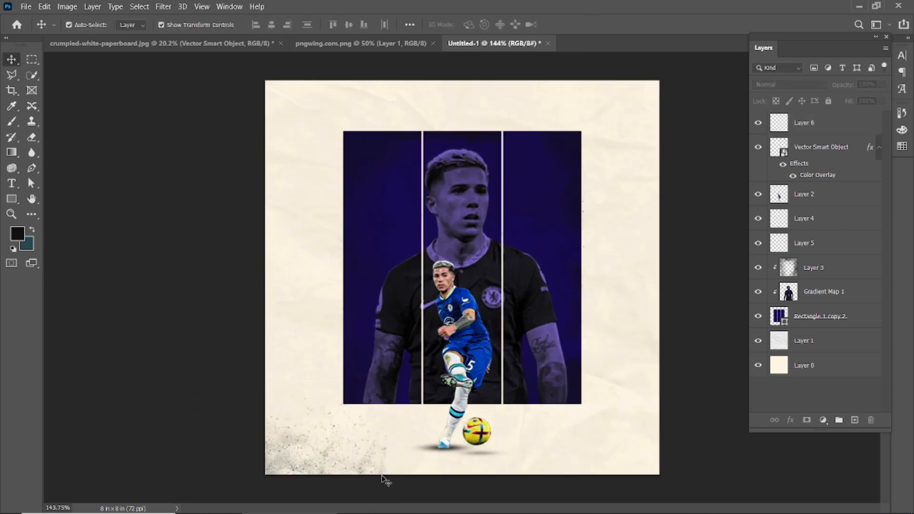
pyautogui.scroll(3, 395, 469)
pyautogui.moveTo(514, 447); pyautogui.dragTo(484, 357)
pyautogui.click(251, 393)
pyautogui.moveTo(250, 393); pyautogui.dragTo(459, 366)
pyautogui.hotkey('ctrl', 'z')
# Step: Duplicate the dust splatter on Layer 6, keeping the copy in place
pyautogui.moveTo(382, 437); pyautogui.dragTo(355, 419)
pyautogui.click(333, 381)
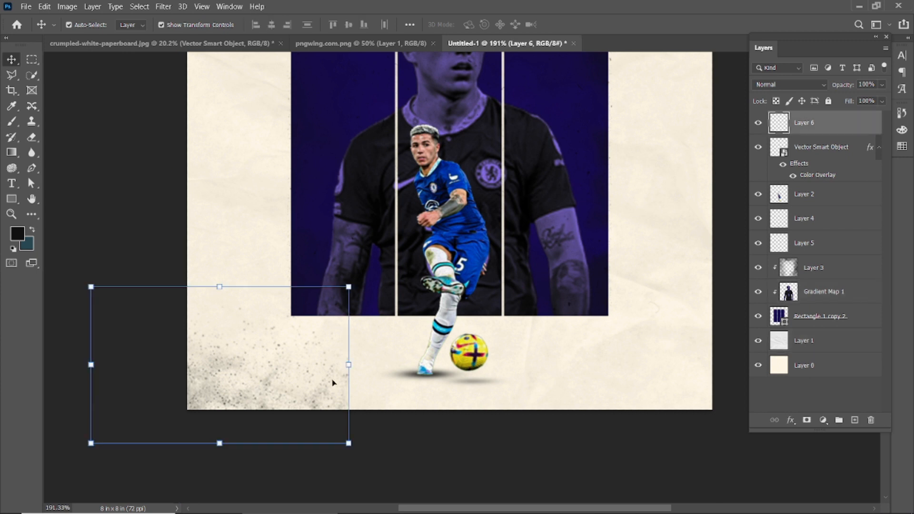
pyautogui.moveTo(852, 120); pyautogui.dragTo(855, 420)
pyautogui.moveTo(329, 398); pyautogui.dragTo(510, 393)
pyautogui.hotkey('ctrl', 'z')
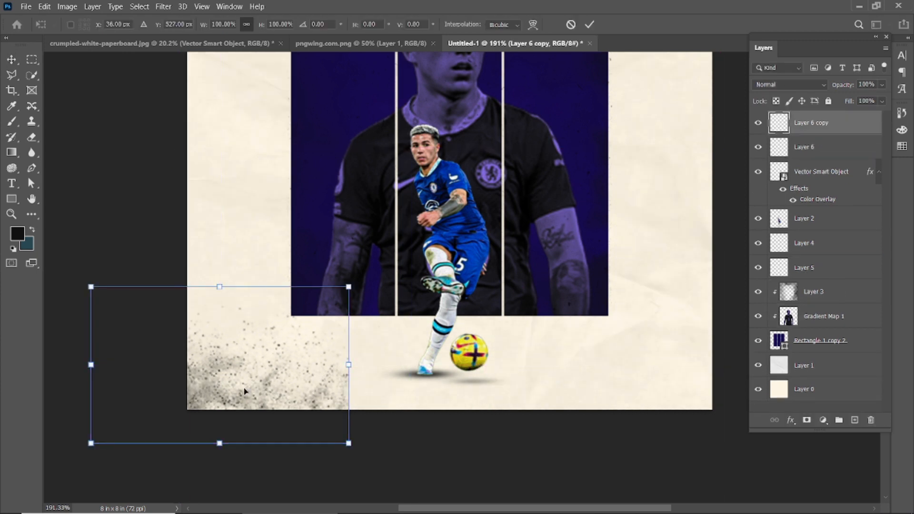
# Step: Try the dust copy over the lower-right ground, flipped horizontally and stretched to -220.07% width and 138.95% height
pyautogui.moveTo(245, 387); pyautogui.dragTo(528, 387)
pyautogui.rightClick(461, 392)
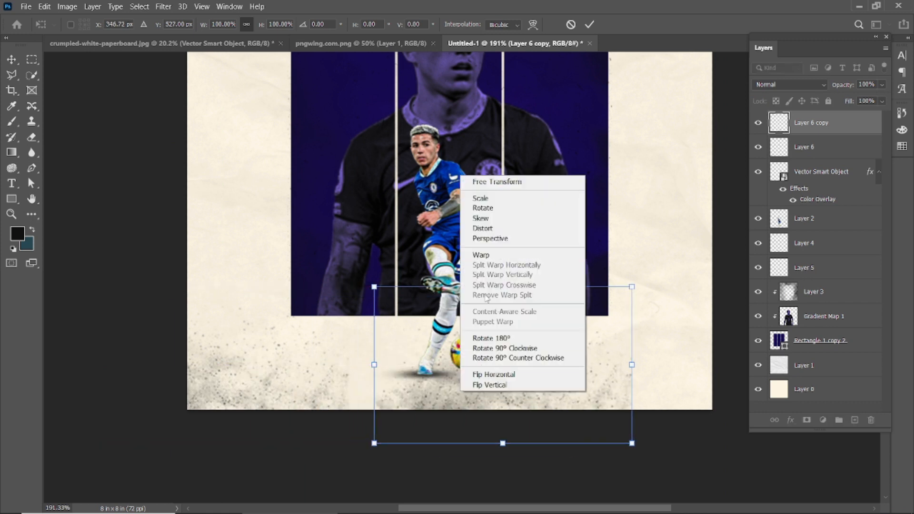
pyautogui.click(492, 375)
pyautogui.scroll(-5, 546, 385)
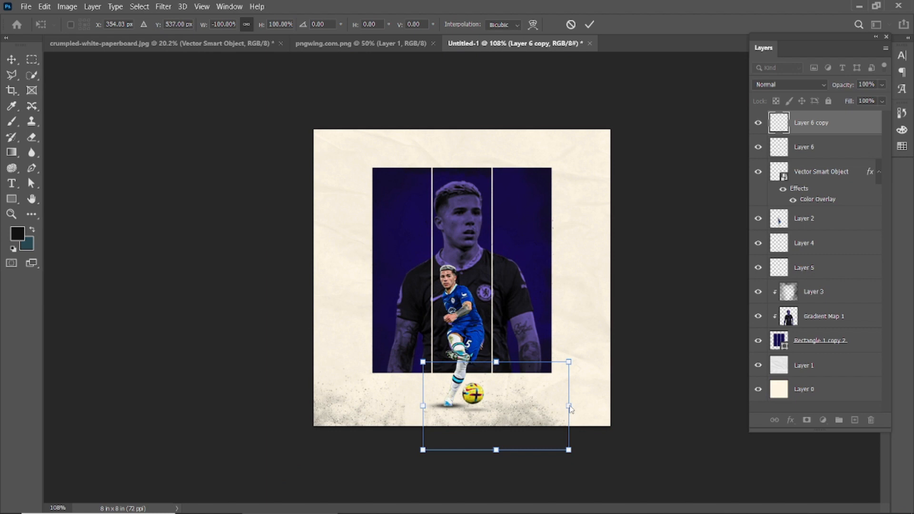
pyautogui.moveTo(571, 409); pyautogui.dragTo(542, 417)
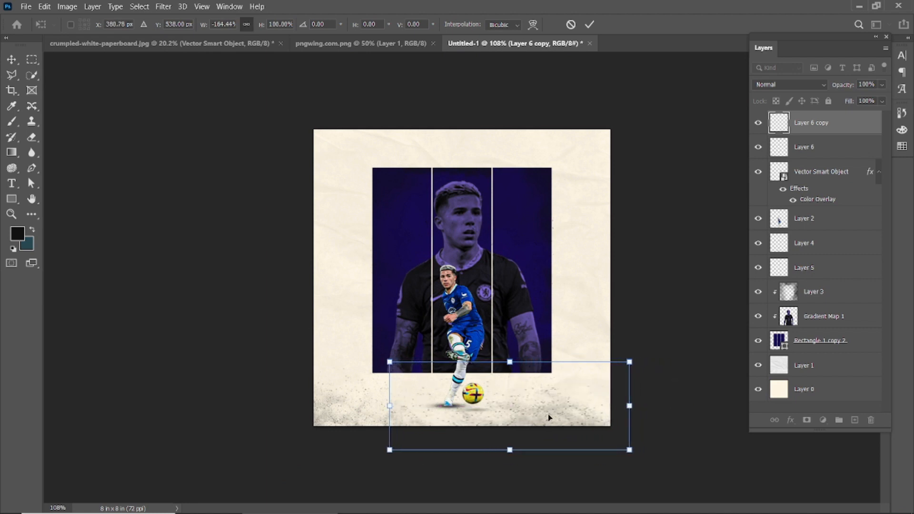
pyautogui.scroll(-2, 606, 390)
pyautogui.moveTo(597, 419); pyautogui.dragTo(667, 445)
pyautogui.moveTo(561, 395)
pyautogui.mouseDown()
pyautogui.moveTo(545, 381)
pyautogui.moveTo(556, 383)
pyautogui.mouseUp()
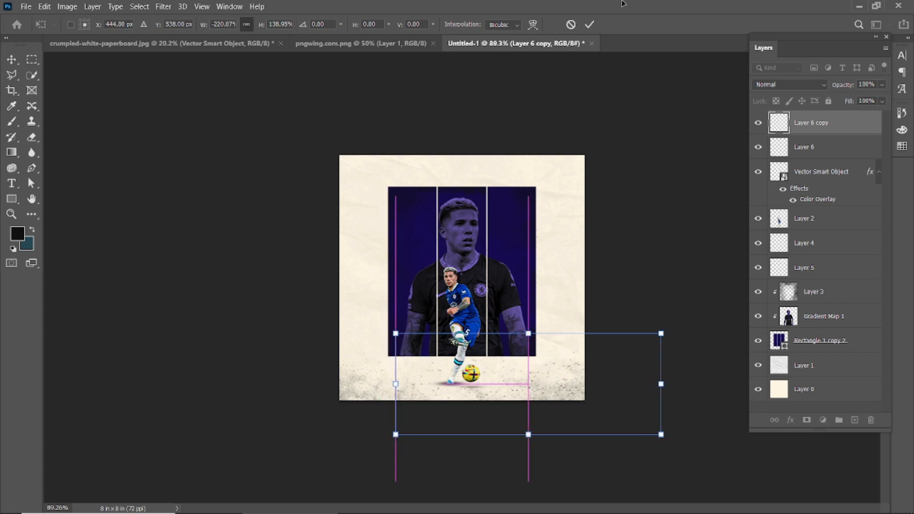
pyautogui.click(590, 24)
# Step: Undo the move, flip and stretch of the dust copy
pyautogui.click(610, 360)
pyautogui.click(808, 130)
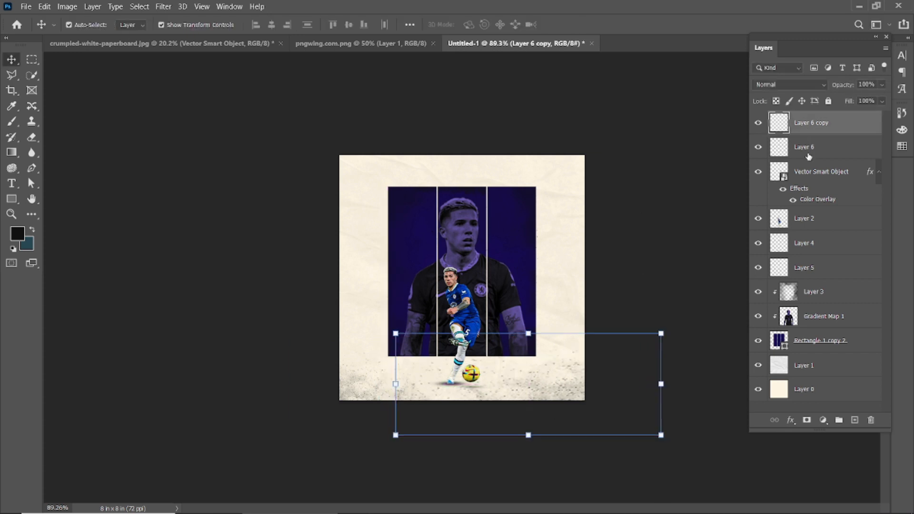
pyautogui.keyDown('shift'); pyautogui.click(808, 154); pyautogui.keyUp('shift')
pyautogui.scroll(4, 449, 425)
pyautogui.scroll(1, 449, 425)
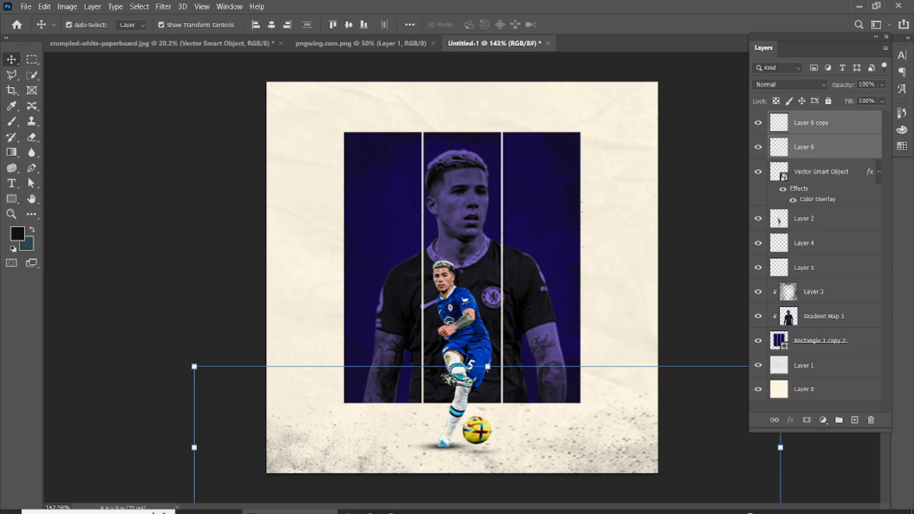
pyautogui.click(164, 6)
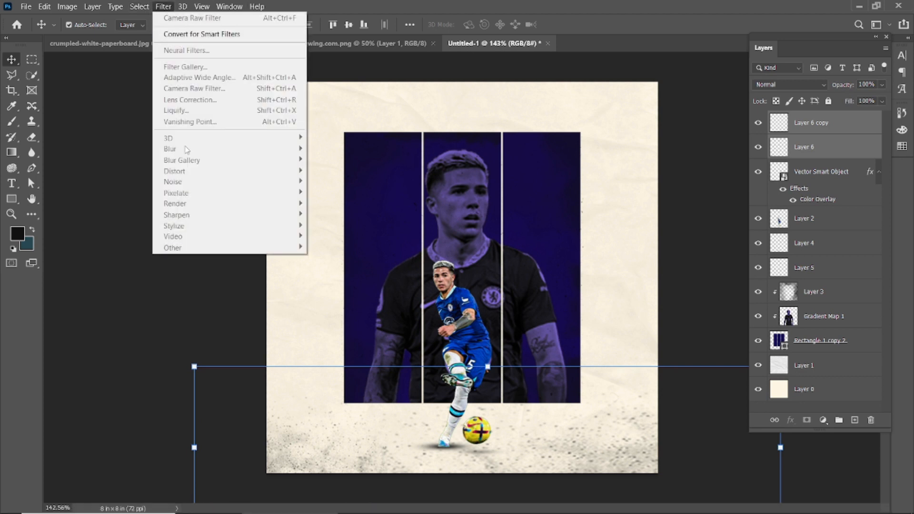
pyautogui.click(720, 165)
pyautogui.hotkey('ctrl', 'z')
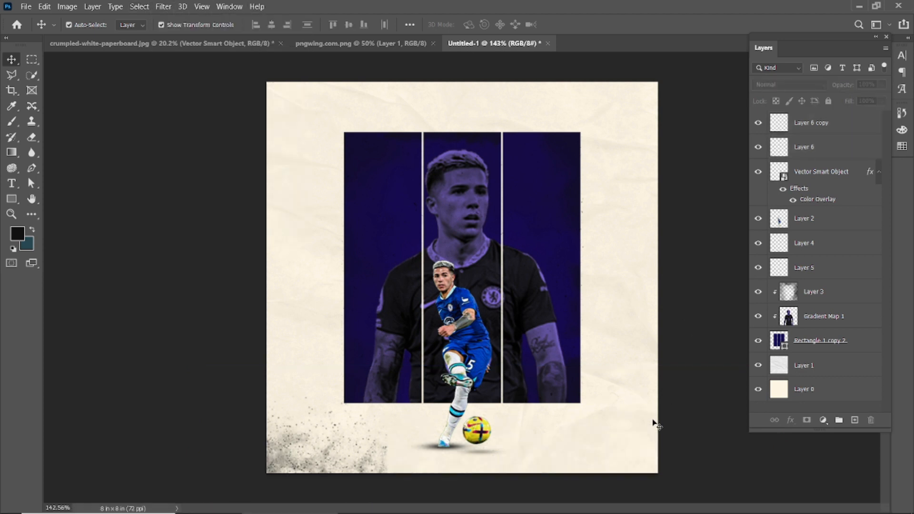
# Step: Flip the dust copy horizontally and place it in the poster's lower-right corner
pyautogui.click(319, 459)
pyautogui.click(392, 382)
pyautogui.moveTo(315, 440); pyautogui.dragTo(520, 450)
pyautogui.scroll(-3, 519, 450)
pyautogui.rightClick(504, 428)
pyautogui.click(513, 394)
pyautogui.moveTo(542, 416); pyautogui.dragTo(638, 419)
pyautogui.click(589, 26)
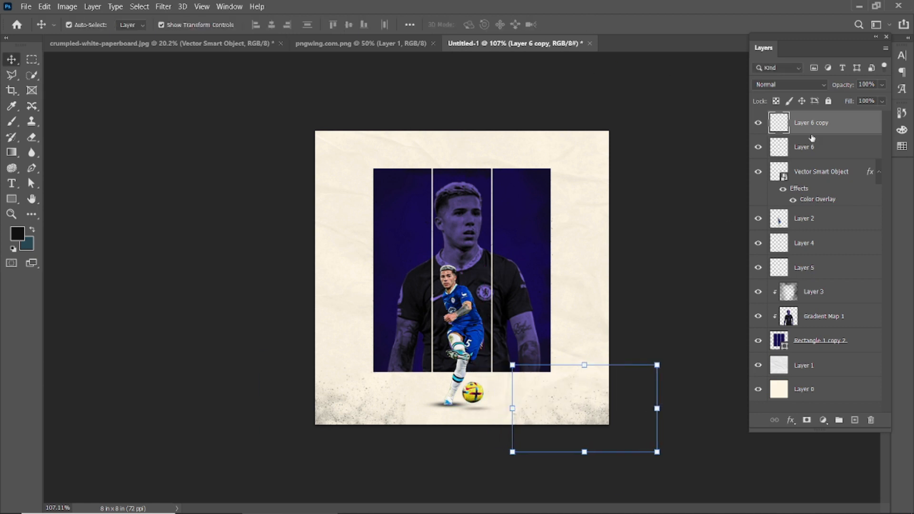
# Step: Duplicate the right-hand dust layer, move the copy beneath the ball at bottom centre and stretch it taller
pyautogui.hotkey('ctrl', 'j')
pyautogui.hotkey('ctrl', 't')
pyautogui.moveTo(597, 417); pyautogui.dragTo(487, 424)
pyautogui.moveTo(524, 456); pyautogui.dragTo(526, 490)
pyautogui.click(589, 26)
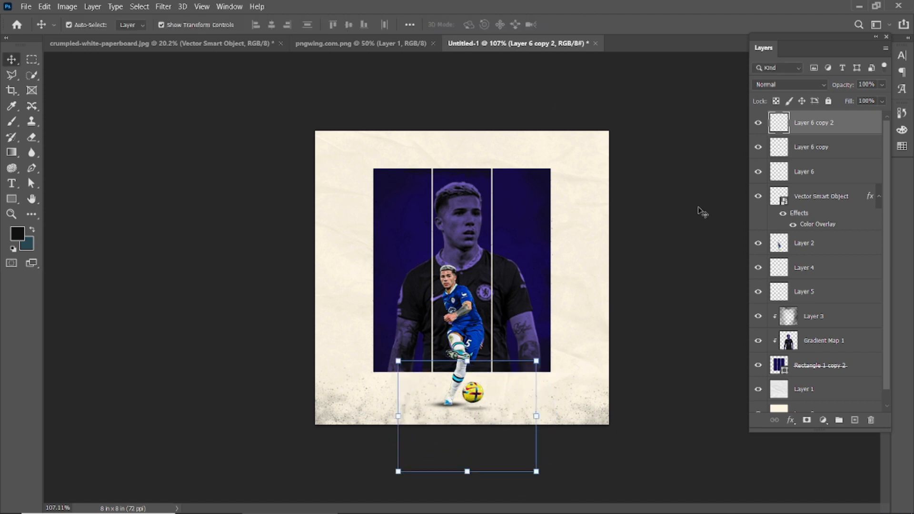
pyautogui.click(700, 210)
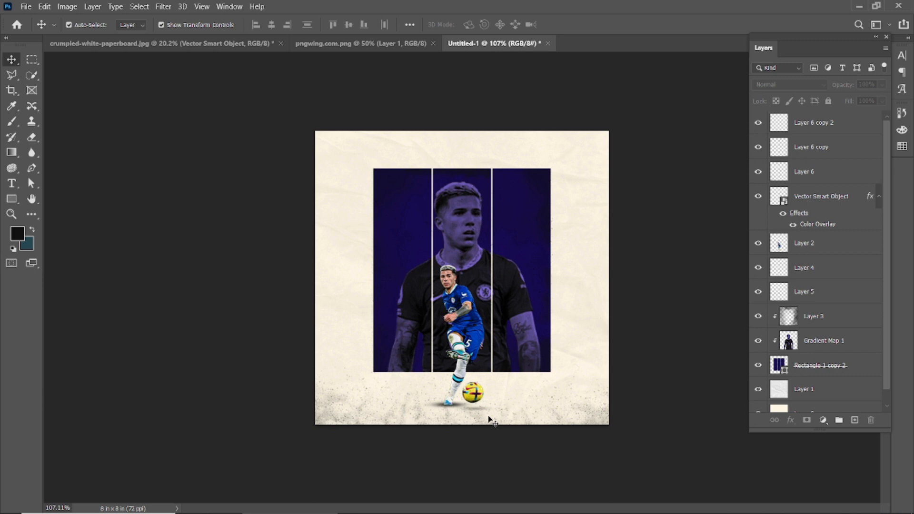
# Step: Add the vertical text "enzo fernandez" to the right of the three bars
pyautogui.click(506, 346)
pyautogui.press('t')
pyautogui.click(577, 178)
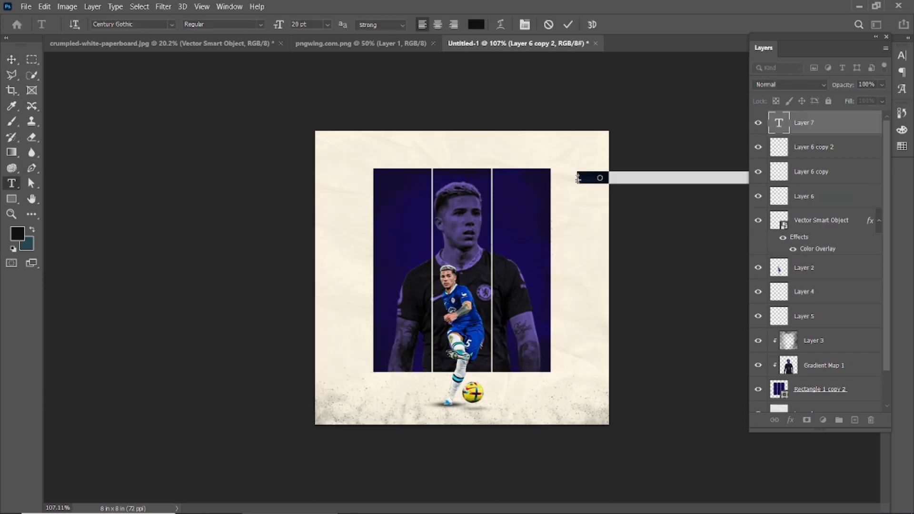
pyautogui.press('BackSpace')
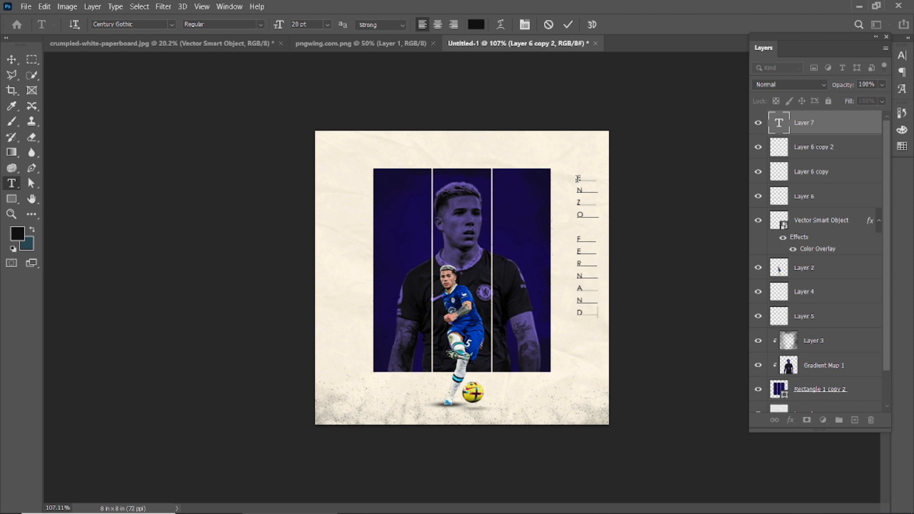
pyautogui.click(568, 24)
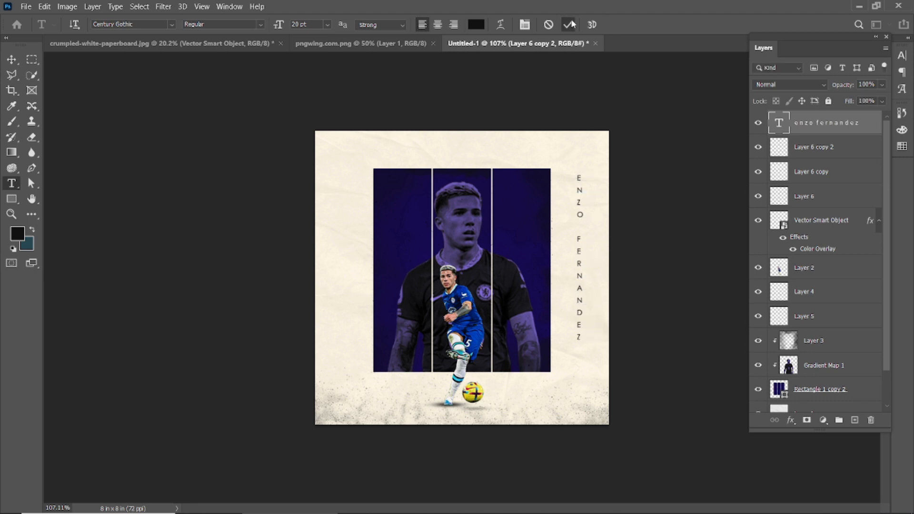
# Step: Move the vertical name nearer the poster's right edge and set its leading to 36 pt and size to 14 pt
pyautogui.press('v')
pyautogui.moveTo(580, 202); pyautogui.dragTo(595, 223)
pyautogui.doubleClick(596, 213)
pyautogui.click(902, 56)
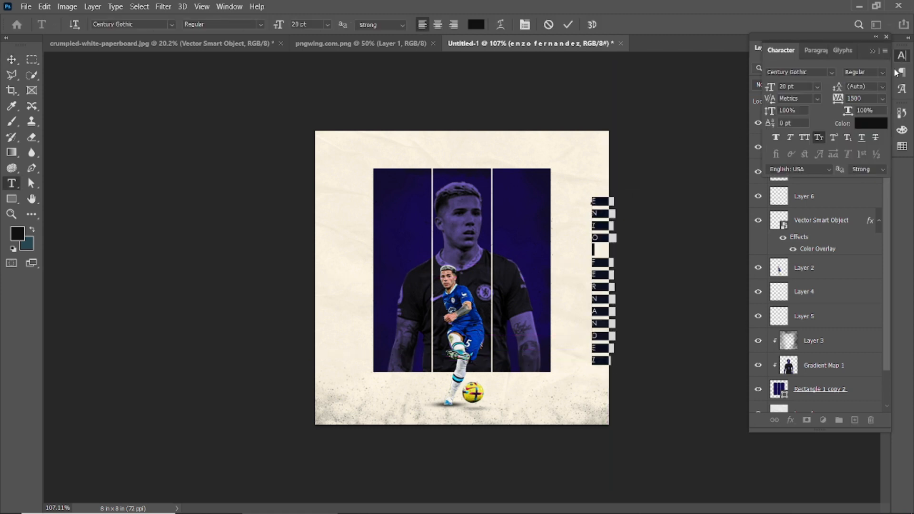
pyautogui.moveTo(839, 93); pyautogui.dragTo(846, 92)
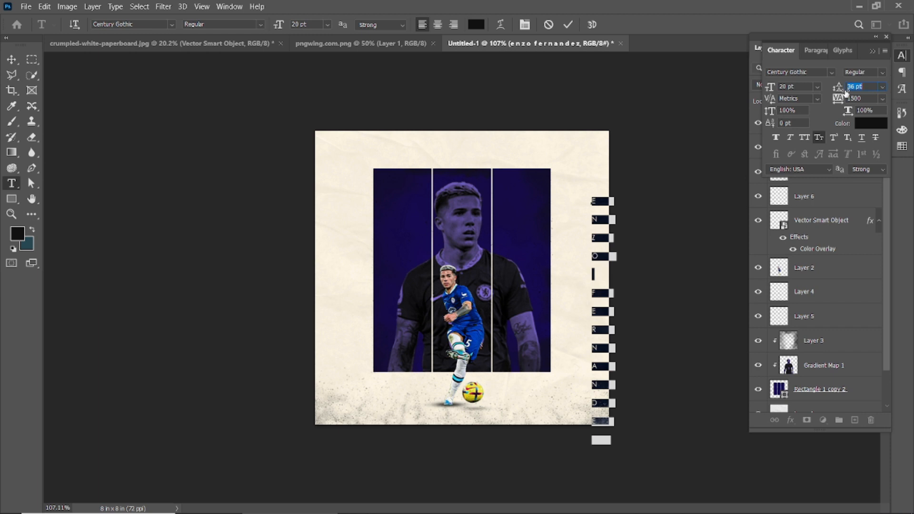
pyautogui.moveTo(772, 92); pyautogui.dragTo(770, 91)
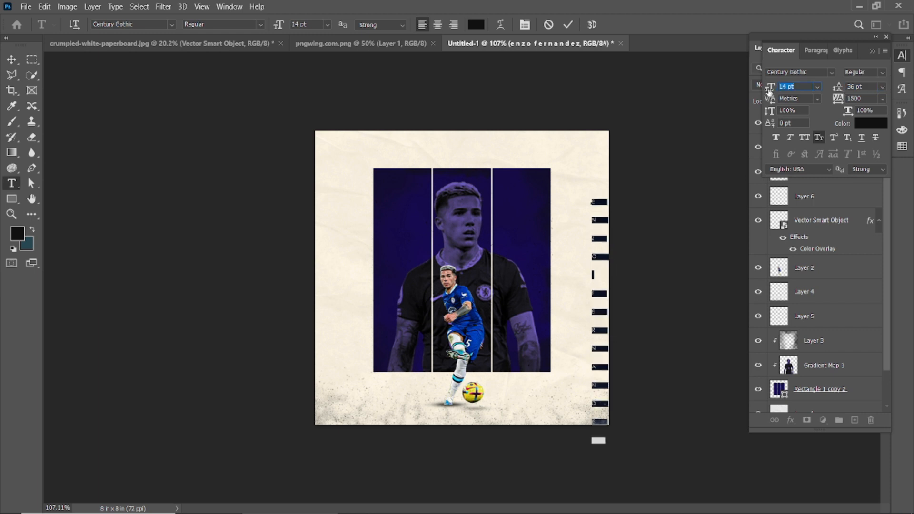
pyautogui.click(569, 25)
pyautogui.press('v')
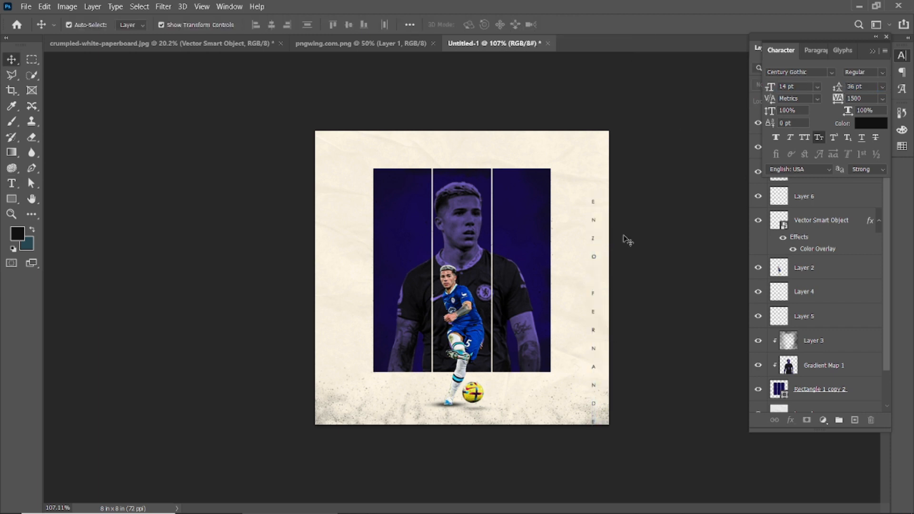
# Step: Move the vertical name up so that all its letters fit on the poster
pyautogui.moveTo(595, 243); pyautogui.dragTo(596, 196)
pyautogui.click(649, 257)
pyautogui.scroll(2, 483, 335)
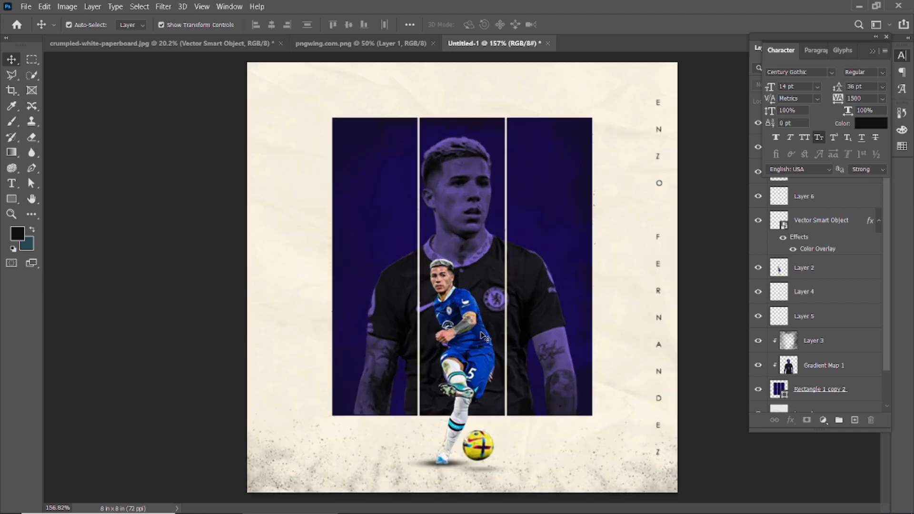
# Step: Set the vertical name to 15 pt with 33 pt leading and recentre it vertically along the right margin
pyautogui.doubleClick(659, 162)
pyautogui.moveTo(773, 90); pyautogui.dragTo(777, 91)
pyautogui.moveTo(839, 90); pyautogui.dragTo(835, 90)
pyautogui.click(568, 25)
pyautogui.press('v')
pyautogui.moveTo(660, 222); pyautogui.dragTo(658, 228)
pyautogui.scroll(-2, 522, 271)
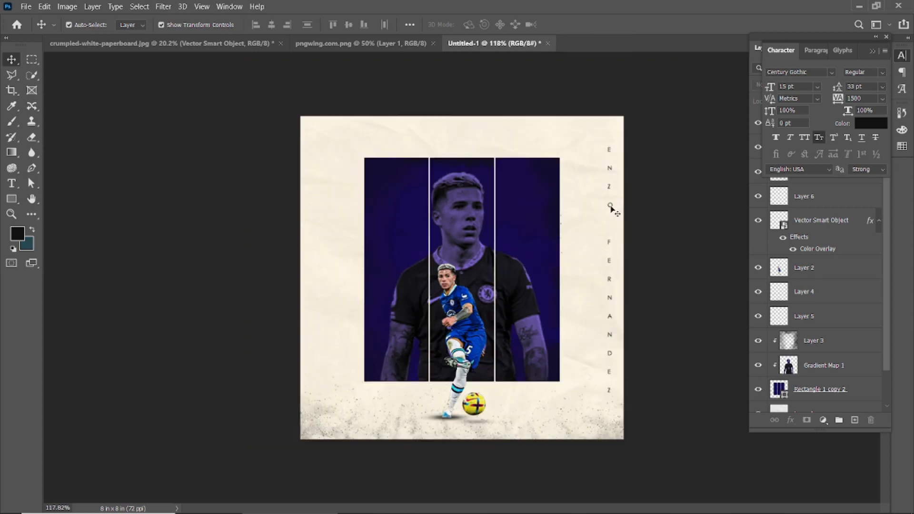
# Step: Recolour the vertical name dark navy, darkening a blue sampled from the kicking player's kit
pyautogui.doubleClick(611, 205)
pyautogui.click(476, 25)
pyautogui.click(518, 232)
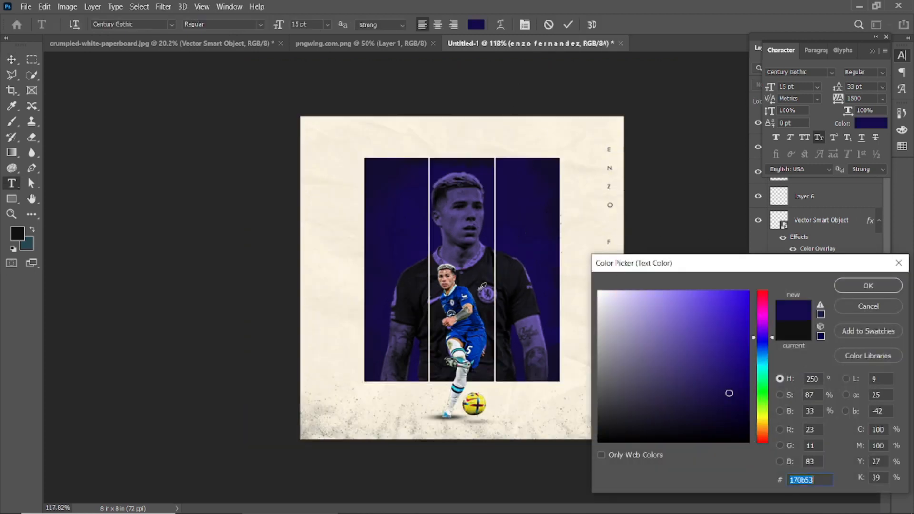
pyautogui.click(470, 298)
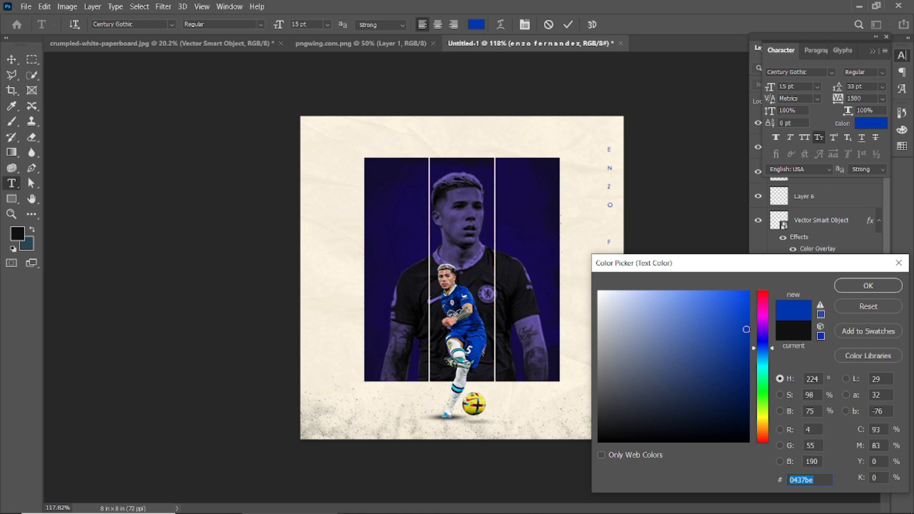
pyautogui.click(730, 412)
pyautogui.click(729, 415)
pyautogui.click(882, 285)
pyautogui.click(569, 25)
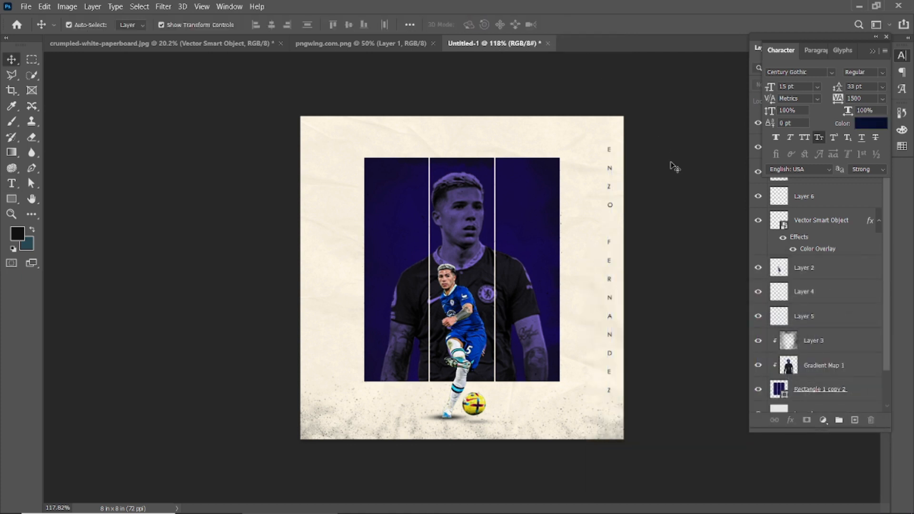
pyautogui.scroll(2, 672, 226)
pyautogui.click(642, 257)
pyautogui.moveTo(641, 257); pyautogui.dragTo(285, 258)
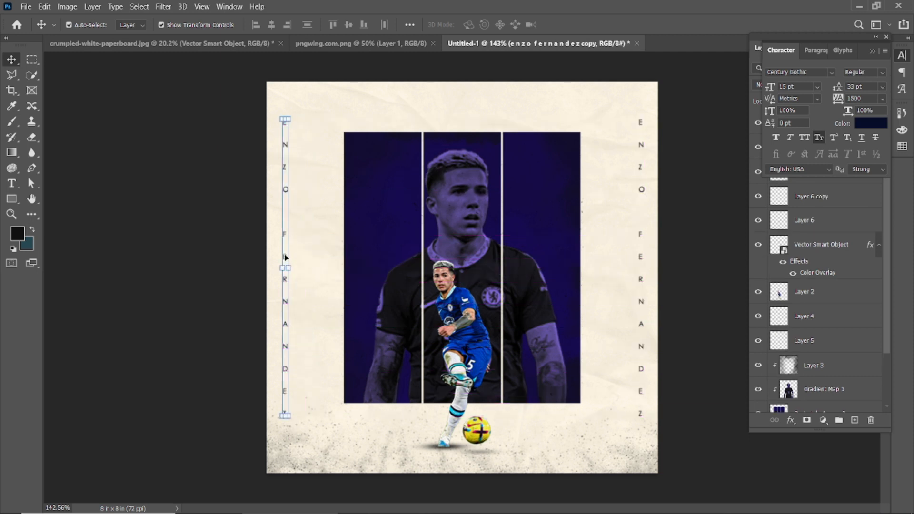
pyautogui.click(695, 182)
pyautogui.hotkey('ctrl', 'z')
# Step: Duplicate the vertical name onto the poster's left margin, level with the original, and nudge it slightly left
pyautogui.moveTo(640, 168); pyautogui.dragTo(291, 168)
pyautogui.moveTo(289, 169); pyautogui.dragTo(283, 169)
pyautogui.press('Left')
pyautogui.press('Left')
pyautogui.press('Left')
pyautogui.press('Left')
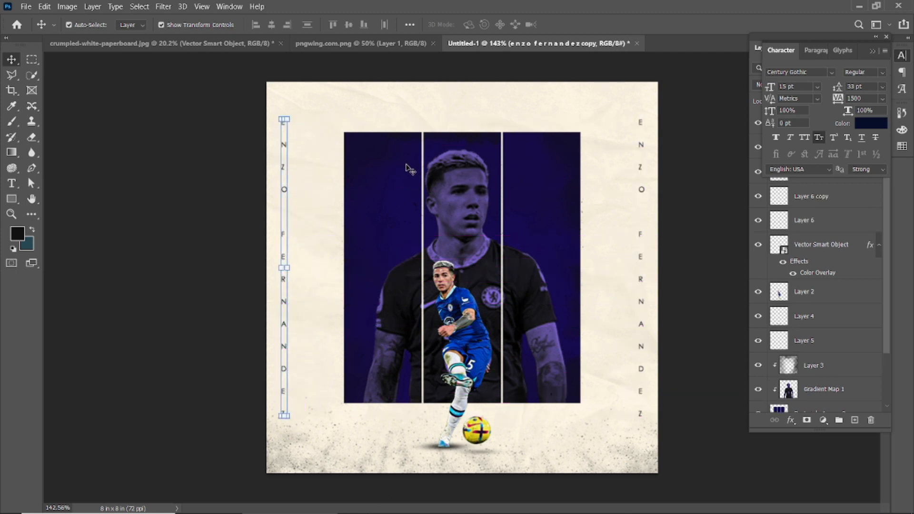
pyautogui.scroll(-2, 723, 137)
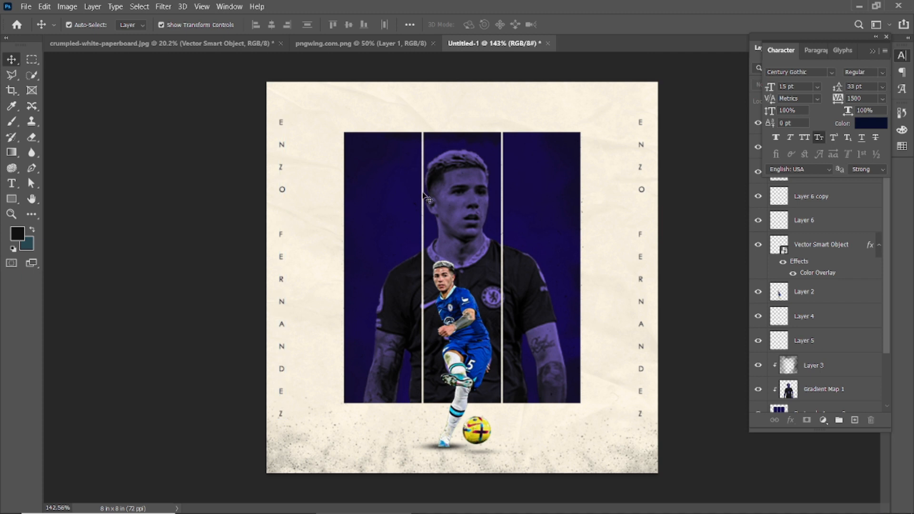
pyautogui.click(547, 228)
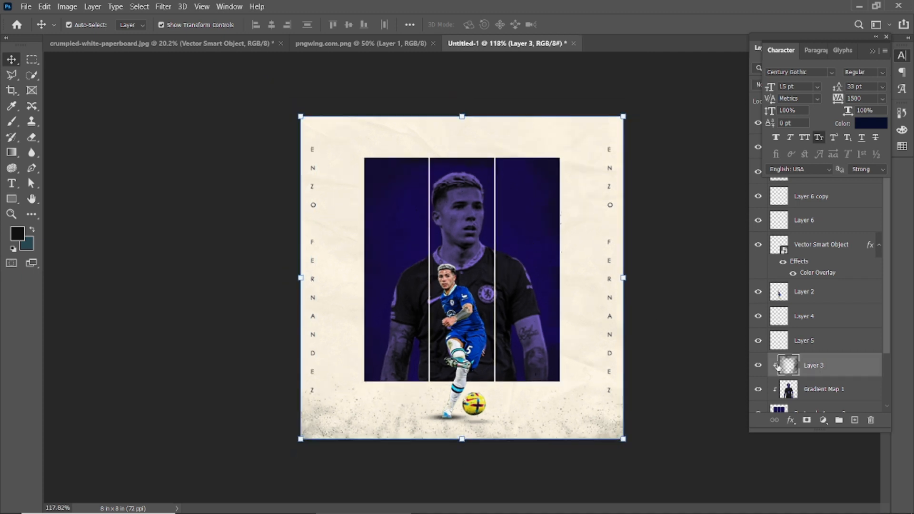
pyautogui.scroll(-1, 836, 380)
pyautogui.click(828, 349)
pyautogui.keyDown('ctrl'); pyautogui.click(823, 369); pyautogui.keyUp('ctrl')
pyautogui.keyDown('ctrl'); pyautogui.click(818, 386); pyautogui.keyUp('ctrl')
pyautogui.scroll(-2, 818, 386)
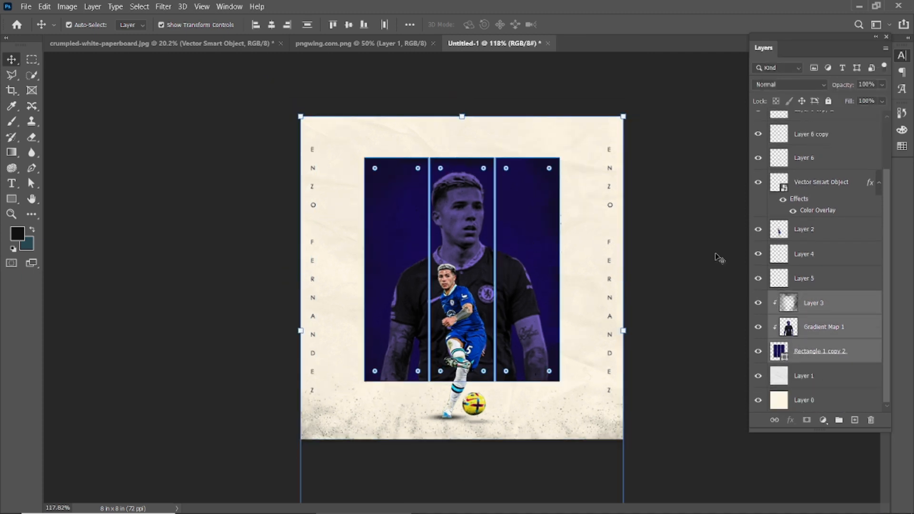
pyautogui.click(669, 324)
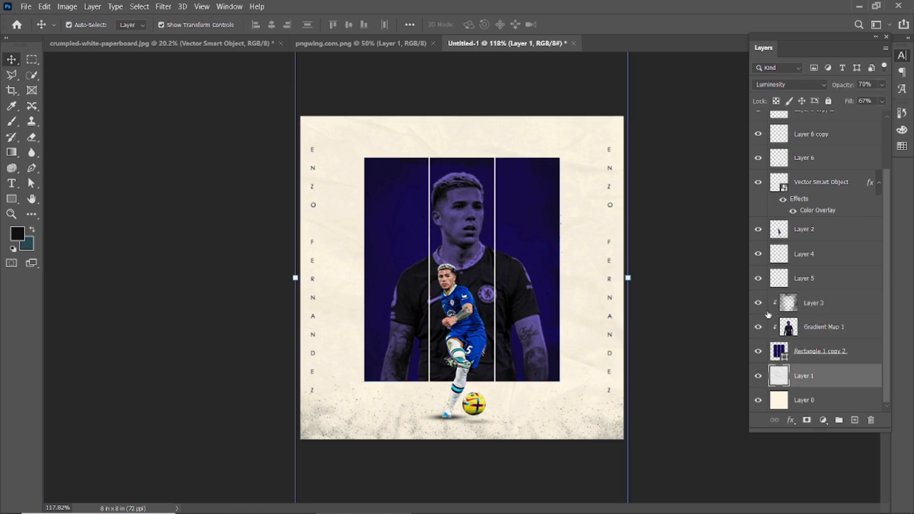
pyautogui.click(758, 377)
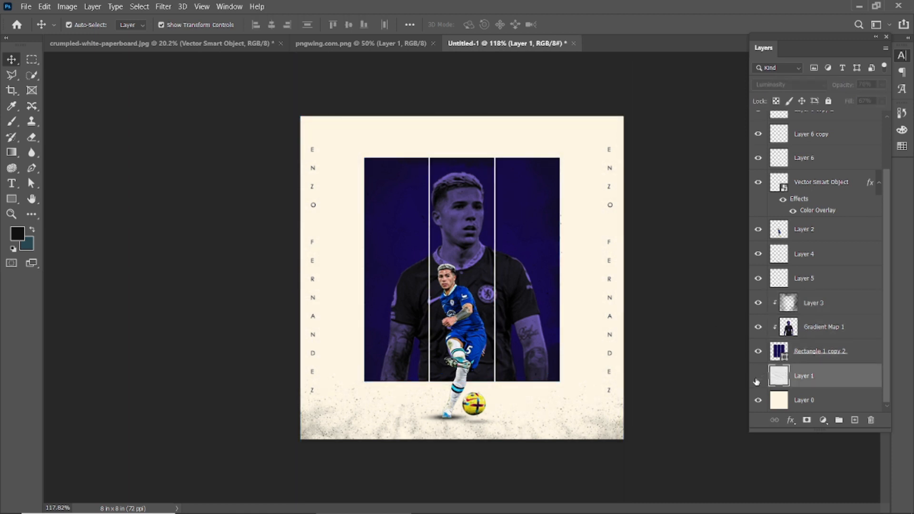
pyautogui.click(757, 379)
# Step: Try to narrow the three bars together with Layer 3 and Gradient Map 1
pyautogui.click(804, 352)
pyautogui.keyDown('shift'); pyautogui.click(811, 305); pyautogui.keyUp('shift')
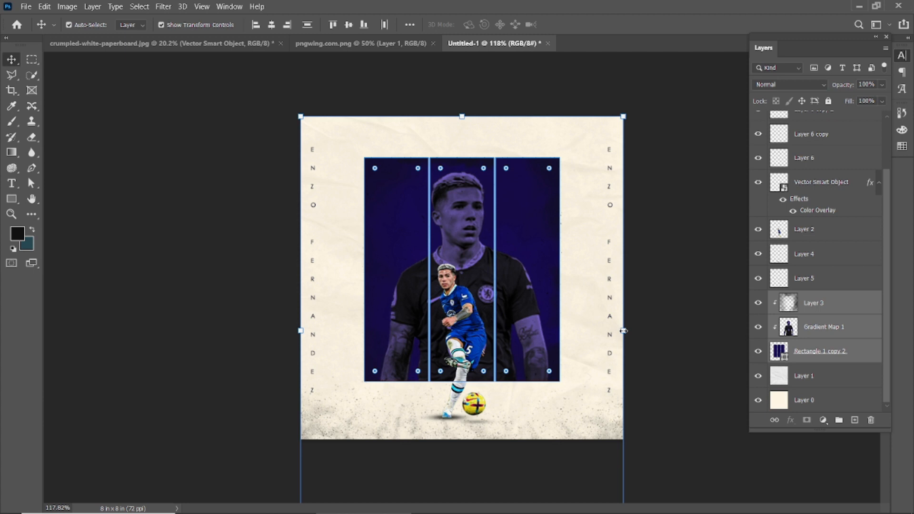
pyautogui.moveTo(625, 332); pyautogui.dragTo(602, 326)
pyautogui.press('Escape')
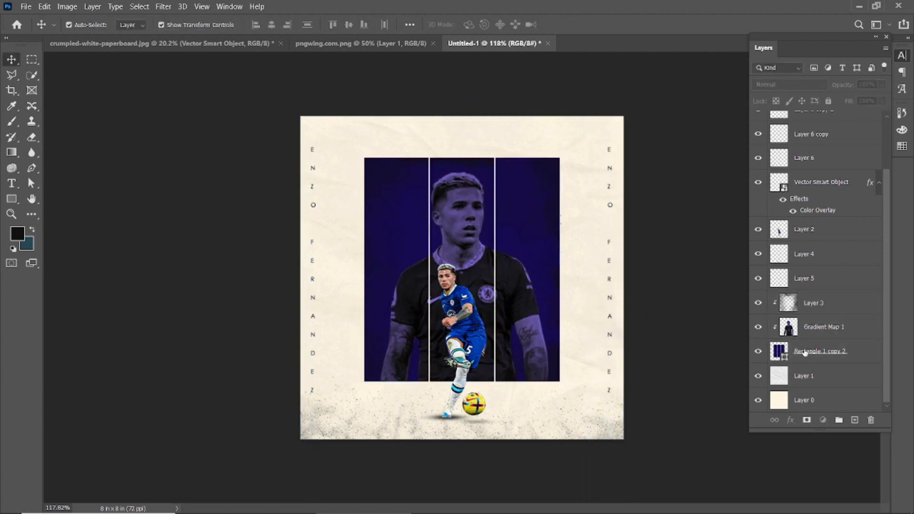
# Step: Narrow the three bars and Layer 3 to about 92% width, keeping their height, and recentre them horizontally on the poster
pyautogui.moveTo(624, 279); pyautogui.dragTo(594, 280)
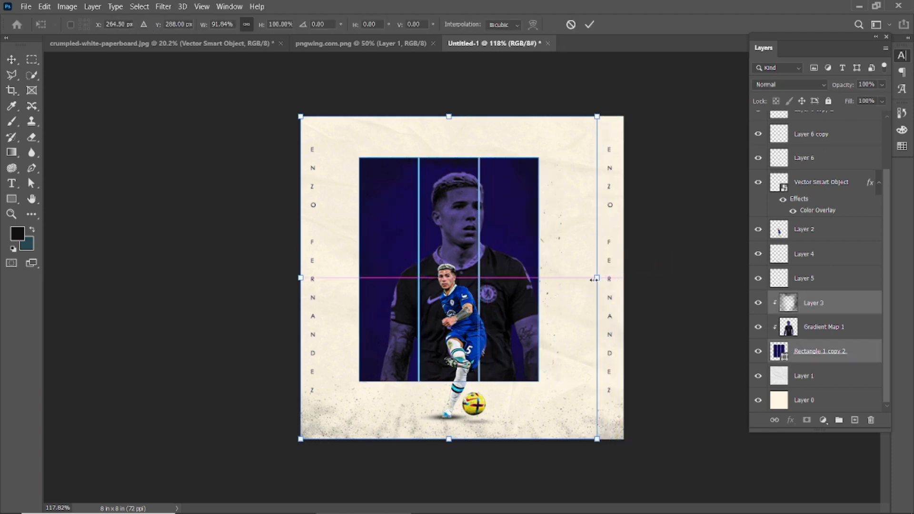
pyautogui.click(590, 24)
pyautogui.moveTo(526, 210)
pyautogui.mouseDown()
pyautogui.moveTo(540, 210)
pyautogui.moveTo(526, 210)
pyautogui.moveTo(536, 201)
pyautogui.mouseUp()
pyautogui.click(648, 304)
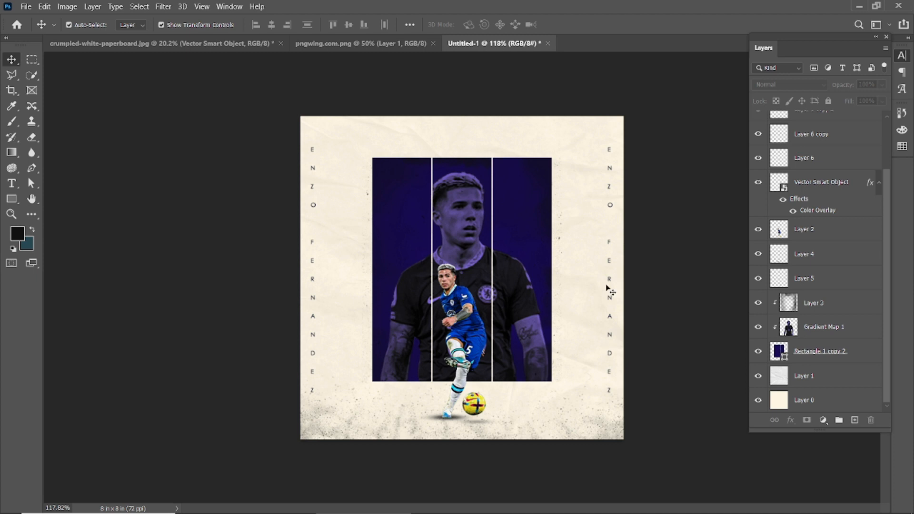
# Step: Delete the duplicate vertical name on the poster's left margin
pyautogui.scroll(-1, 601, 280)
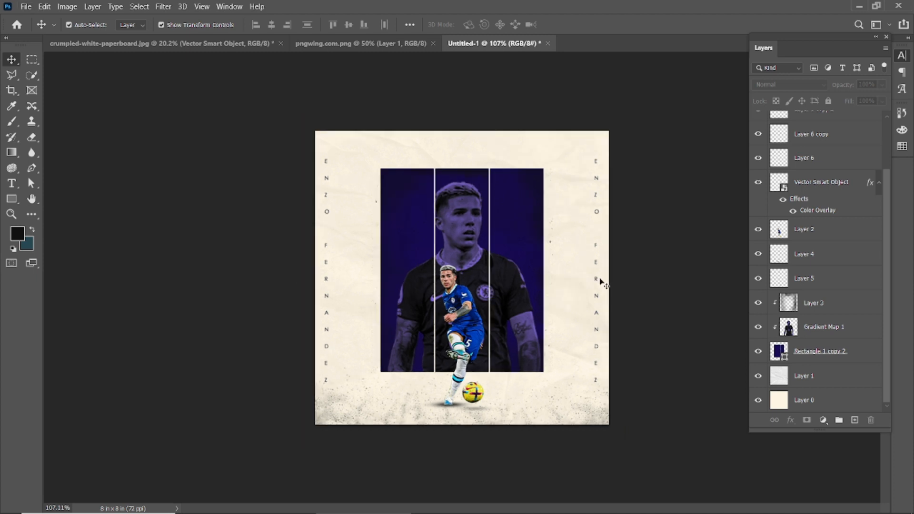
pyautogui.keyDown('alt'); pyautogui.click(326, 214); pyautogui.keyUp('alt')
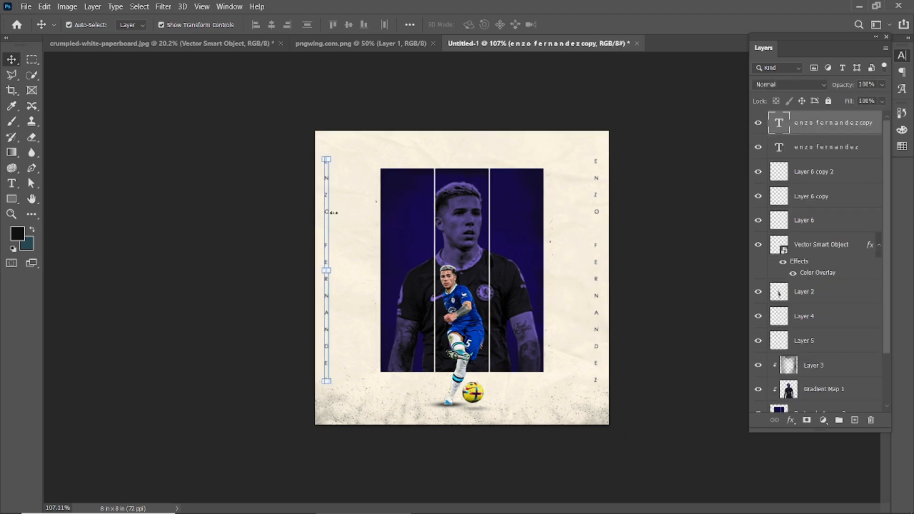
pyautogui.press('Delete')
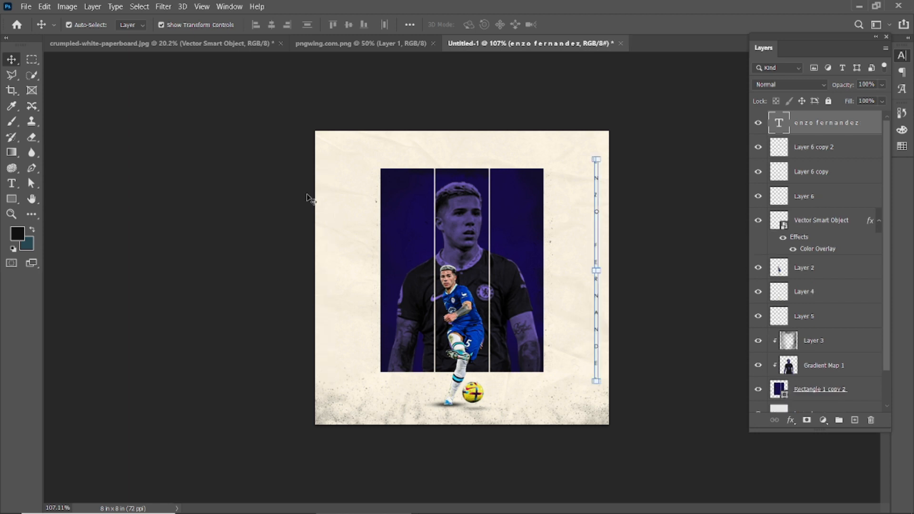
# Step: Add the horizontal text "enzo fernandez" near the poster's upper-left corner, with its leading set to Auto
pyautogui.click(12, 184)
pyautogui.click(334, 148)
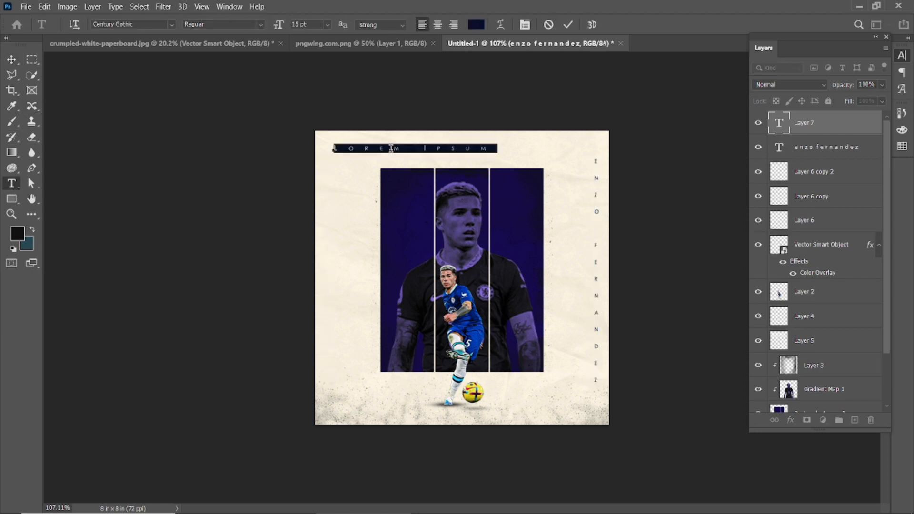
pyautogui.hotkey('ctrl', 't')
pyautogui.click(883, 86)
pyautogui.click(857, 94)
pyautogui.moveTo(498, 149); pyautogui.dragTo(427, 149)
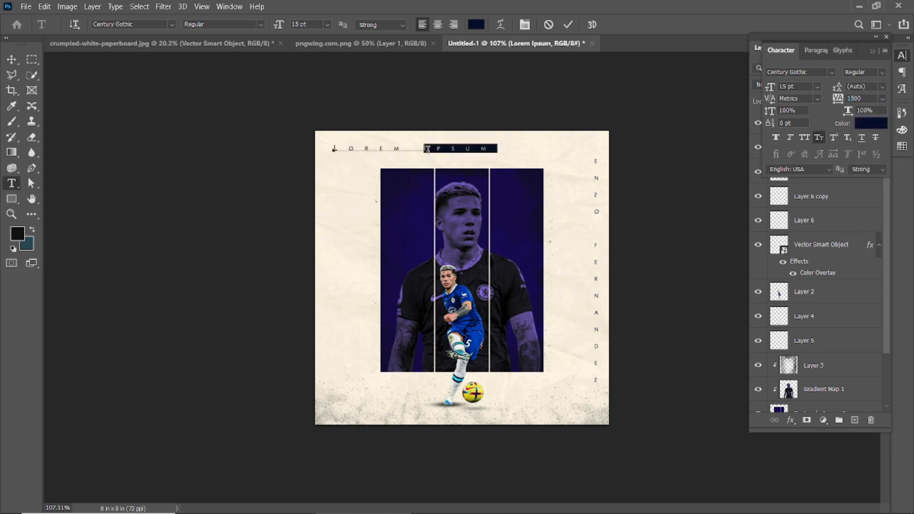
pyautogui.tripleClick(357, 150)
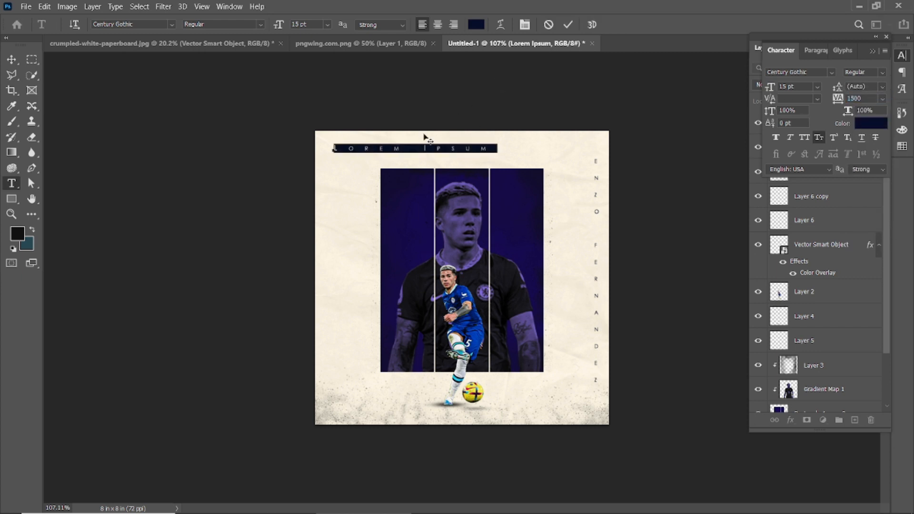
pyautogui.press('BackSpace')
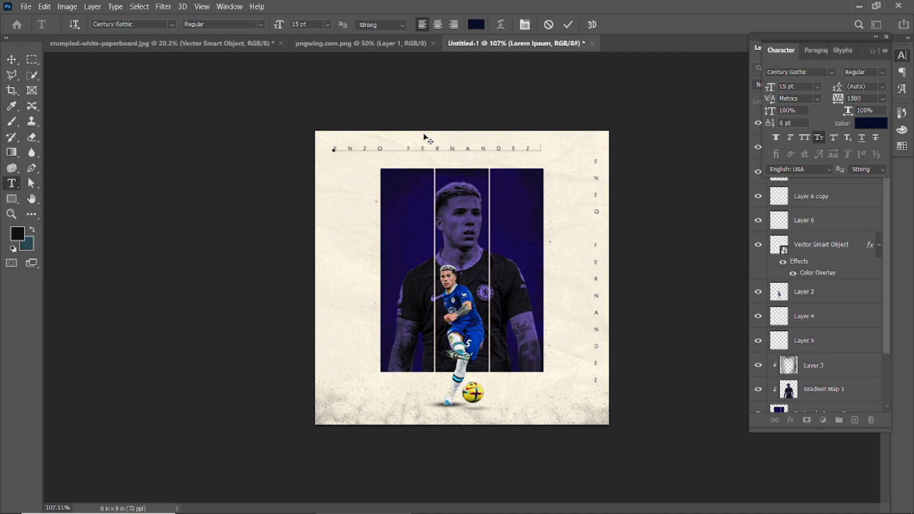
pyautogui.click(568, 25)
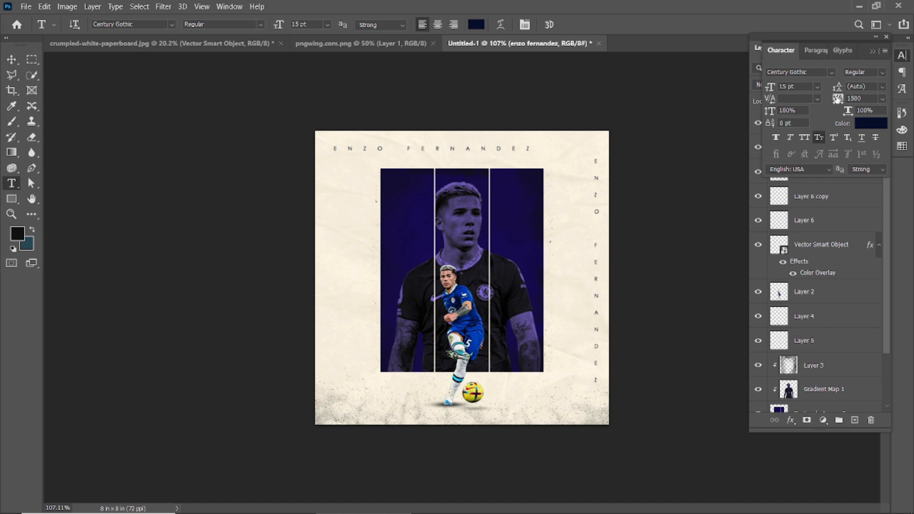
# Step: Set the horizontal name's tracking to 0, its size to 26 pt and its font style to Bold
pyautogui.click(883, 99)
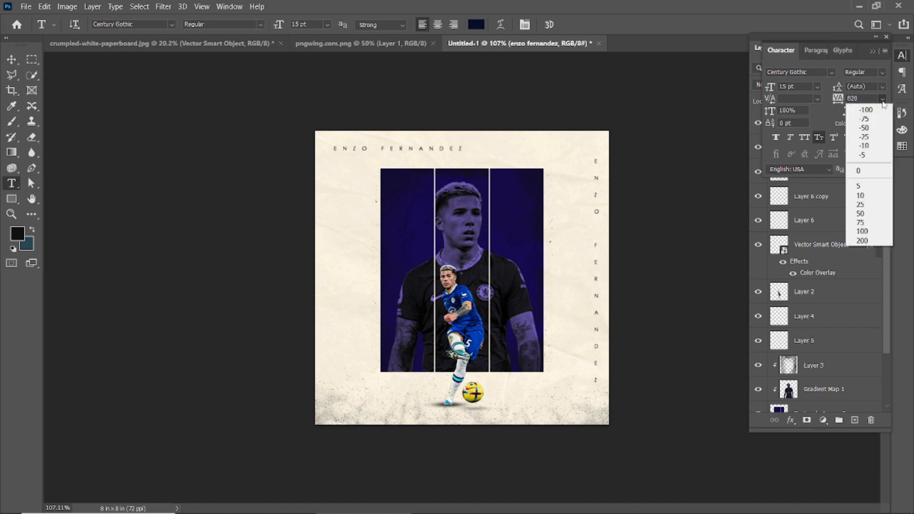
pyautogui.click(862, 170)
pyautogui.press('v')
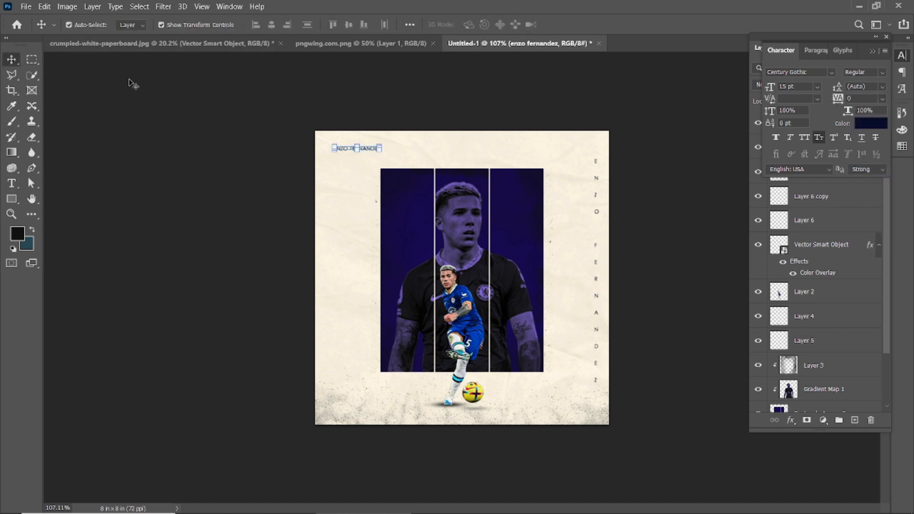
pyautogui.click(380, 151)
pyautogui.press('Return')
pyautogui.moveTo(770, 86); pyautogui.dragTo(820, 82)
pyautogui.click(864, 72)
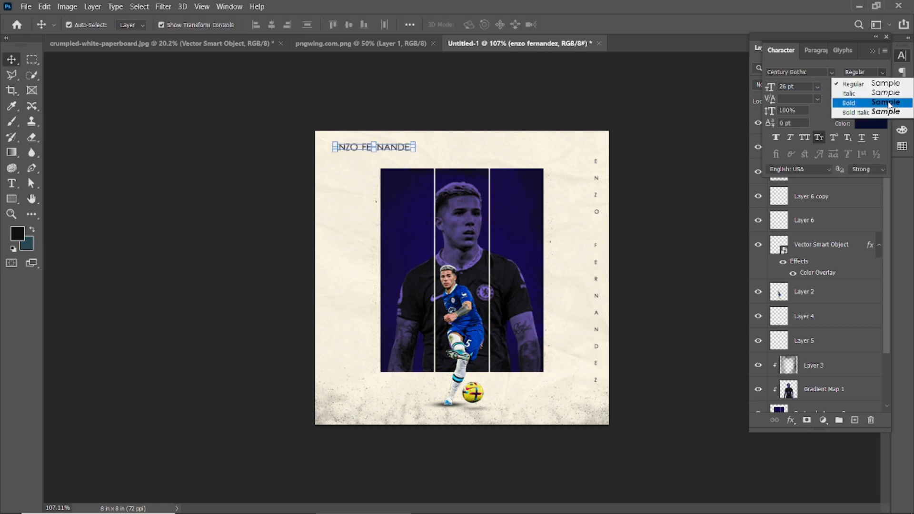
pyautogui.click(857, 110)
pyautogui.click(369, 191)
# Step: Move the horizontal name just below the bars' lower-left corner and scale it down to 19.9 pt
pyautogui.moveTo(376, 147); pyautogui.dragTo(458, 379)
pyautogui.scroll(5, 446, 385)
pyautogui.moveTo(452, 385); pyautogui.dragTo(401, 388)
pyautogui.moveTo(350, 396); pyautogui.dragTo(380, 376)
pyautogui.press('Return')
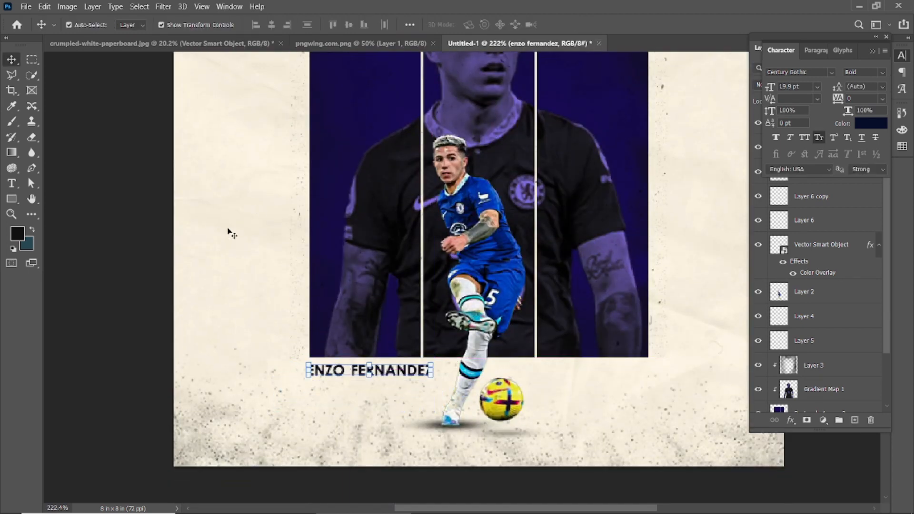
pyautogui.click(230, 230)
# Step: Change the word FERNANDEZ in the horizontal name to the Regular font style, leaving ENZO bold
pyautogui.scroll(-6, 626, 298)
pyautogui.scroll(6, 418, 397)
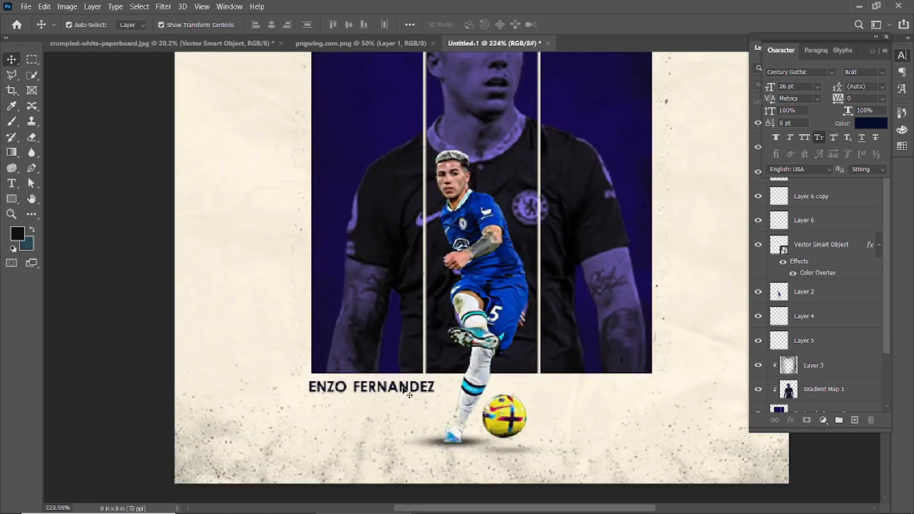
pyautogui.doubleClick(368, 391)
pyautogui.click(359, 387)
pyautogui.moveTo(353, 387); pyautogui.dragTo(436, 387)
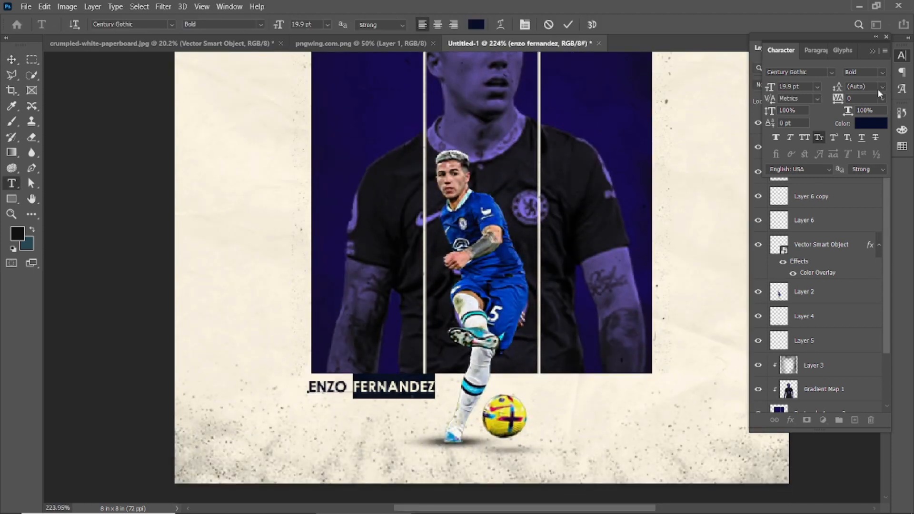
pyautogui.click(876, 73)
pyautogui.click(852, 89)
pyautogui.click(198, 238)
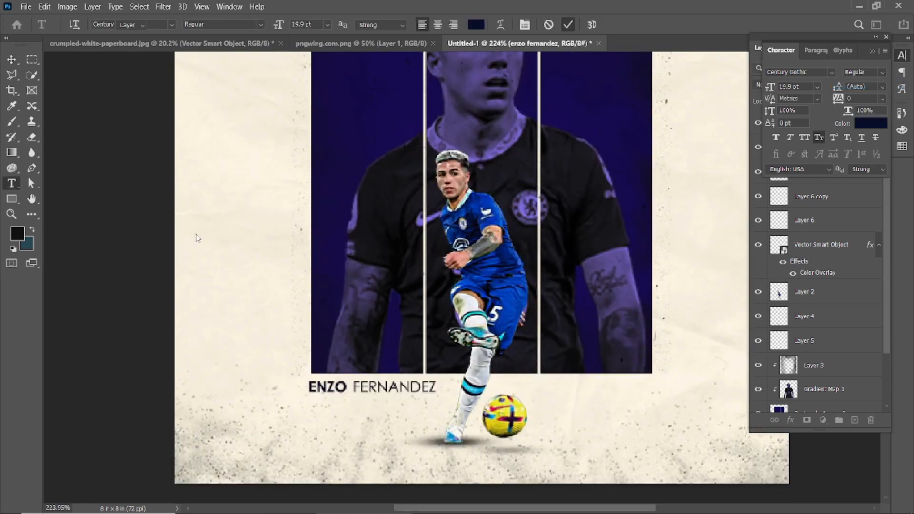
pyautogui.press('v')
# Step: Narrow the speckle texture beside the three bars so that its stray specks fall within the bars
pyautogui.scroll(-4, 249, 289)
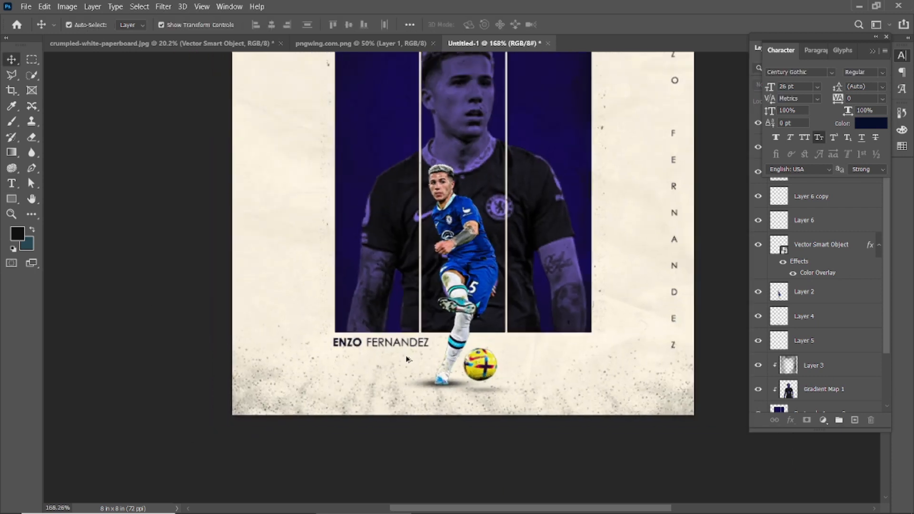
pyautogui.scroll(5, 342, 197)
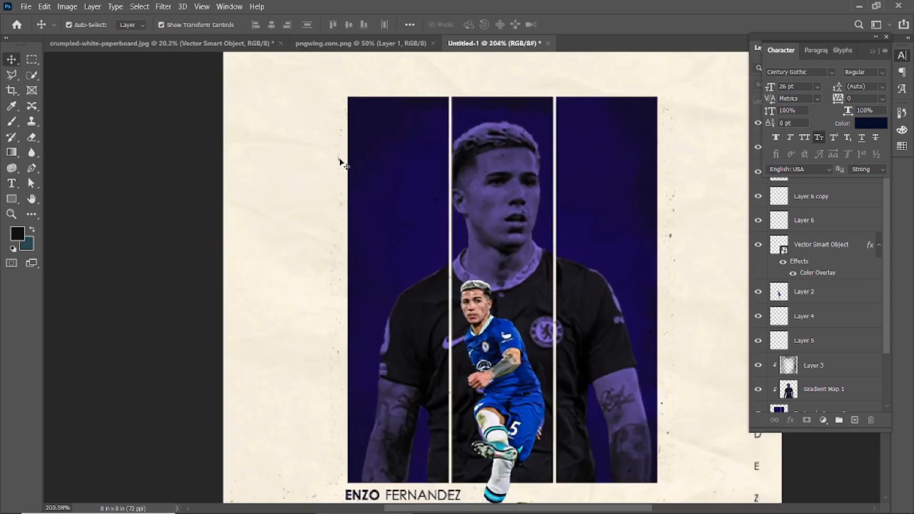
pyautogui.click(340, 160)
pyautogui.scroll(-1, 456, 261)
pyautogui.moveTo(655, 287); pyautogui.dragTo(637, 288)
pyautogui.click(569, 24)
pyautogui.click(164, 214)
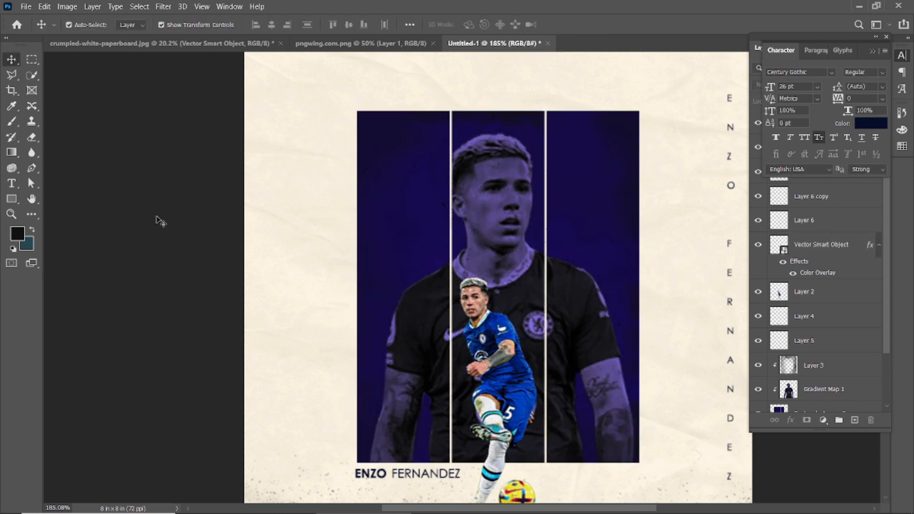
# Step: Draw a tiny circle about 3 px (0.04 in) wide on the paper beside the left bar's upper part
pyautogui.click(11, 199)
pyautogui.rightClick(11, 199)
pyautogui.click(51, 222)
pyautogui.scroll(20, 337, 147)
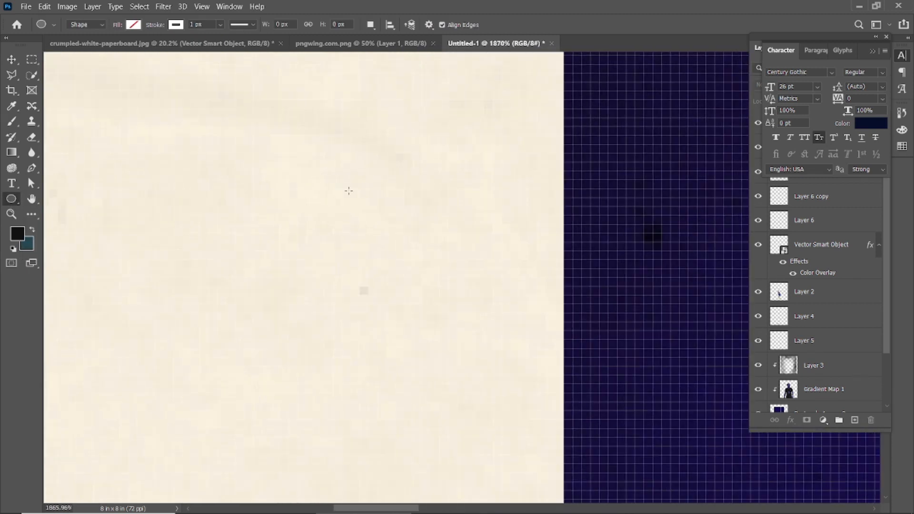
pyautogui.scroll(2, 348, 190)
pyautogui.keyDown('alt'); pyautogui.click(327, 198); pyautogui.keyUp('alt')
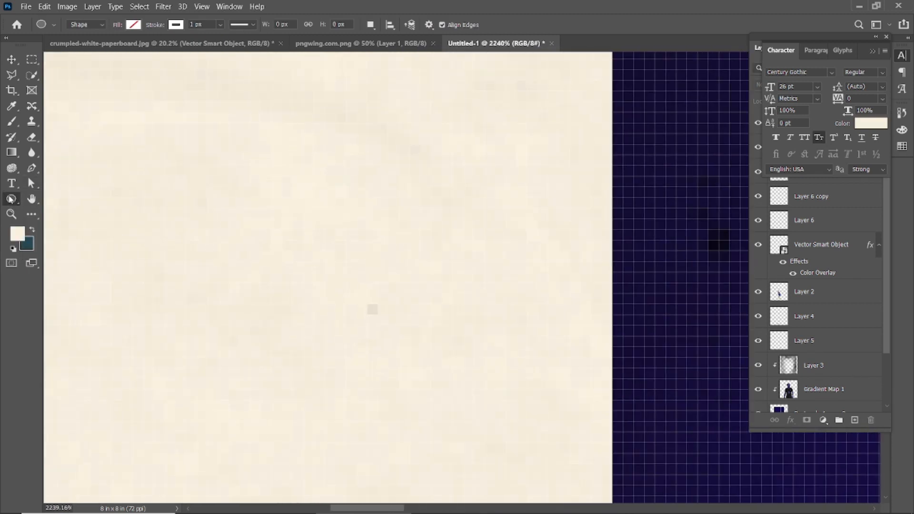
pyautogui.scroll(-10, 388, 240)
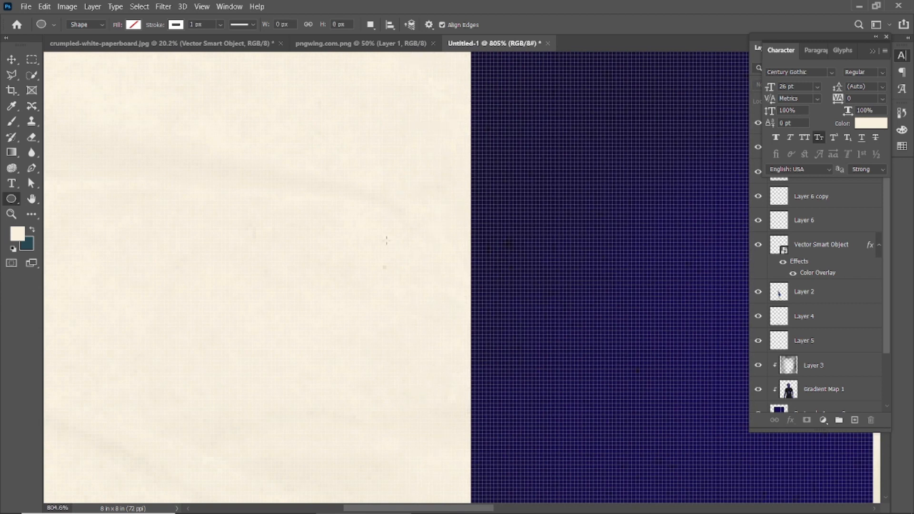
pyautogui.scroll(7, 311, 193)
pyautogui.moveTo(286, 205); pyautogui.dragTo(303, 227)
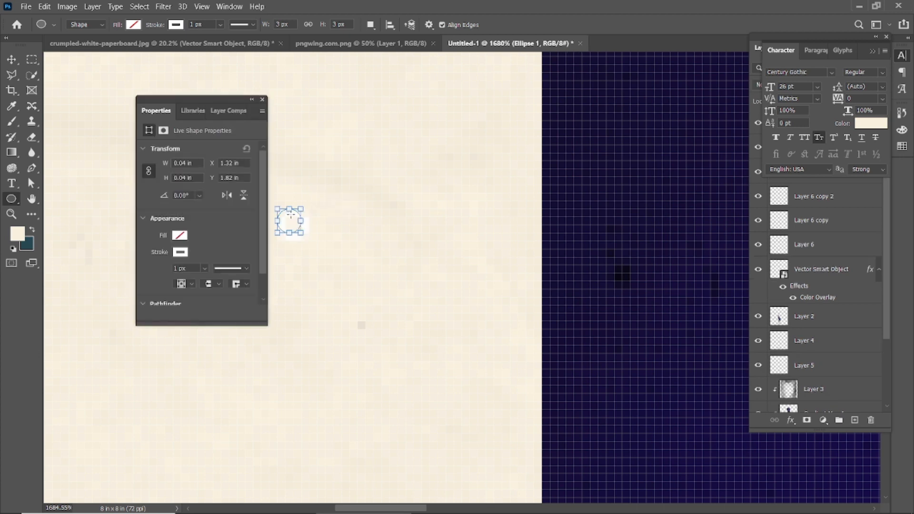
# Step: Remove the tiny circle's stroke and fill it with black
pyautogui.click(180, 252)
pyautogui.click(157, 278)
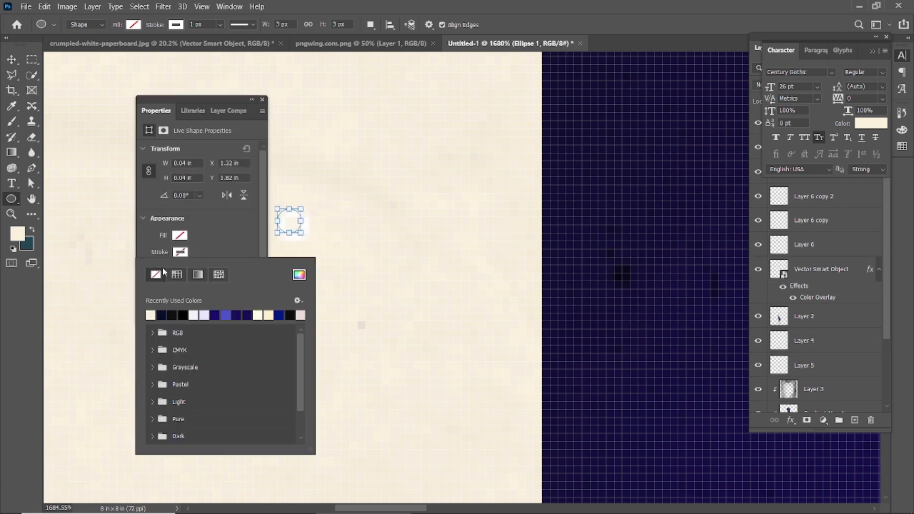
pyautogui.click(184, 299)
pyautogui.click(173, 298)
pyautogui.click(161, 299)
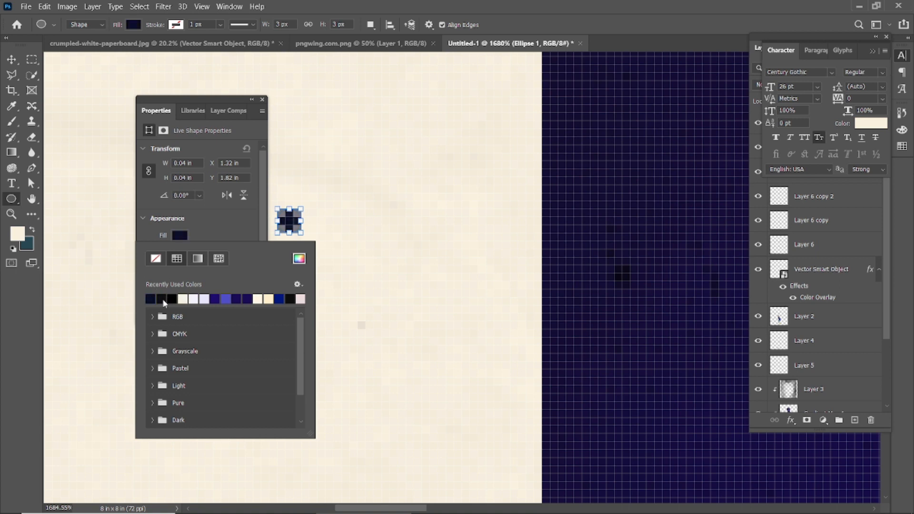
pyautogui.click(235, 298)
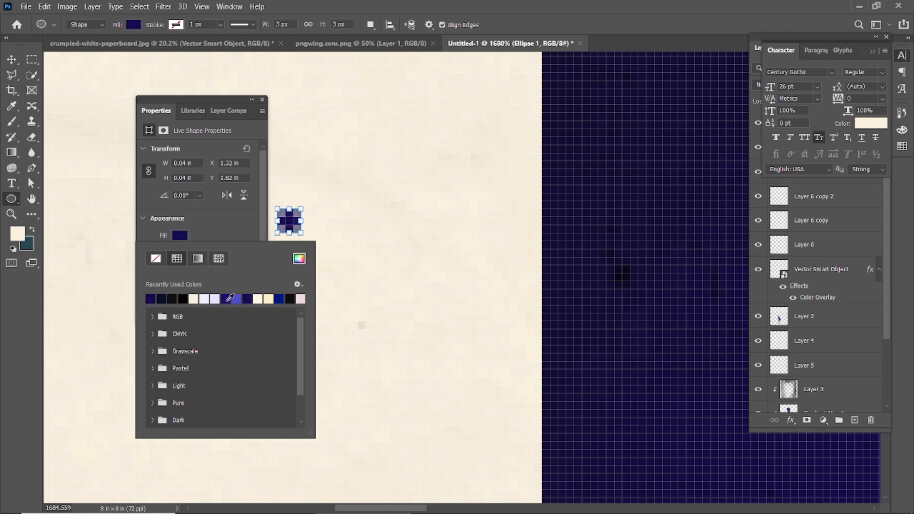
pyautogui.click(184, 299)
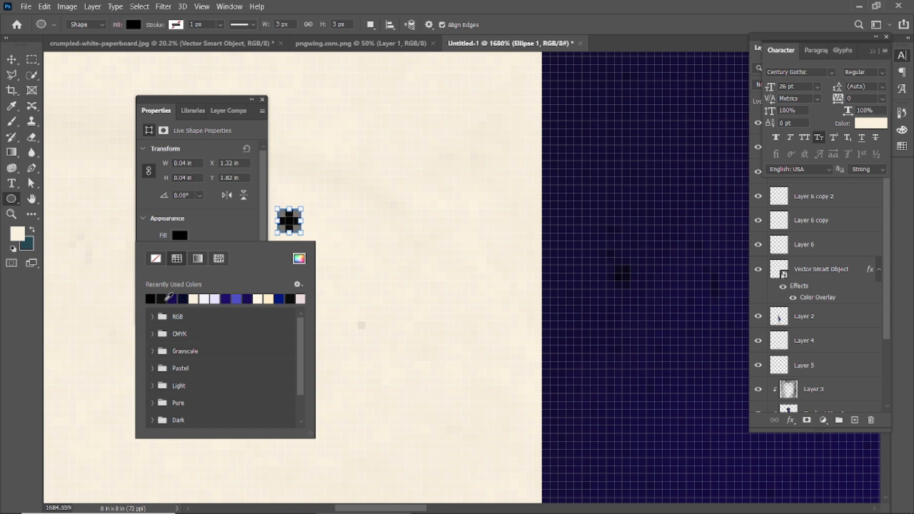
# Step: Change the tiny circle's fill from the recently used colours to dark navy
pyautogui.click(261, 99)
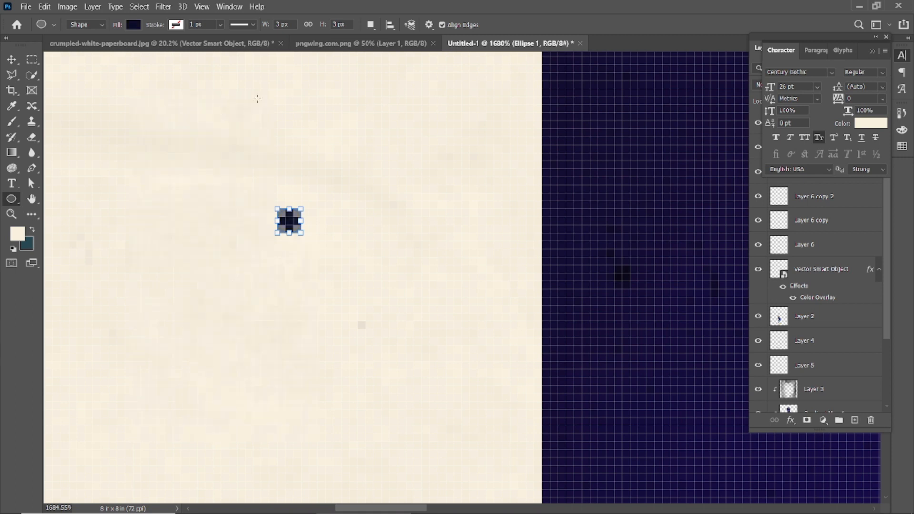
pyautogui.press('v')
pyautogui.scroll(-10, 361, 236)
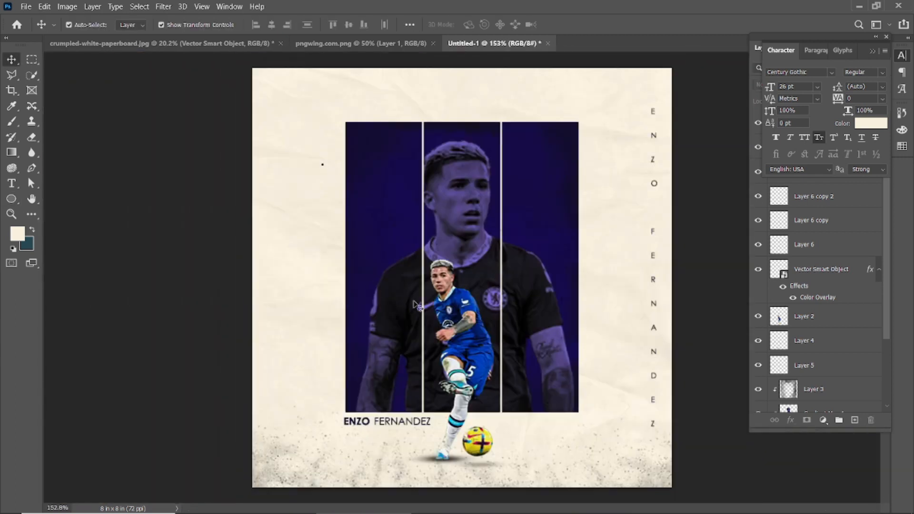
# Step: Enlarge the tiny navy circle beside the left bar slightly
pyautogui.scroll(5, 327, 179)
pyautogui.scroll(5, 327, 179)
pyautogui.hotkey('ctrl', 't')
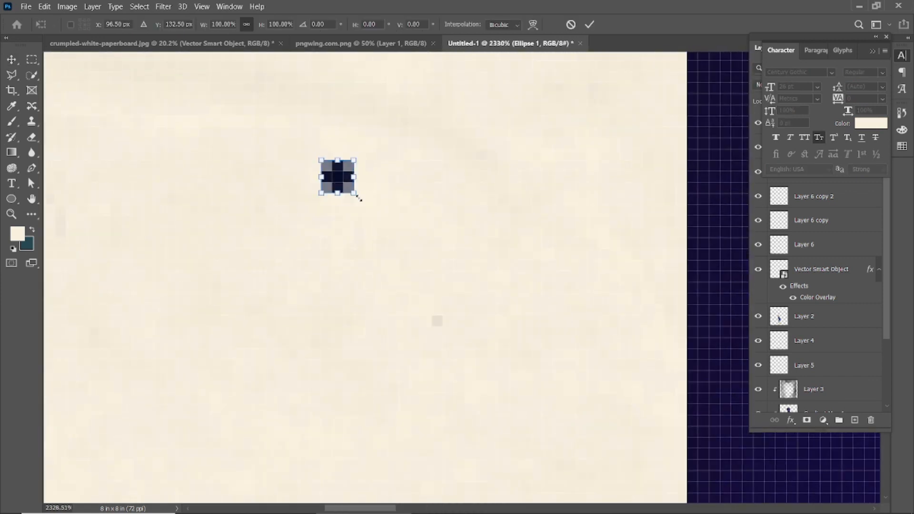
pyautogui.click(589, 25)
pyautogui.scroll(-4, 390, 289)
pyautogui.scroll(-1, 432, 194)
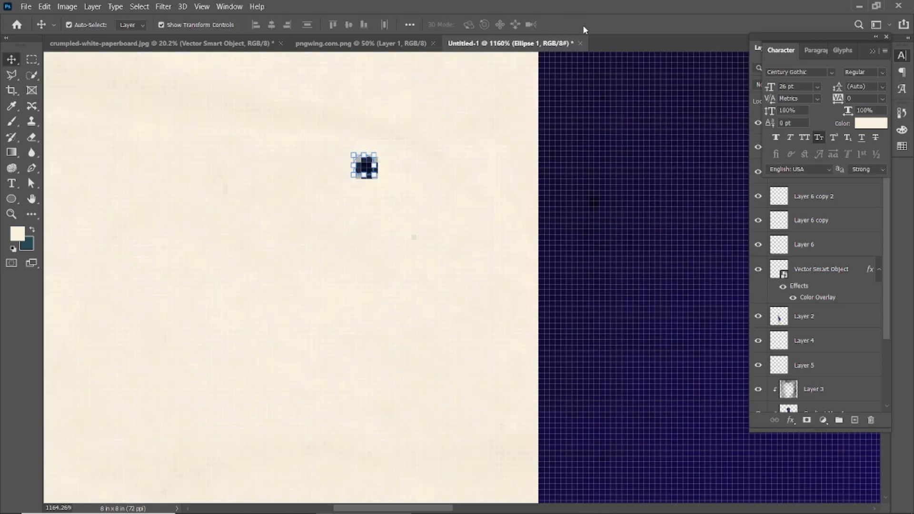
pyautogui.click(407, 307)
pyautogui.scroll(-3, 407, 307)
pyautogui.scroll(-8, 407, 307)
pyautogui.click(230, 296)
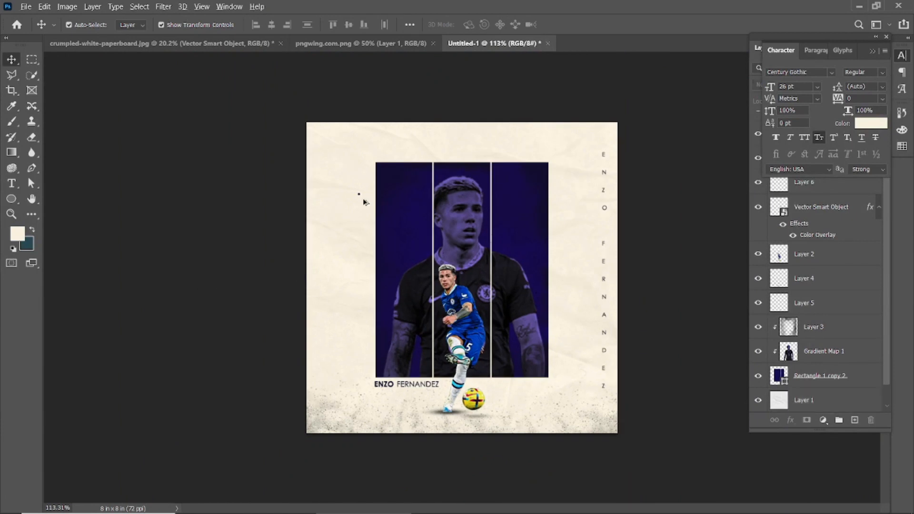
# Step: Scale the tiny navy circle back down slightly and shift it a little farther from the left bar
pyautogui.scroll(7, 298, 133)
pyautogui.scroll(4, 298, 133)
pyautogui.click(320, 127)
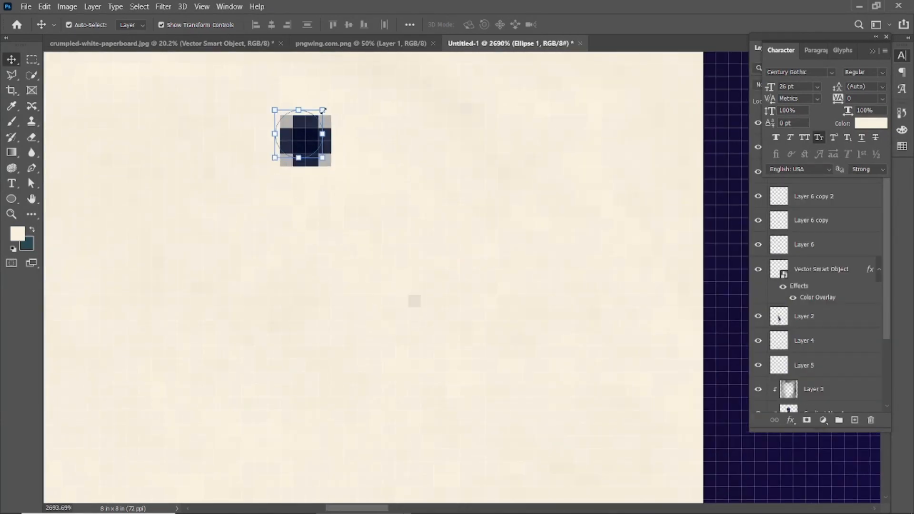
pyautogui.hotkey('ctrl', 't')
pyautogui.moveTo(313, 122); pyautogui.dragTo(317, 116)
pyautogui.click(589, 25)
pyautogui.click(465, 243)
pyautogui.scroll(-8, 465, 245)
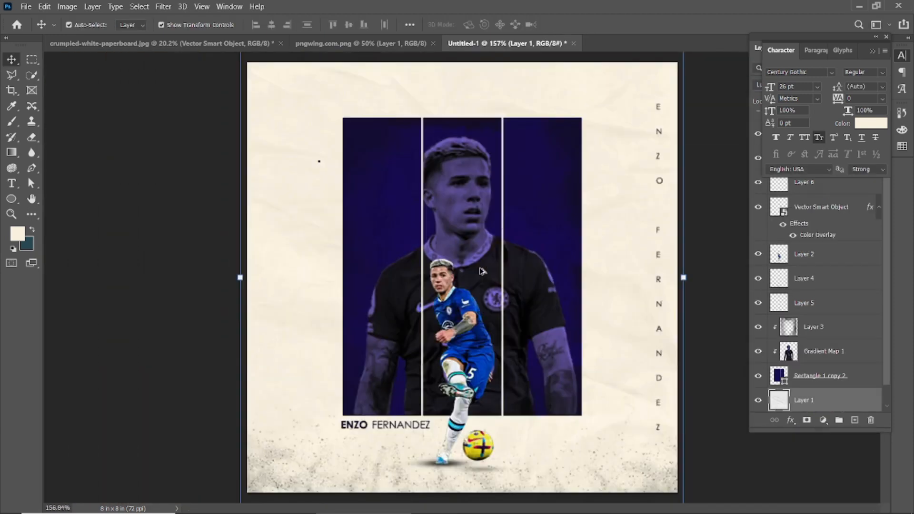
pyautogui.scroll(4, 324, 149)
pyautogui.scroll(2, 325, 149)
pyautogui.moveTo(313, 176)
pyautogui.mouseDown()
pyautogui.moveTo(296, 179)
pyautogui.moveTo(330, 180)
pyautogui.mouseUp()
pyautogui.hotkey('ctrl', 'z')
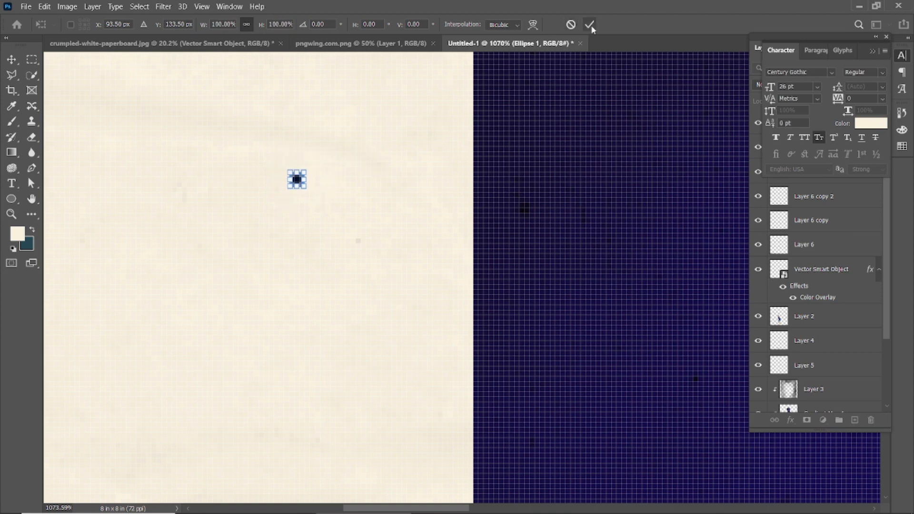
pyautogui.click(589, 25)
# Step: Duplicate the tiny circle three times to form an evenly spaced horizontal row of four dots reaching the left bar
pyautogui.click(872, 51)
pyautogui.moveTo(838, 137); pyautogui.dragTo(854, 420)
pyautogui.hotkey('ctrl', 't')
pyautogui.moveTo(296, 181); pyautogui.dragTo(349, 182)
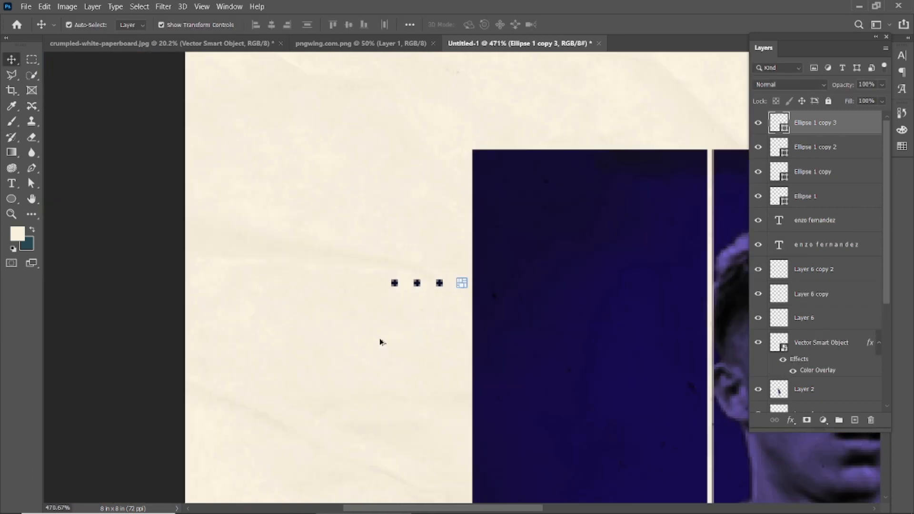
pyautogui.scroll(-5, 381, 342)
# Step: Lock the paper background Layer 1 and the clipped Layer 3 against changes
pyautogui.moveTo(185, 246); pyautogui.dragTo(330, 375)
pyautogui.click(828, 100)
pyautogui.click(177, 281)
pyautogui.scroll(-9, 252, 301)
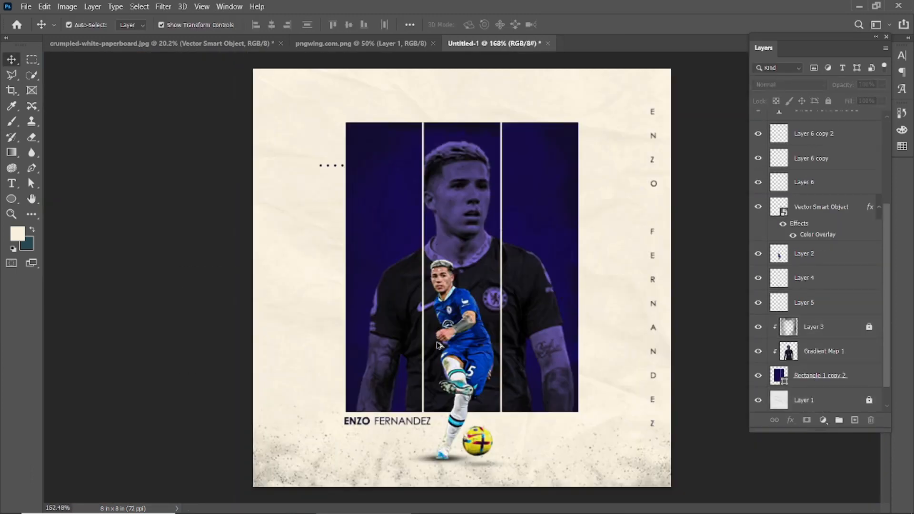
# Step: Duplicate the row of four dots just below it, offset sideways by half the dot spacing
pyautogui.scroll(15, 382, 209)
pyautogui.moveTo(242, 127); pyautogui.dragTo(373, 189)
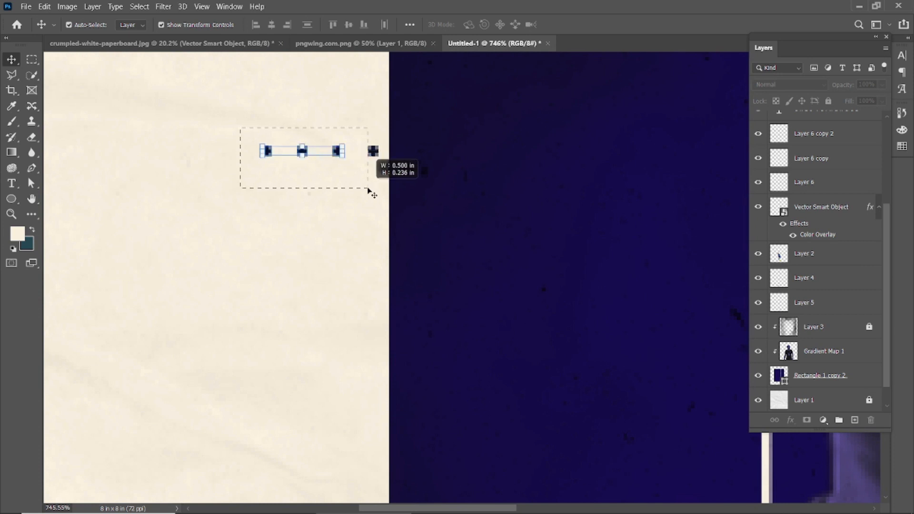
pyautogui.moveTo(338, 164); pyautogui.dragTo(359, 181)
pyautogui.scroll(5, 280, 184)
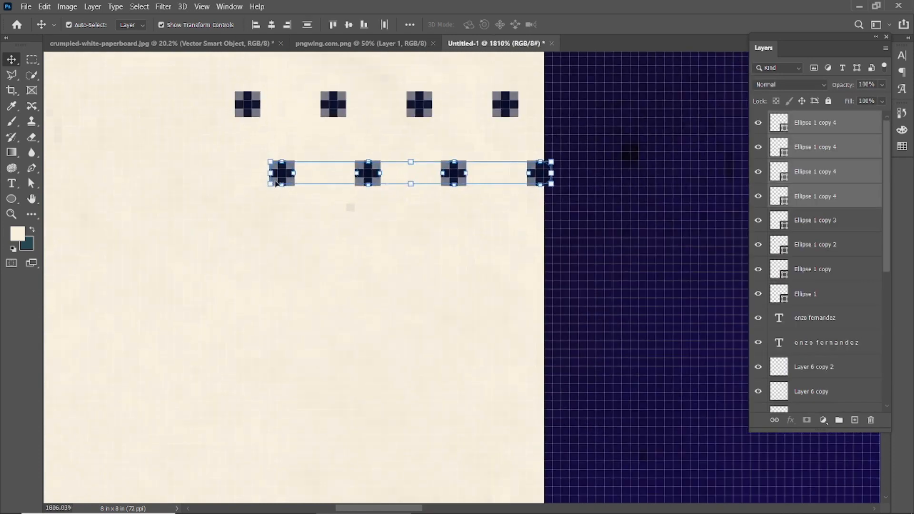
# Step: Lower the four dots of the staggered second row to 82% opacity and 80% fill
pyautogui.click(205, 219)
pyautogui.scroll(-3, 255, 245)
pyautogui.moveTo(241, 187); pyautogui.dragTo(432, 218)
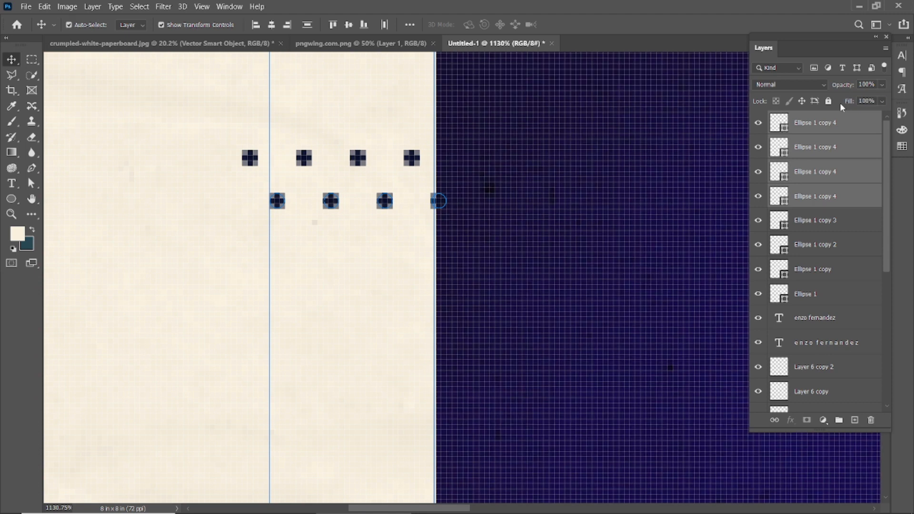
pyautogui.click(226, 221)
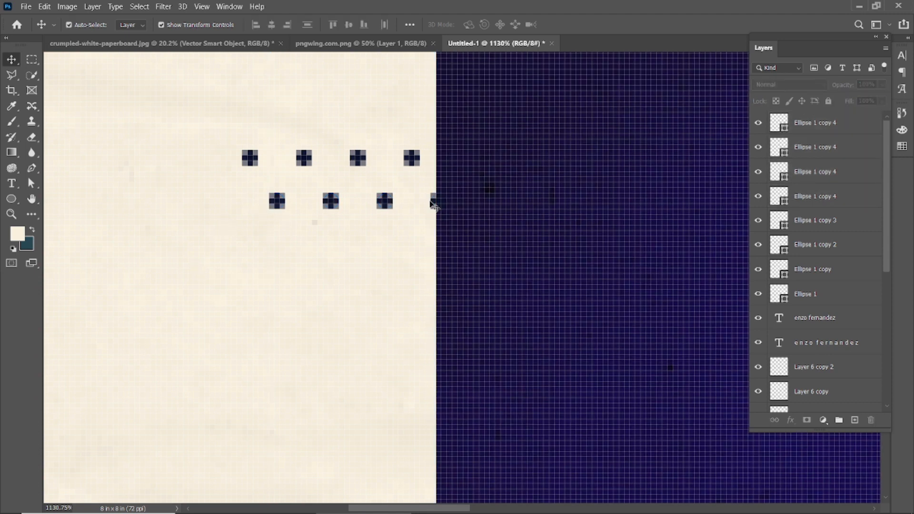
pyautogui.scroll(3, 436, 209)
pyautogui.click(811, 130)
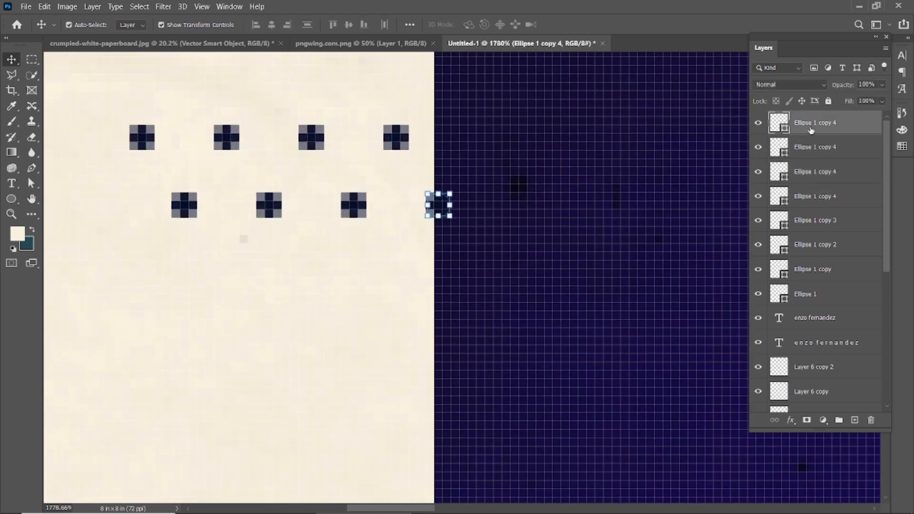
pyautogui.keyDown('shift'); pyautogui.click(353, 205); pyautogui.keyUp('shift')
pyautogui.keyDown('shift'); pyautogui.click(269, 205); pyautogui.keyUp('shift')
pyautogui.keyDown('shift'); pyautogui.click(184, 204); pyautogui.keyUp('shift')
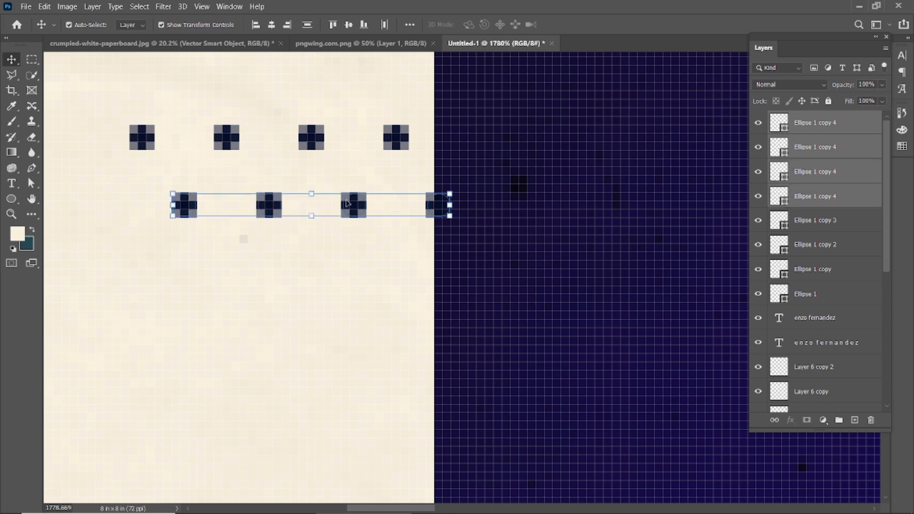
pyautogui.moveTo(853, 104); pyautogui.dragTo(839, 90)
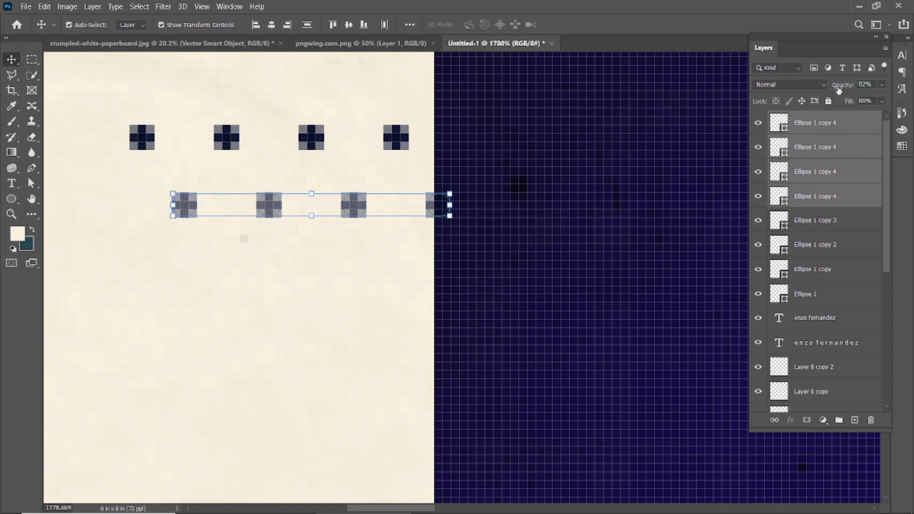
# Step: Group the four lower-row dots and the four upper-row dots into separate layer groups
pyautogui.hotkey('ctrl', 'g')
pyautogui.click(830, 137)
pyautogui.keyDown('shift'); pyautogui.click(825, 212); pyautogui.keyUp('shift')
pyautogui.hotkey('ctrl', 'g')
pyautogui.click(272, 287)
pyautogui.scroll(-5, 298, 281)
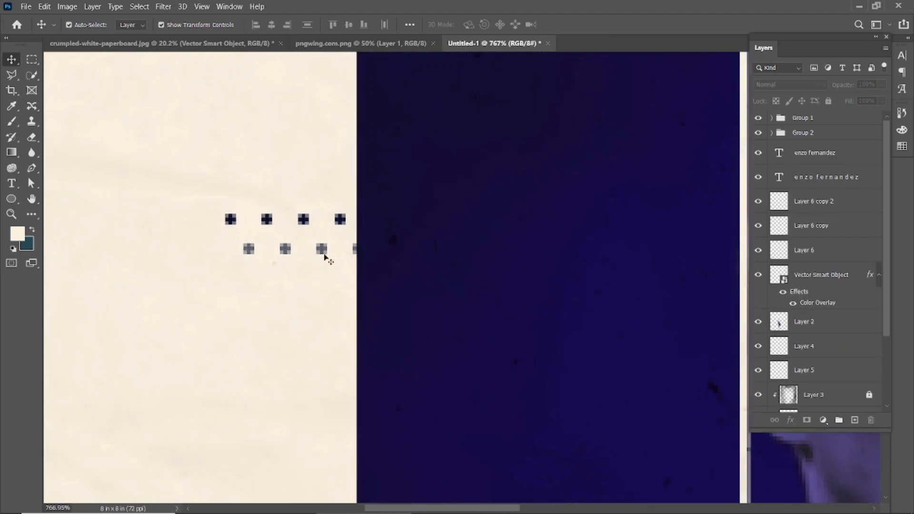
# Step: Try to place a copy of the grouped upper dot row below it
pyautogui.click(805, 119)
pyautogui.click(805, 134)
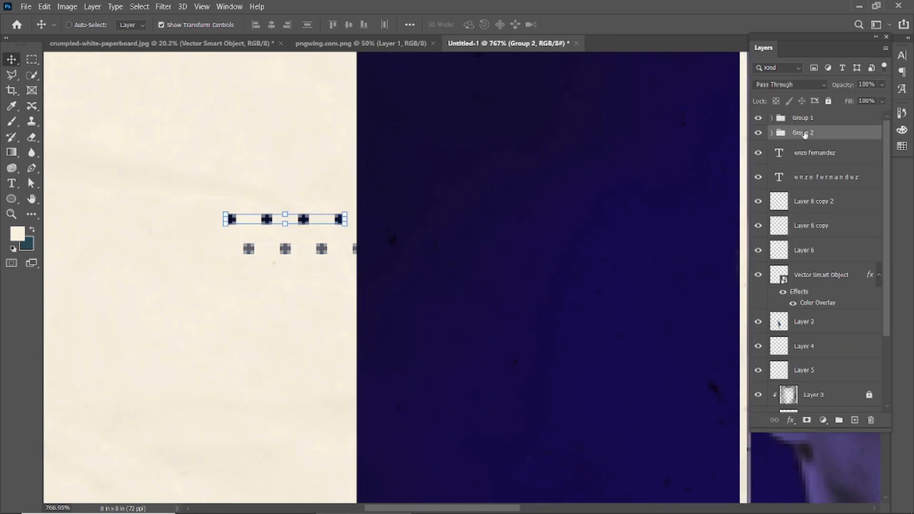
pyautogui.hotkey('ctrl', 't')
pyautogui.moveTo(269, 220); pyautogui.dragTo(251, 273)
pyautogui.scroll(3, 251, 247)
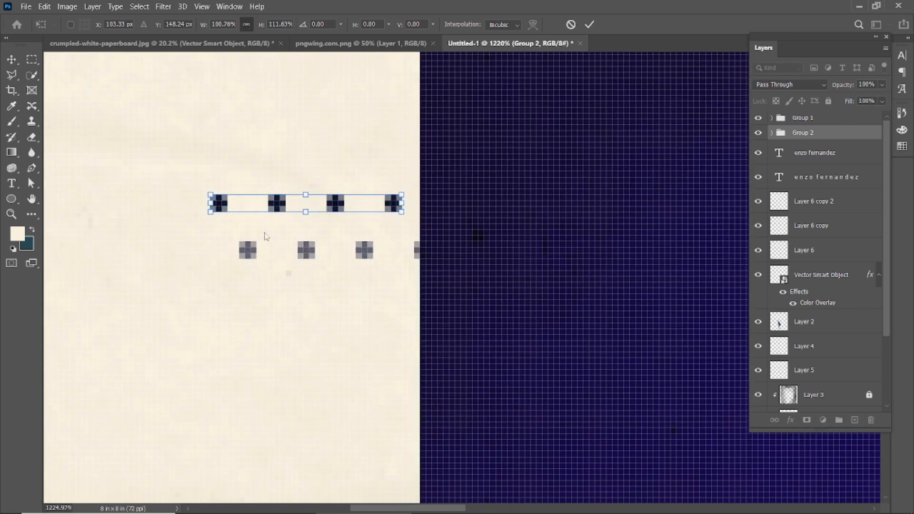
pyautogui.click(590, 24)
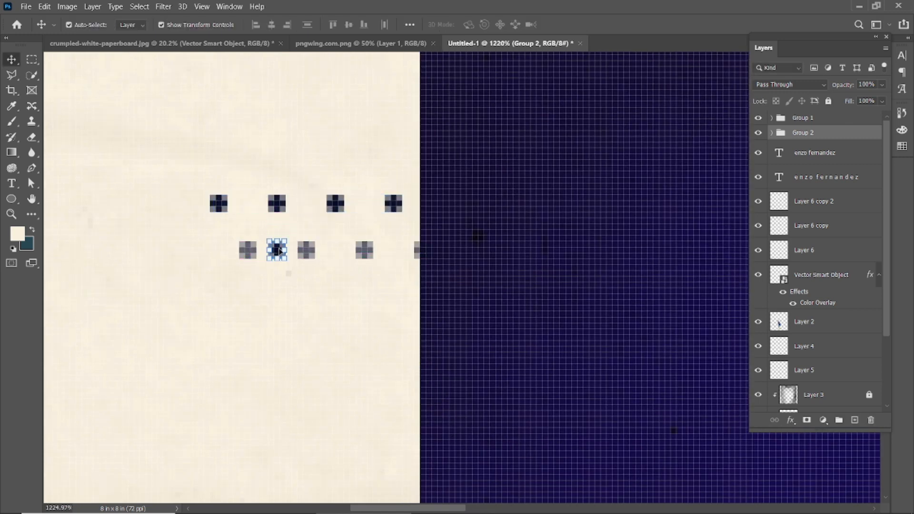
# Step: Merge the four upper-row dot shapes inside Group 2 into one shape layer
pyautogui.click(772, 133)
pyautogui.click(773, 133)
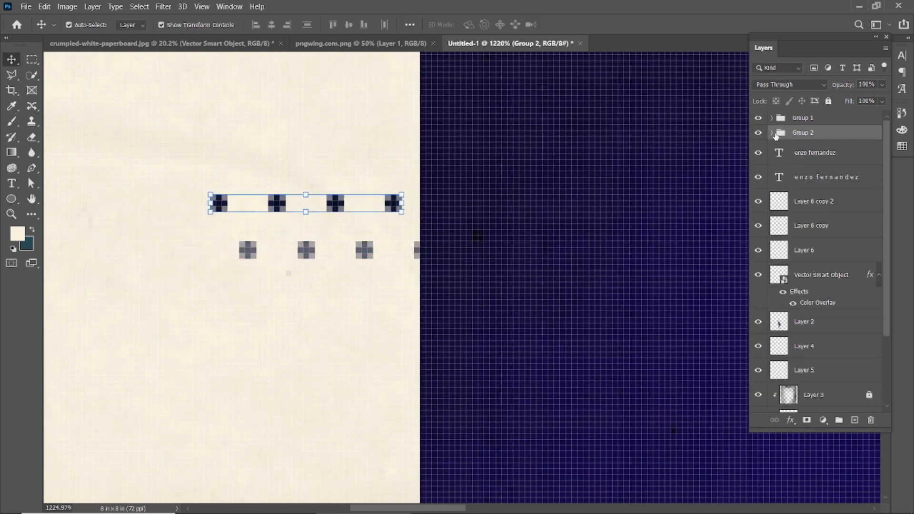
pyautogui.click(772, 133)
pyautogui.click(819, 152)
pyautogui.keyDown('shift'); pyautogui.click(821, 228); pyautogui.keyUp('shift')
pyautogui.rightClick(828, 160)
pyautogui.click(807, 177)
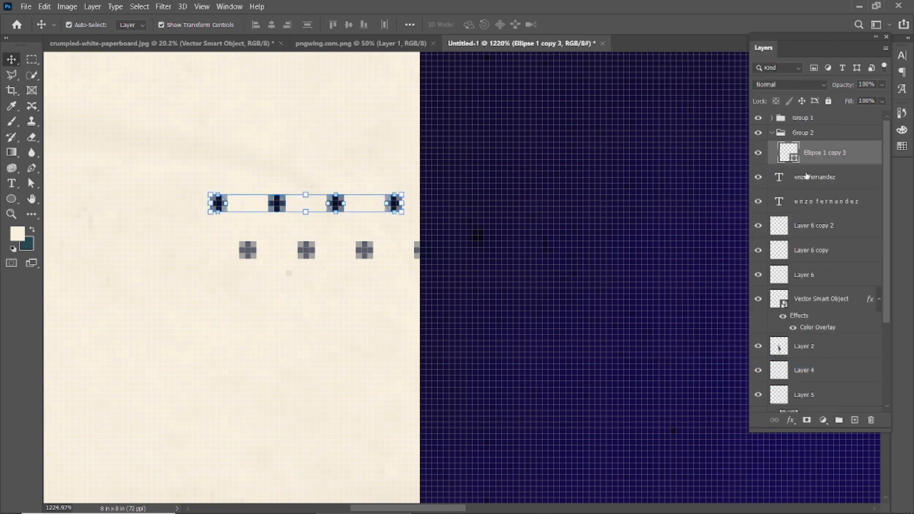
# Step: Merge the four faded lower-row dot shapes inside Group 1 into one shape layer
pyautogui.click(789, 122)
pyautogui.click(771, 118)
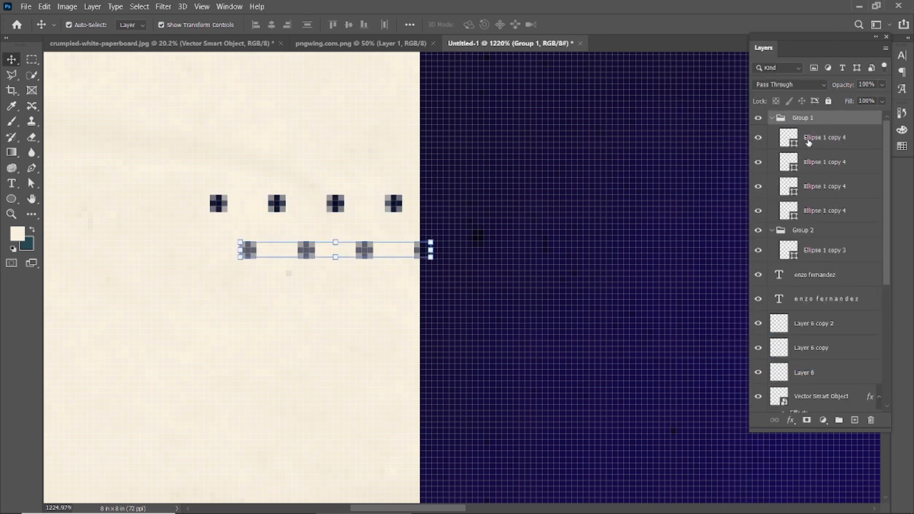
pyautogui.click(819, 138)
pyautogui.keyDown('shift'); pyautogui.click(819, 210); pyautogui.keyUp('shift')
pyautogui.rightClick(828, 210)
pyautogui.click(781, 178)
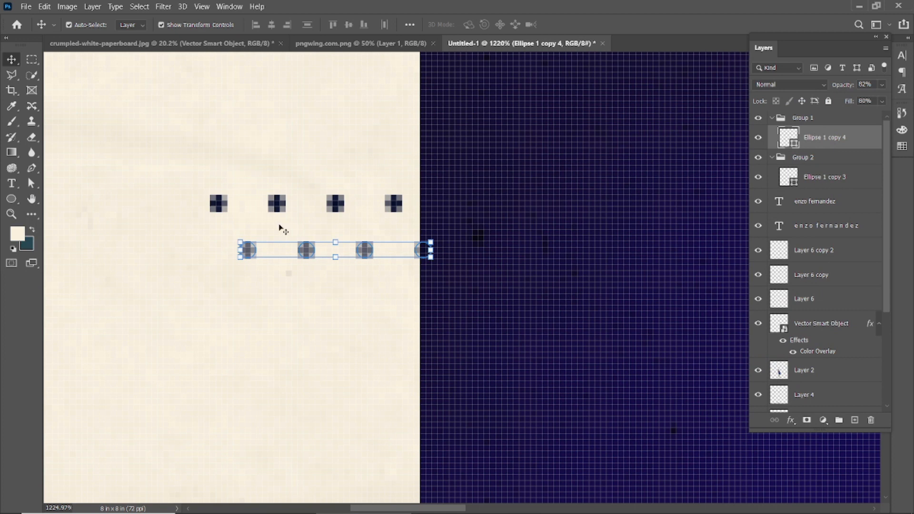
pyautogui.click(277, 205)
pyautogui.click(277, 206)
pyautogui.moveTo(277, 205); pyautogui.dragTo(277, 245)
pyautogui.hotkey('ctrl', 'z')
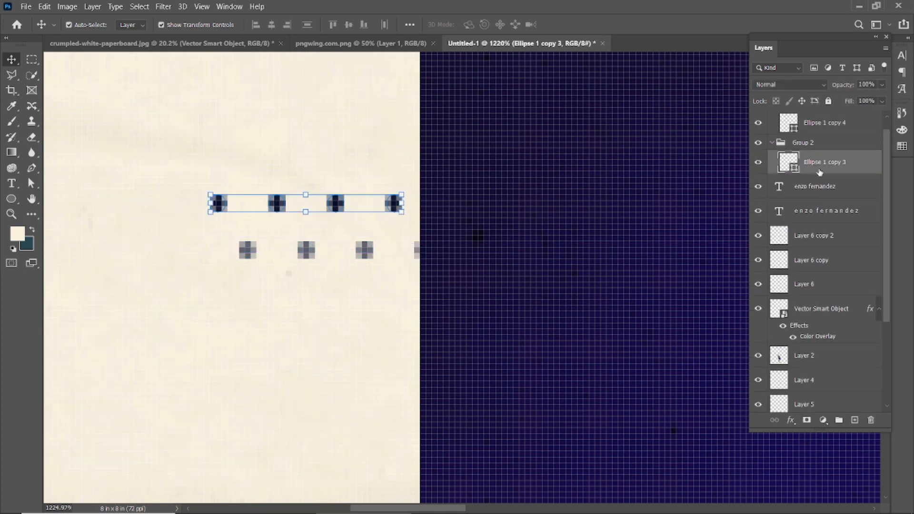
# Step: Duplicate the two staggered dot rows downward to build a twelve-row dot pattern along the left bar's edge
pyautogui.hotkey('ctrl', 'j')
pyautogui.moveTo(281, 207); pyautogui.dragTo(282, 292)
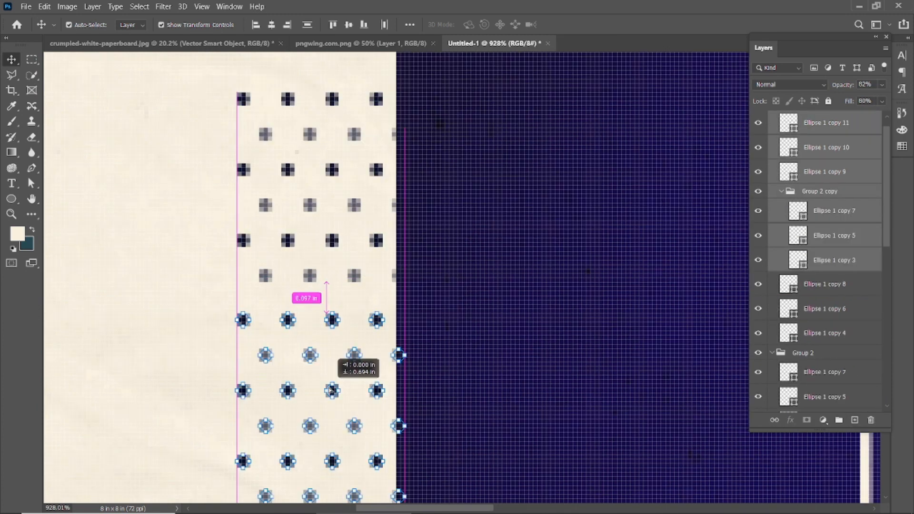
pyautogui.click(177, 277)
pyautogui.scroll(-3, 314, 249)
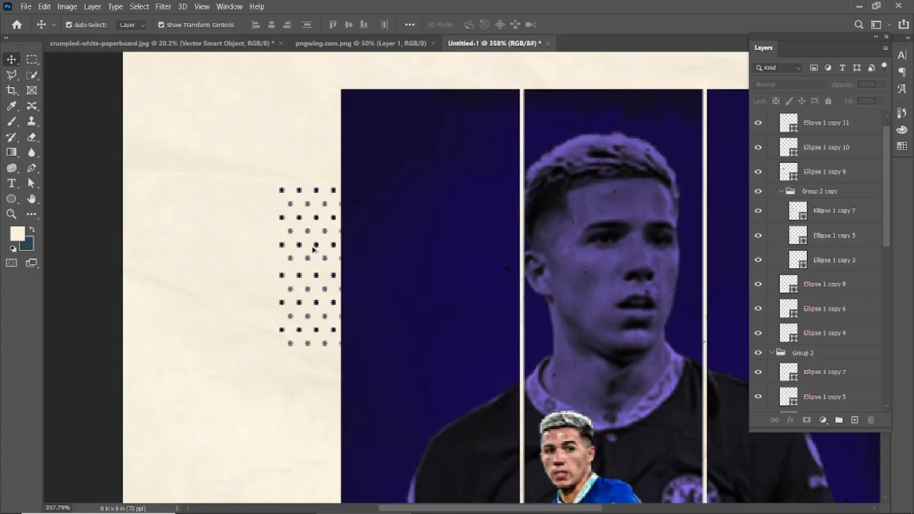
pyautogui.scroll(-4, 314, 249)
# Step: Select all the dot-row layers of the pattern and lower their opacity to 74%
pyautogui.click(833, 123)
pyautogui.scroll(-5, 834, 143)
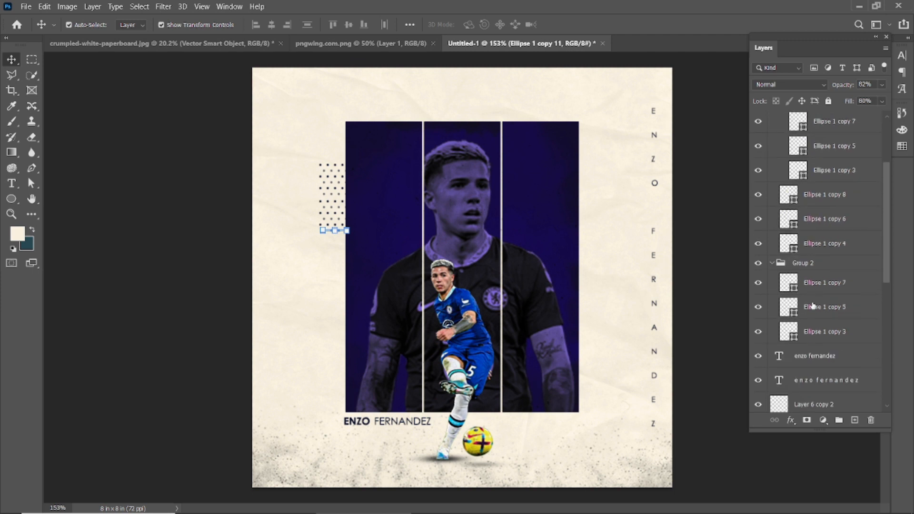
pyautogui.keyDown('shift'); pyautogui.click(785, 287); pyautogui.keyUp('shift')
pyautogui.scroll(4, 341, 199)
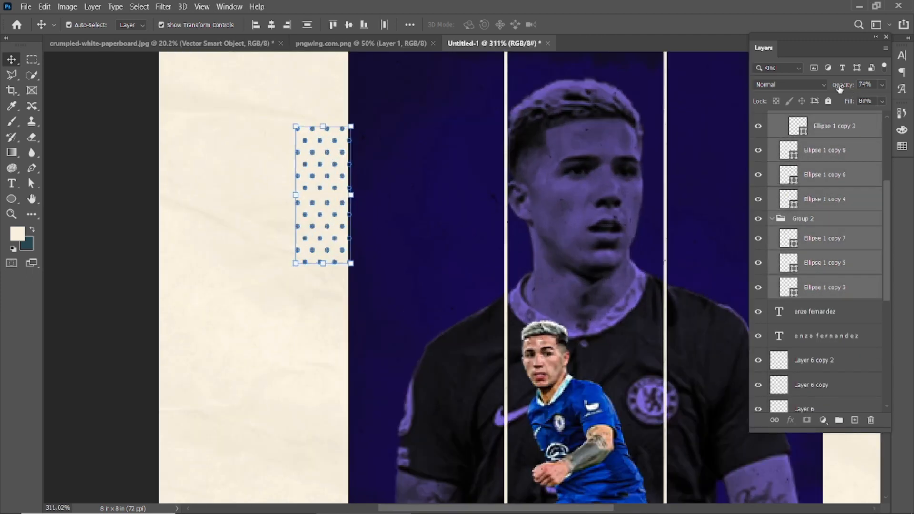
pyautogui.click(118, 195)
# Step: Duplicate the whole dot pattern as a group and place the copy at the poster's lower right, just left of the vertical name
pyautogui.scroll(-3, 242, 219)
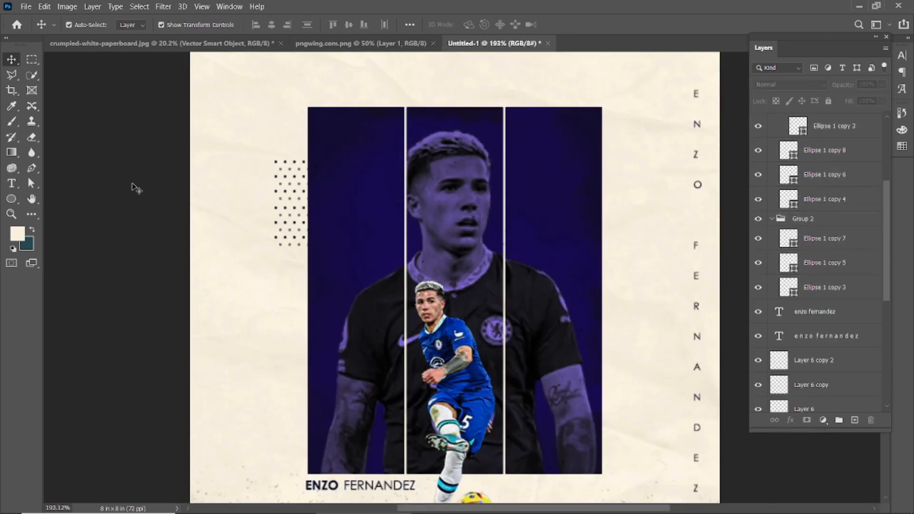
pyautogui.scroll(-1, 224, 225)
pyautogui.scroll(3, 224, 225)
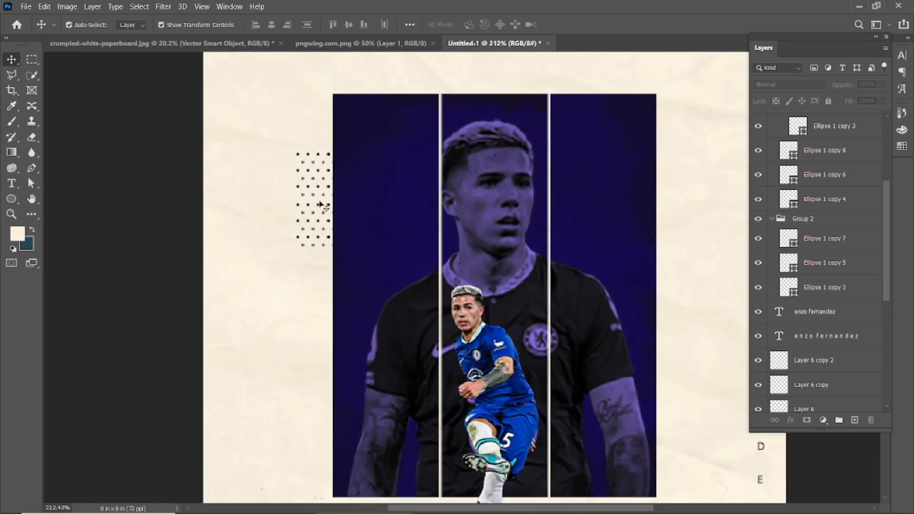
pyautogui.scroll(4, 842, 143)
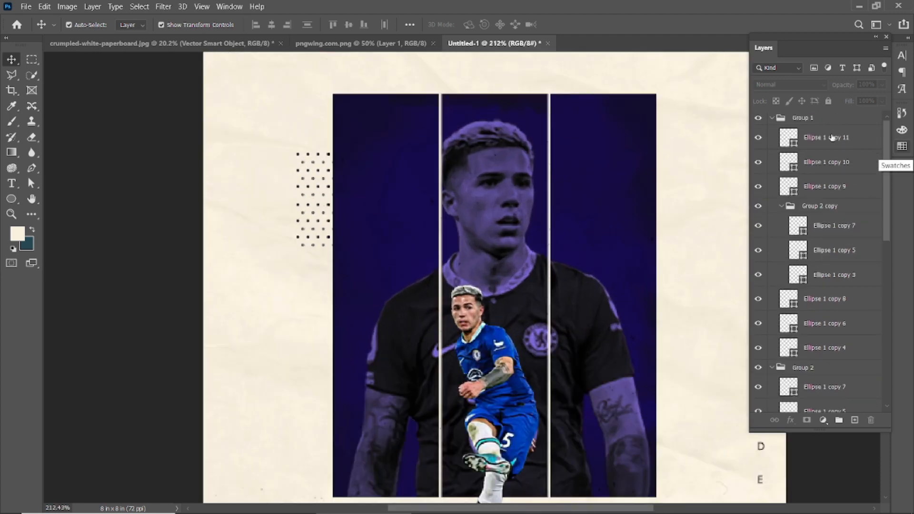
pyautogui.click(832, 138)
pyautogui.scroll(-4, 835, 267)
pyautogui.keyDown('shift'); pyautogui.click(835, 259); pyautogui.keyUp('shift')
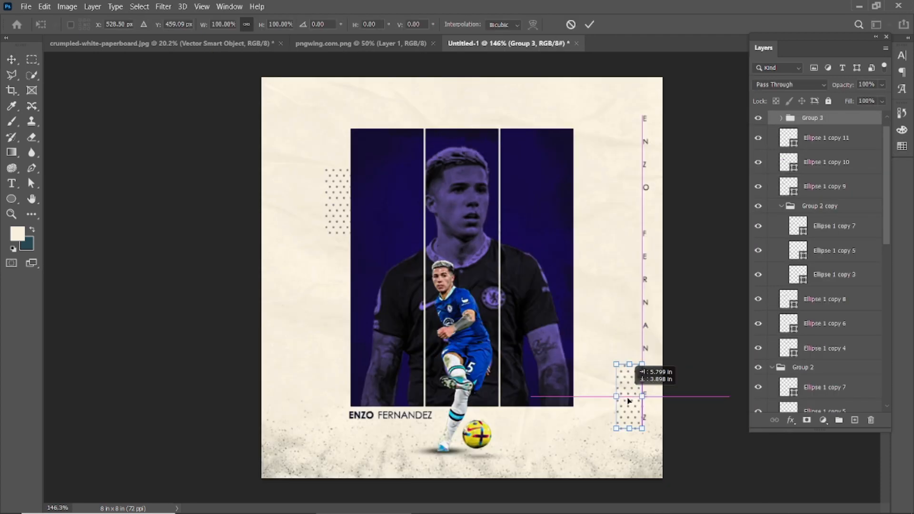
pyautogui.moveTo(626, 399); pyautogui.dragTo(613, 396)
pyautogui.click(710, 218)
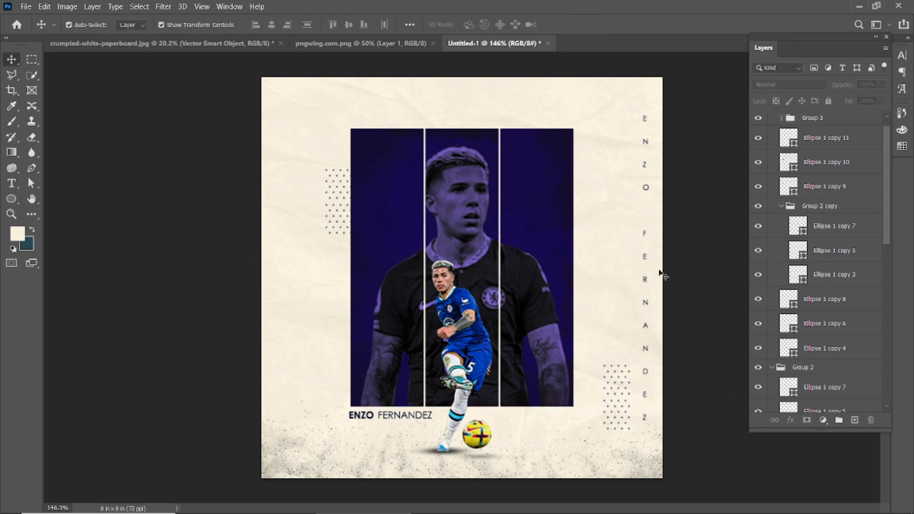
pyautogui.click(841, 143)
pyautogui.scroll(-3, 845, 228)
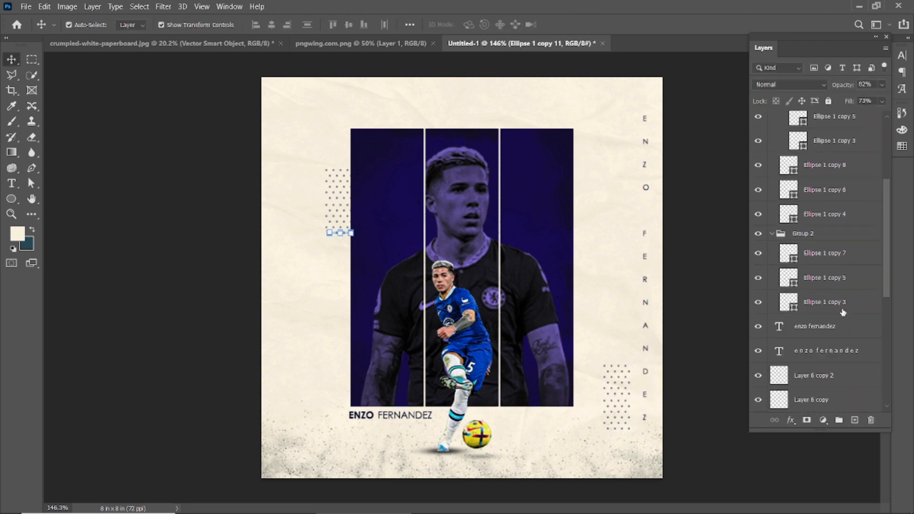
pyautogui.keyDown('shift'); pyautogui.click(843, 307); pyautogui.keyUp('shift')
pyautogui.scroll(1, 319, 219)
pyautogui.moveTo(327, 185); pyautogui.dragTo(320, 164)
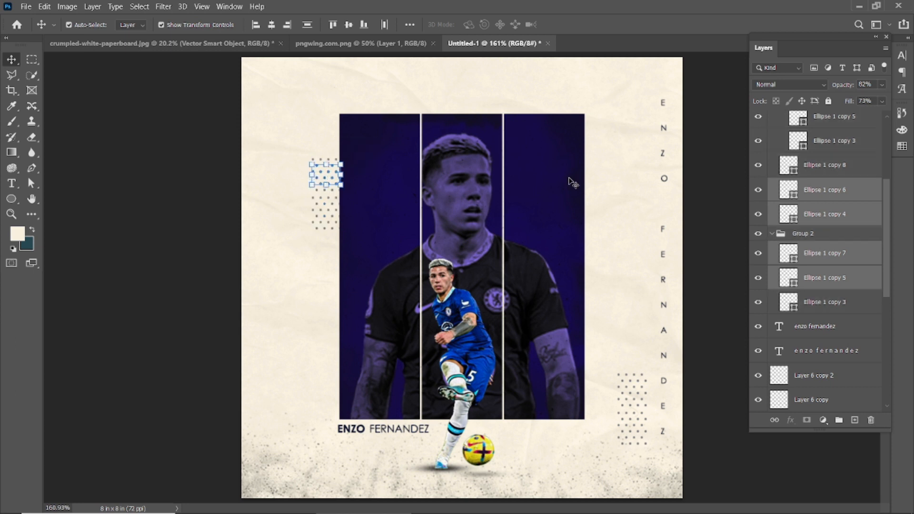
pyautogui.click(832, 195)
pyautogui.scroll(3, 831, 196)
pyautogui.scroll(2, 824, 184)
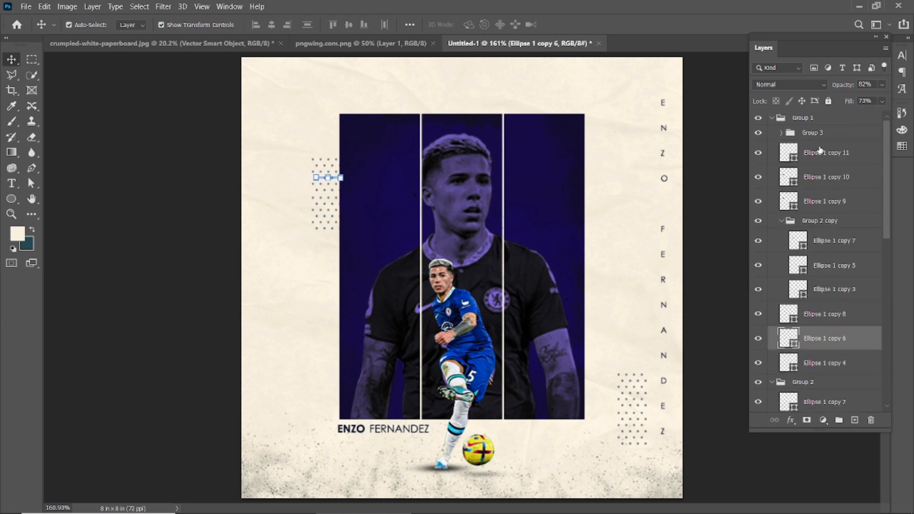
# Step: Move Group 3 out of Group 1 to the top of the layer stack and collapse it
pyautogui.click(780, 133)
pyautogui.click(759, 122)
pyautogui.click(760, 121)
pyautogui.click(759, 121)
pyautogui.click(824, 118)
pyautogui.hotkey('ctrl', 'shift', 'g')
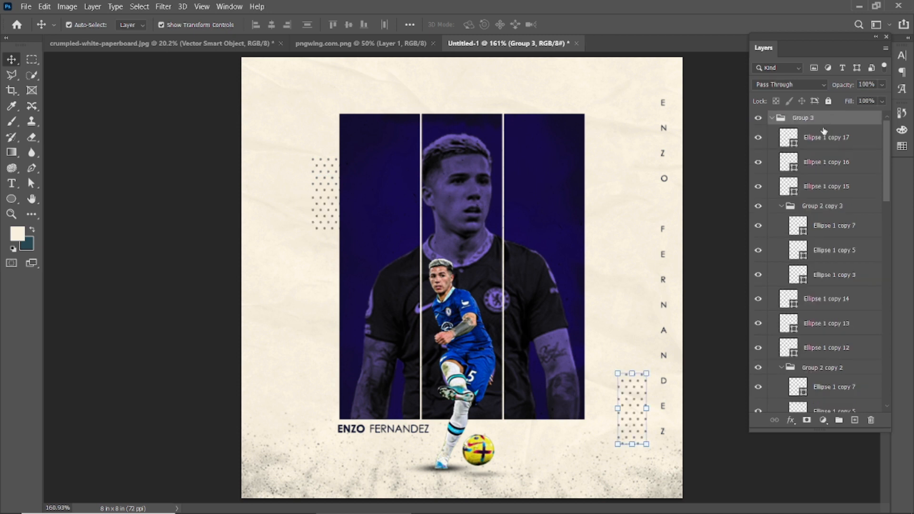
pyautogui.click(827, 143)
pyautogui.click(772, 118)
# Step: Select all the dot rows of the left pattern and move them up together, close to the top of the left bar
pyautogui.click(828, 155)
pyautogui.scroll(-2, 827, 250)
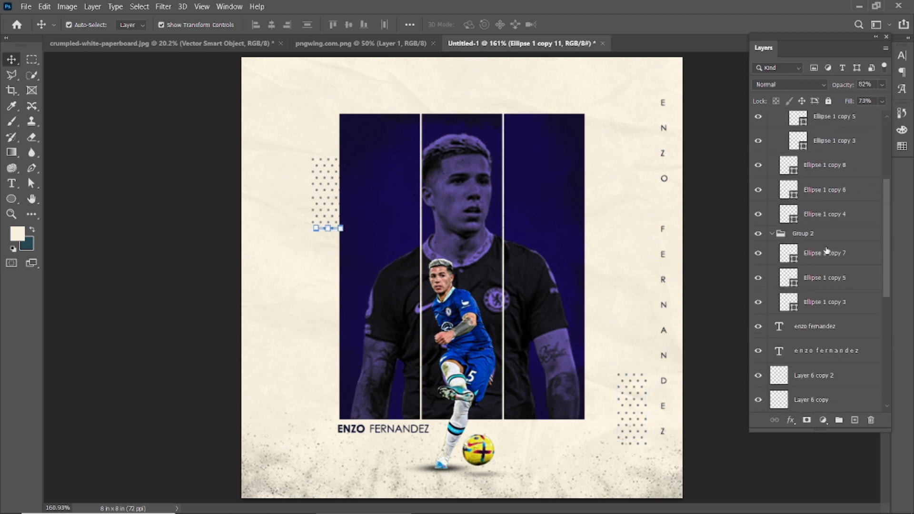
pyautogui.scroll(-3, 827, 250)
pyautogui.keyDown('shift'); pyautogui.click(827, 227); pyautogui.keyUp('shift')
pyautogui.hotkey('ctrl', 't')
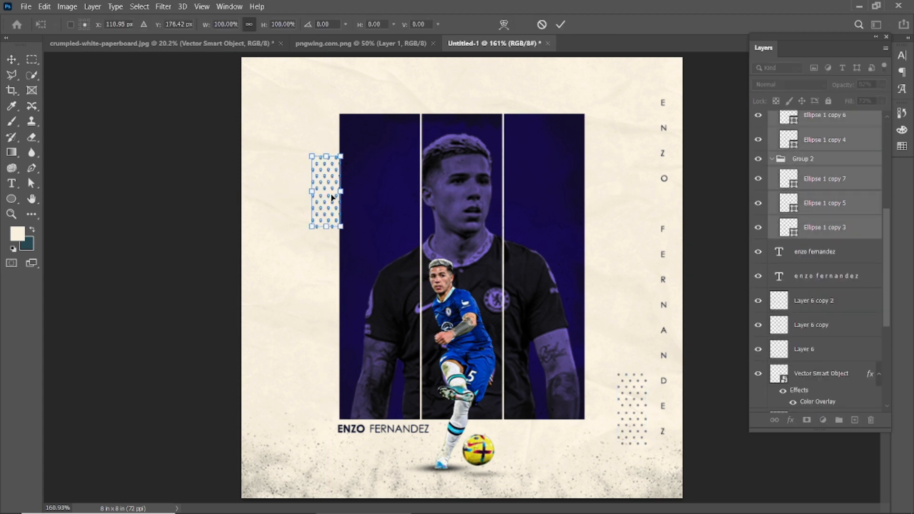
pyautogui.scroll(3, 322, 173)
pyautogui.moveTo(321, 170); pyautogui.dragTo(322, 118)
pyautogui.click(560, 24)
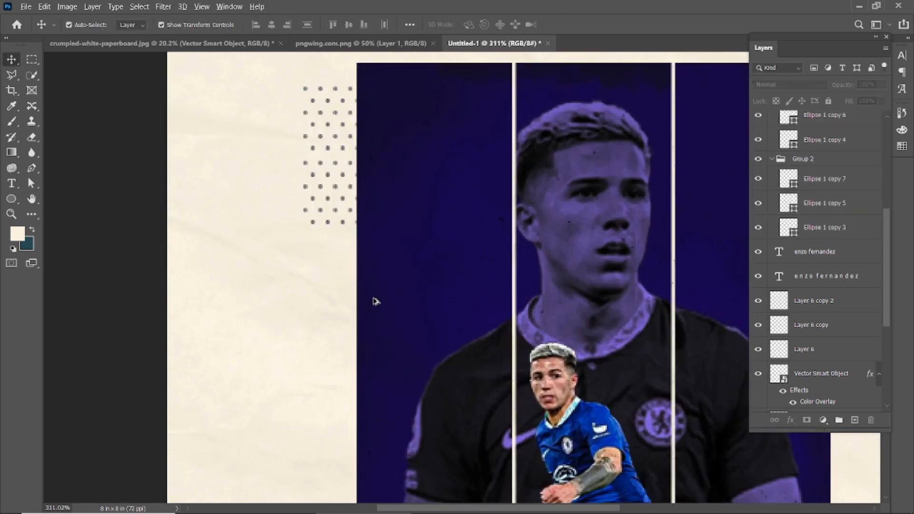
pyautogui.scroll(-4, 373, 301)
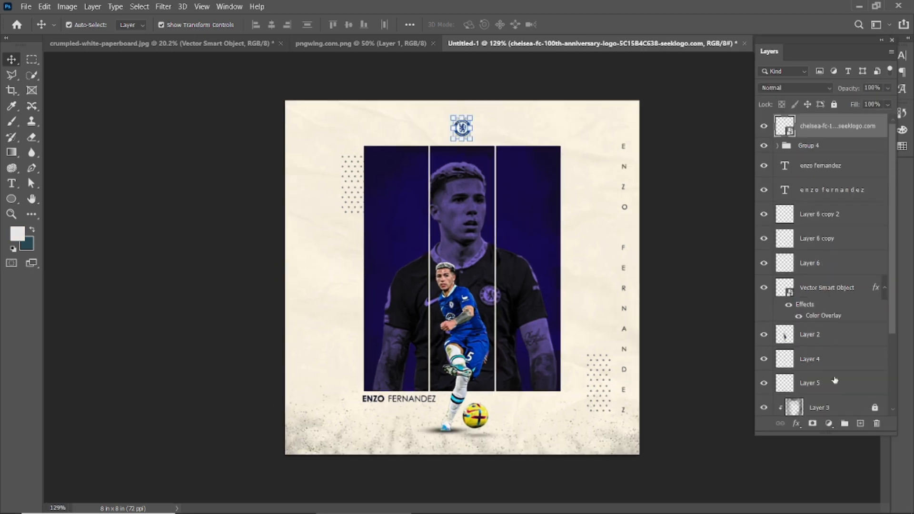
# Step: On a new layer above the Chelsea logo, paint soft near-black shading along the poster's bottom edge with a 600 px brush
pyautogui.click(861, 423)
pyautogui.press('b')
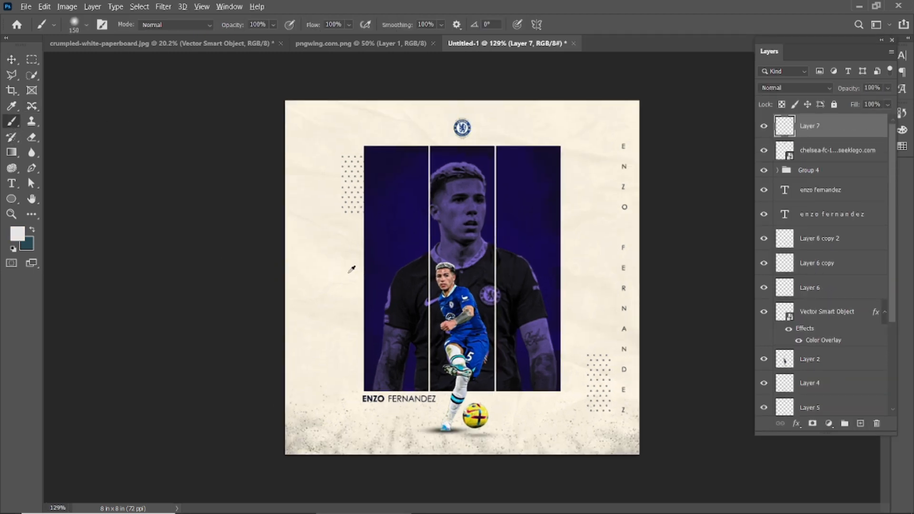
pyautogui.scroll(-3, 351, 270)
pyautogui.press(']')
pyautogui.press(']')
pyautogui.press(']')
pyautogui.press(']')
pyautogui.press(']')
pyautogui.press(']')
pyautogui.press(']')
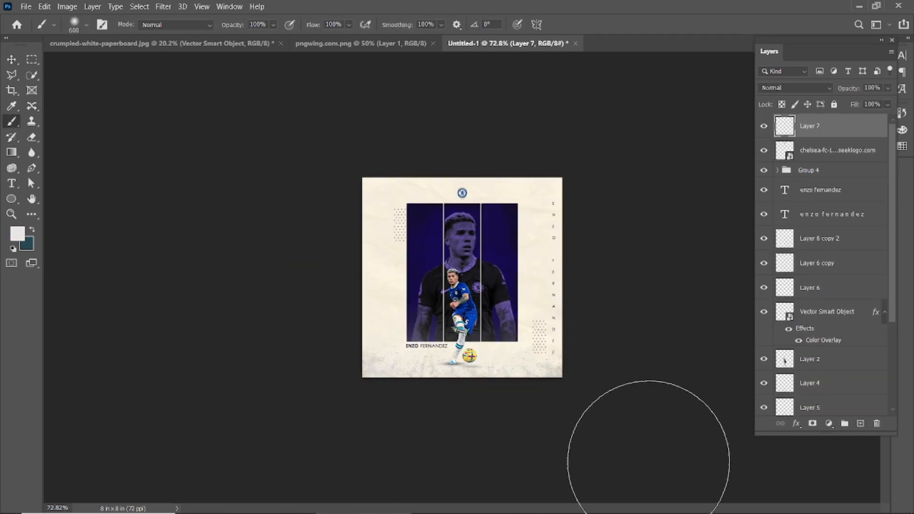
pyautogui.click(17, 233)
pyautogui.click(601, 439)
pyautogui.click(867, 286)
pyautogui.moveTo(715, 468); pyautogui.dragTo(154, 485)
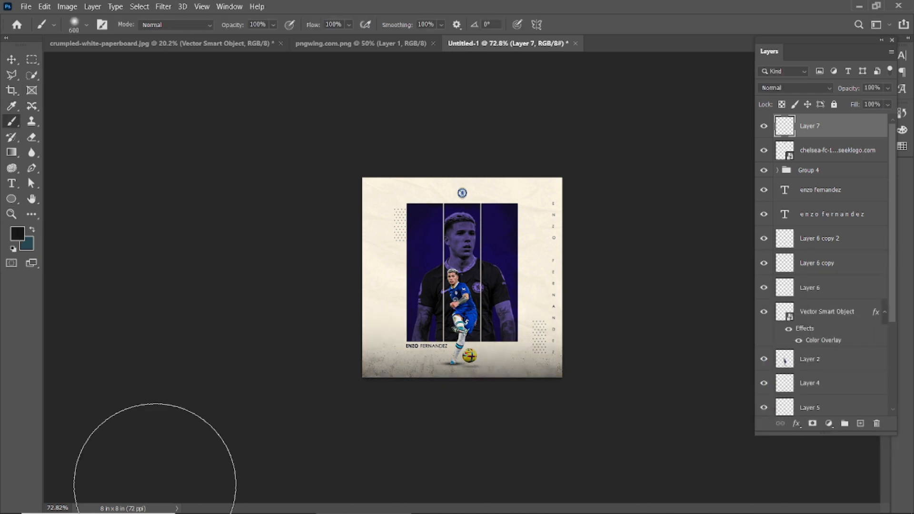
# Step: Switch to the Move tool and view the whole poster in full-screen mode, fitted to the screen
pyautogui.scroll(4, 438, 484)
pyautogui.click(11, 60)
pyautogui.click(167, 190)
pyautogui.scroll(1, 367, 260)
pyautogui.hotkey('ctrl', '0')
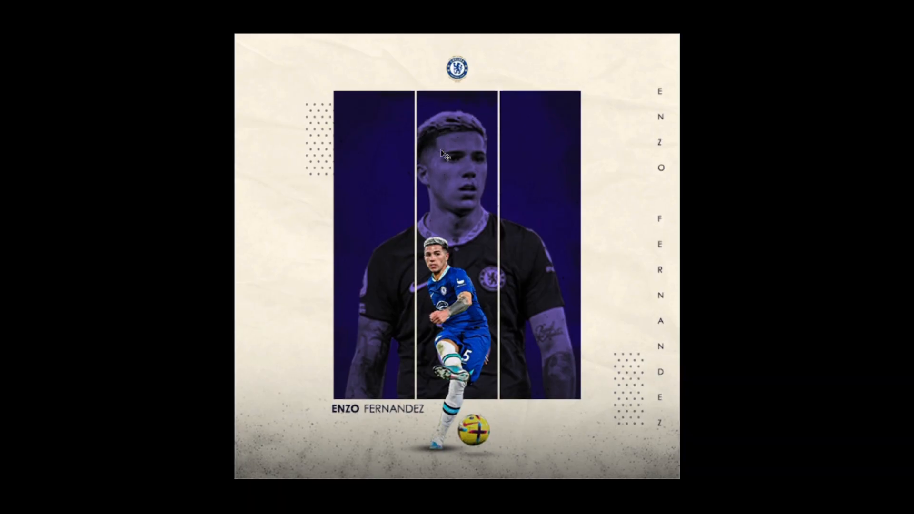